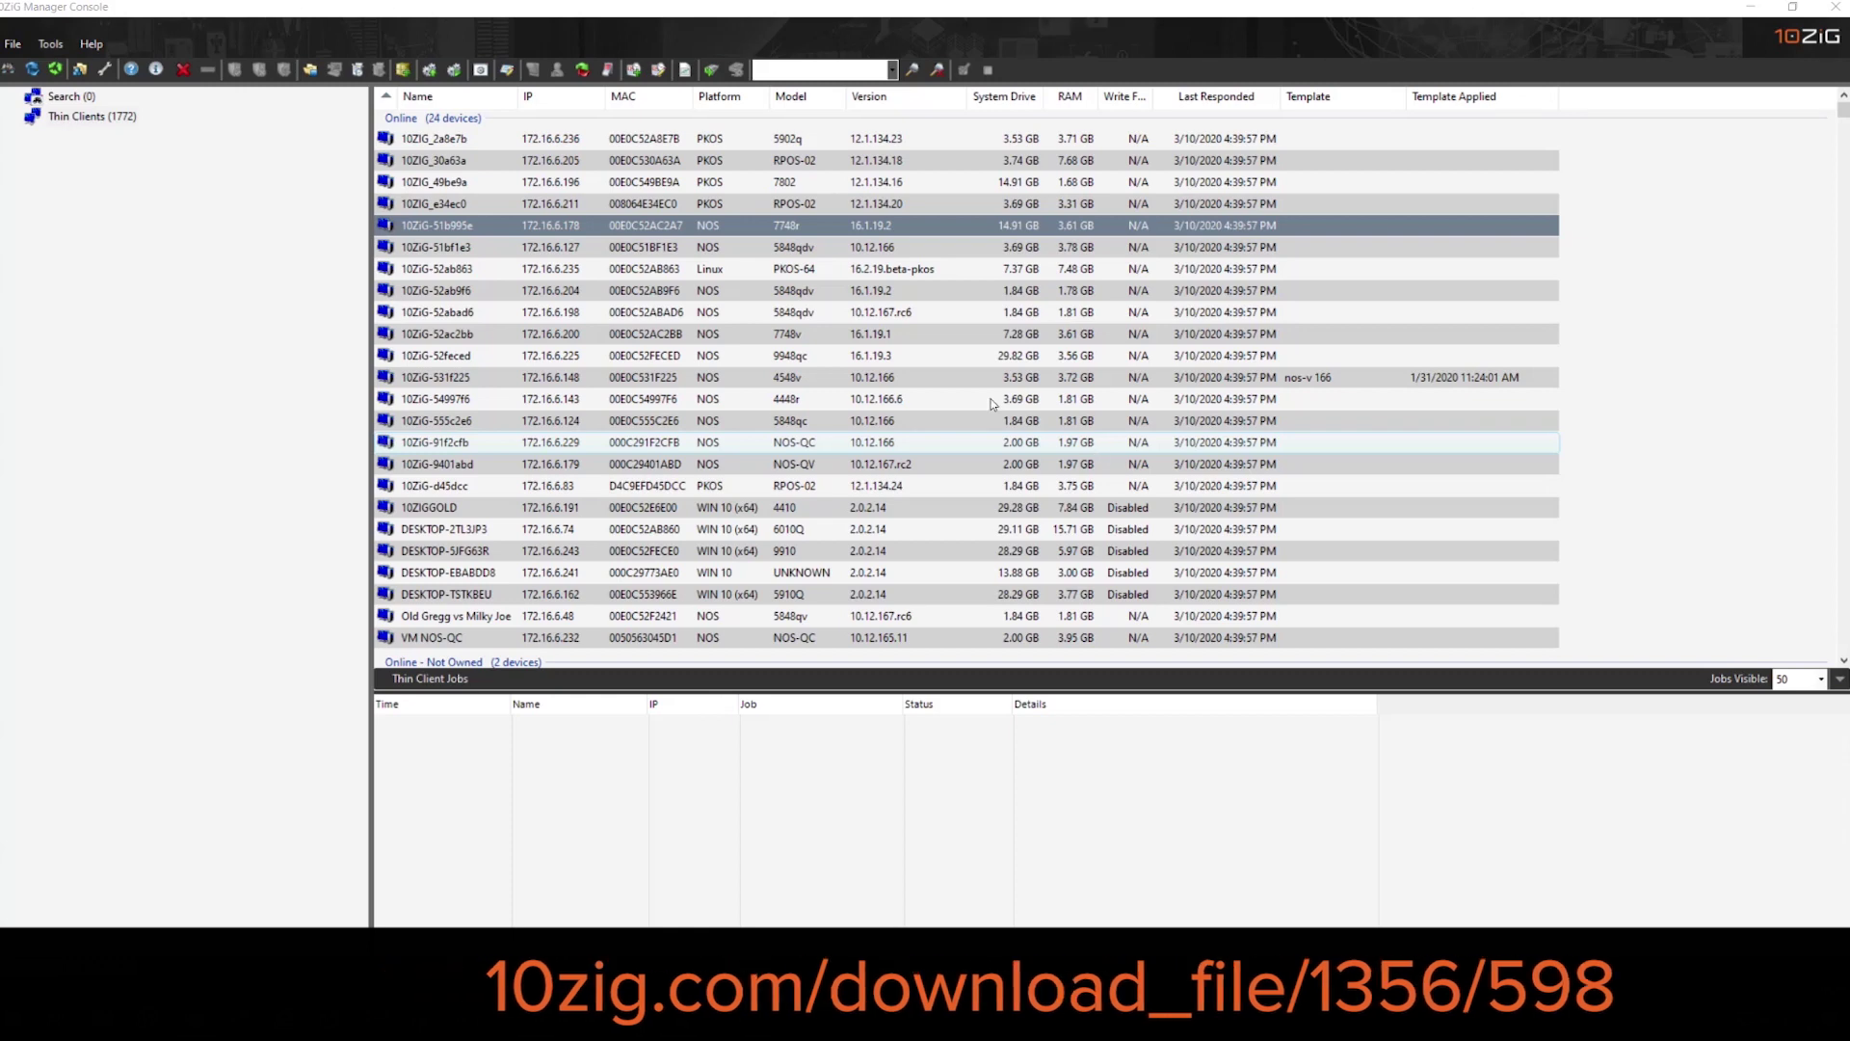
From Tools > Settings > Discovery, scan all enabled IP ranges, adding no new range, and close without saving.
click(51, 44)
click(51, 45)
click(61, 66)
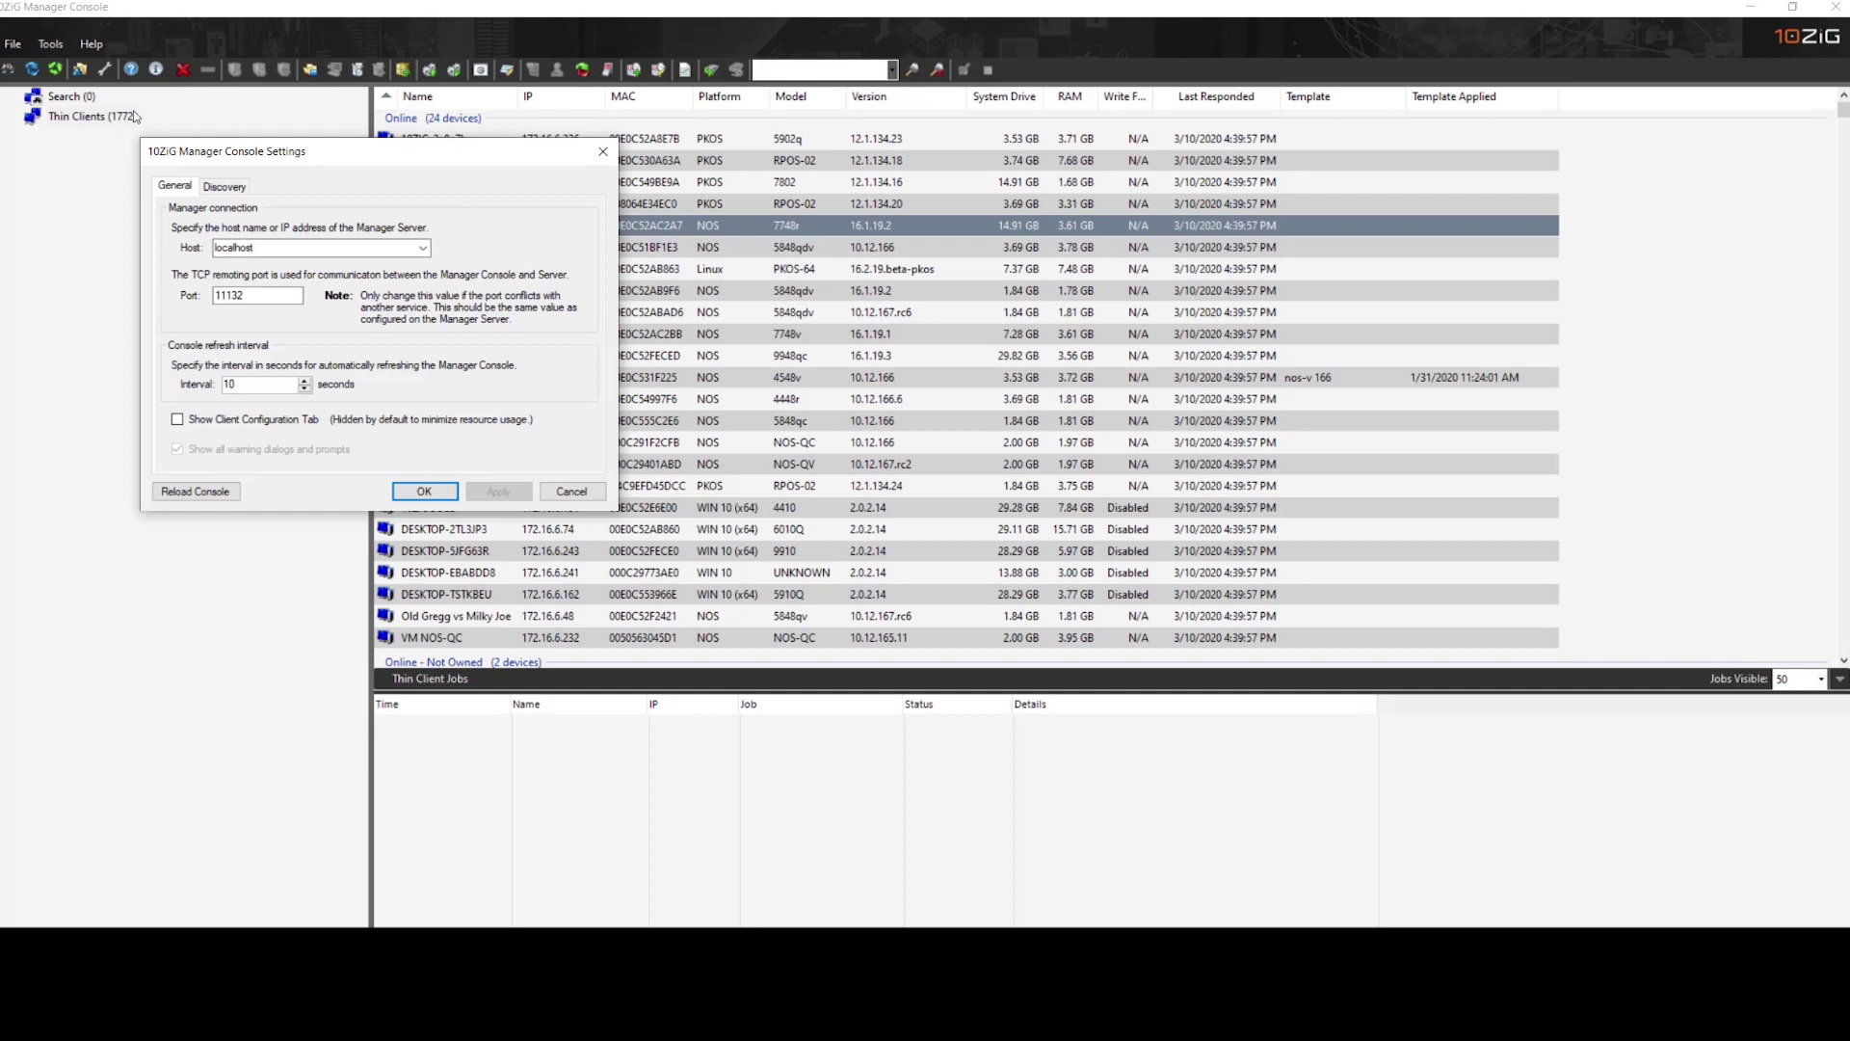
click(231, 187)
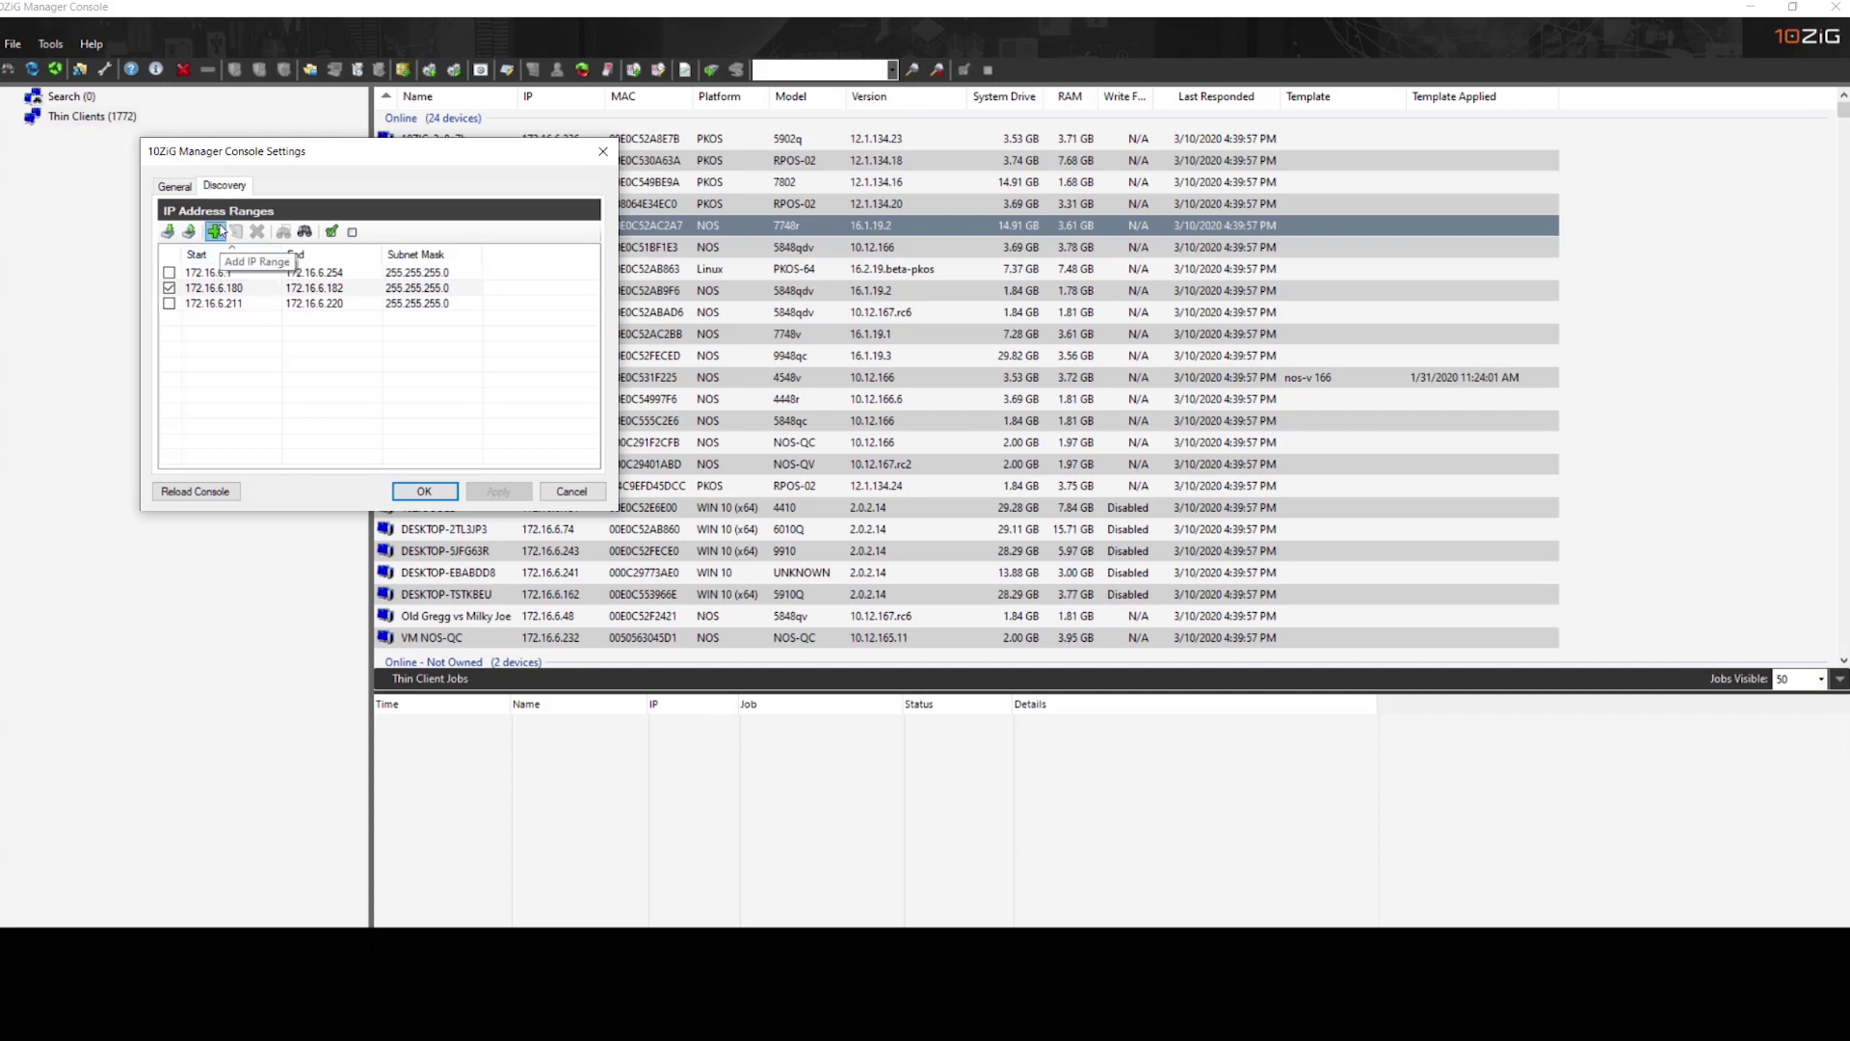
click(215, 232)
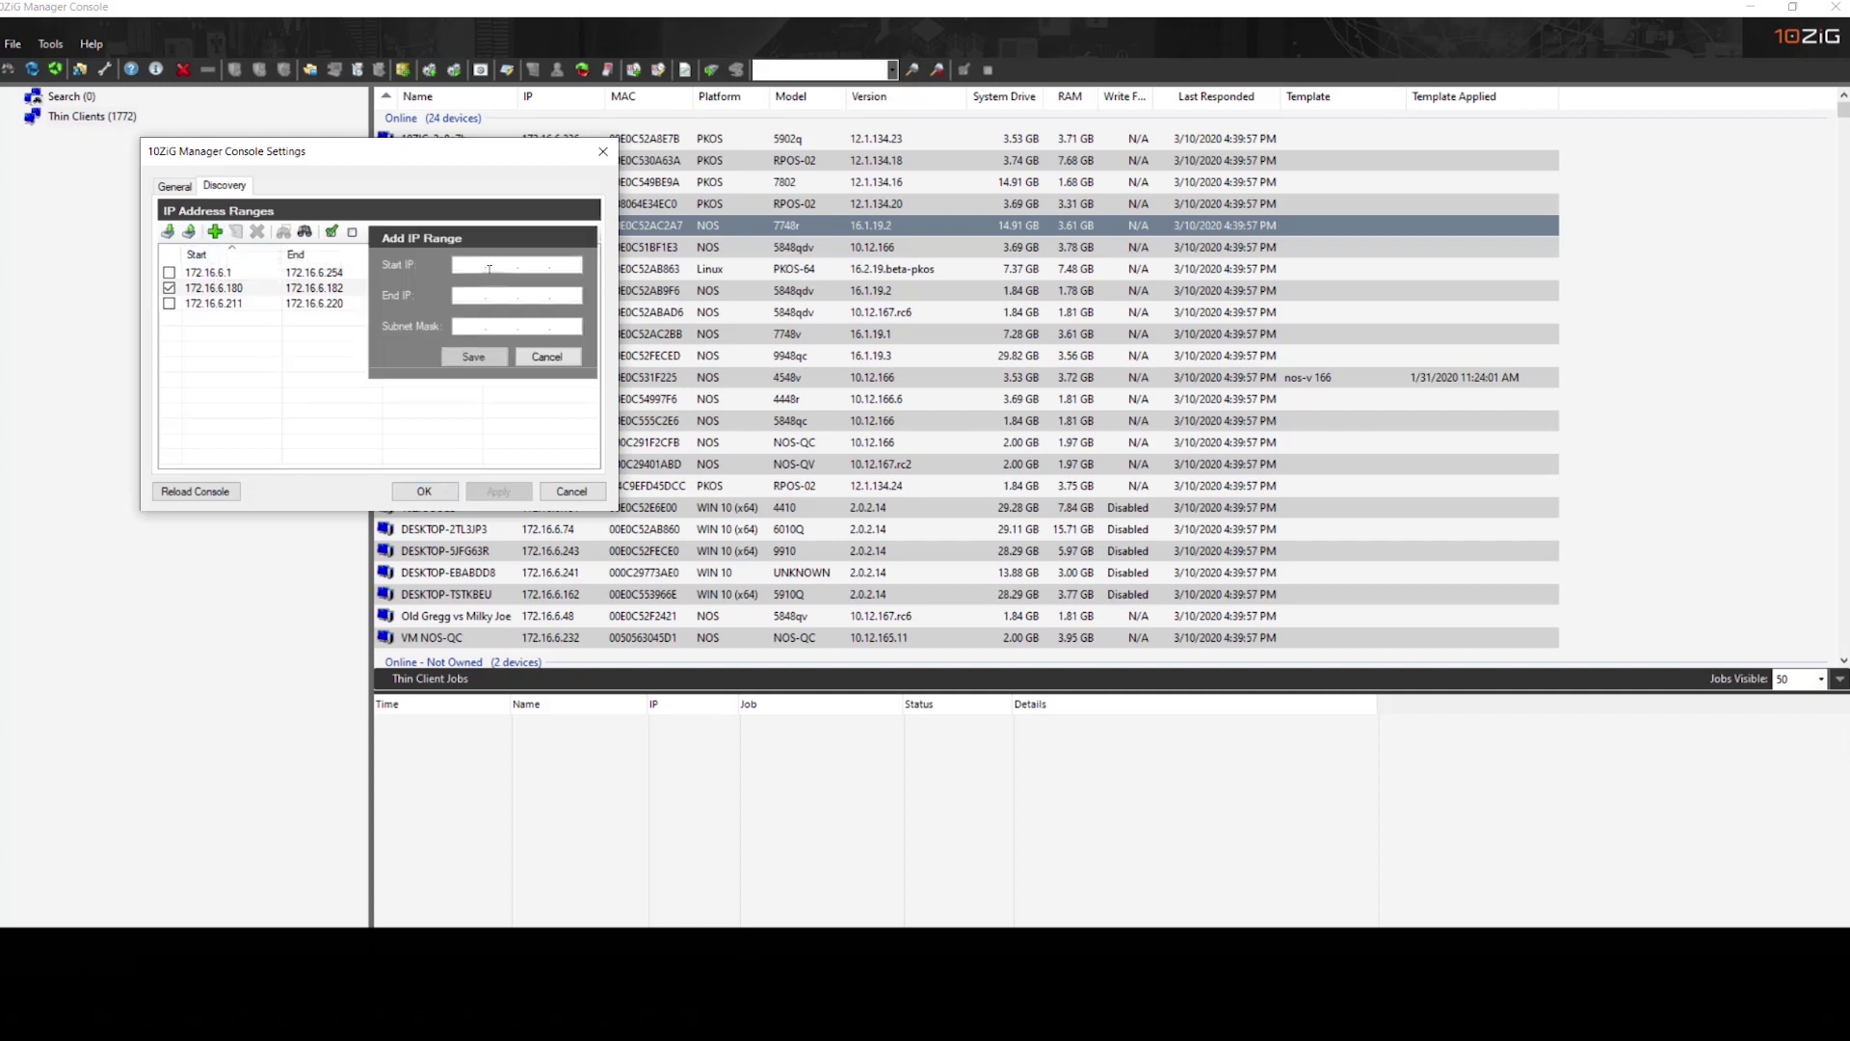
click(547, 357)
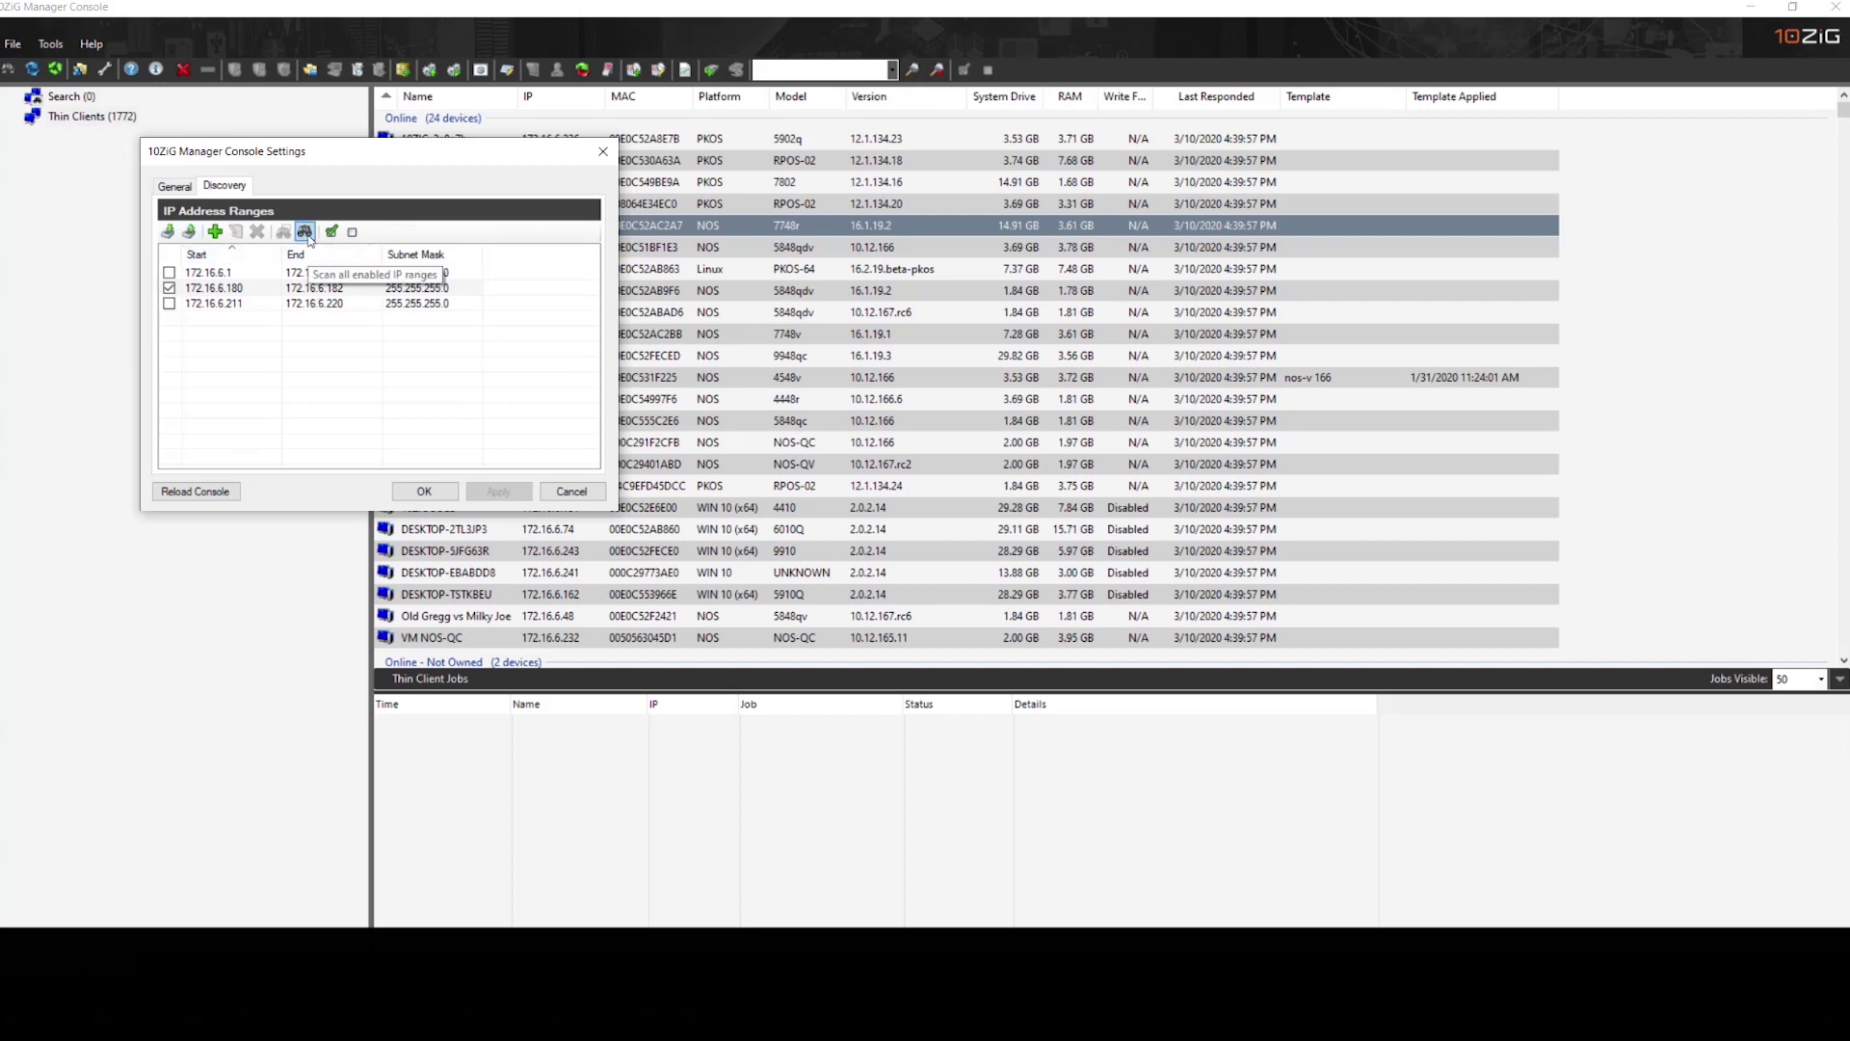
click(305, 233)
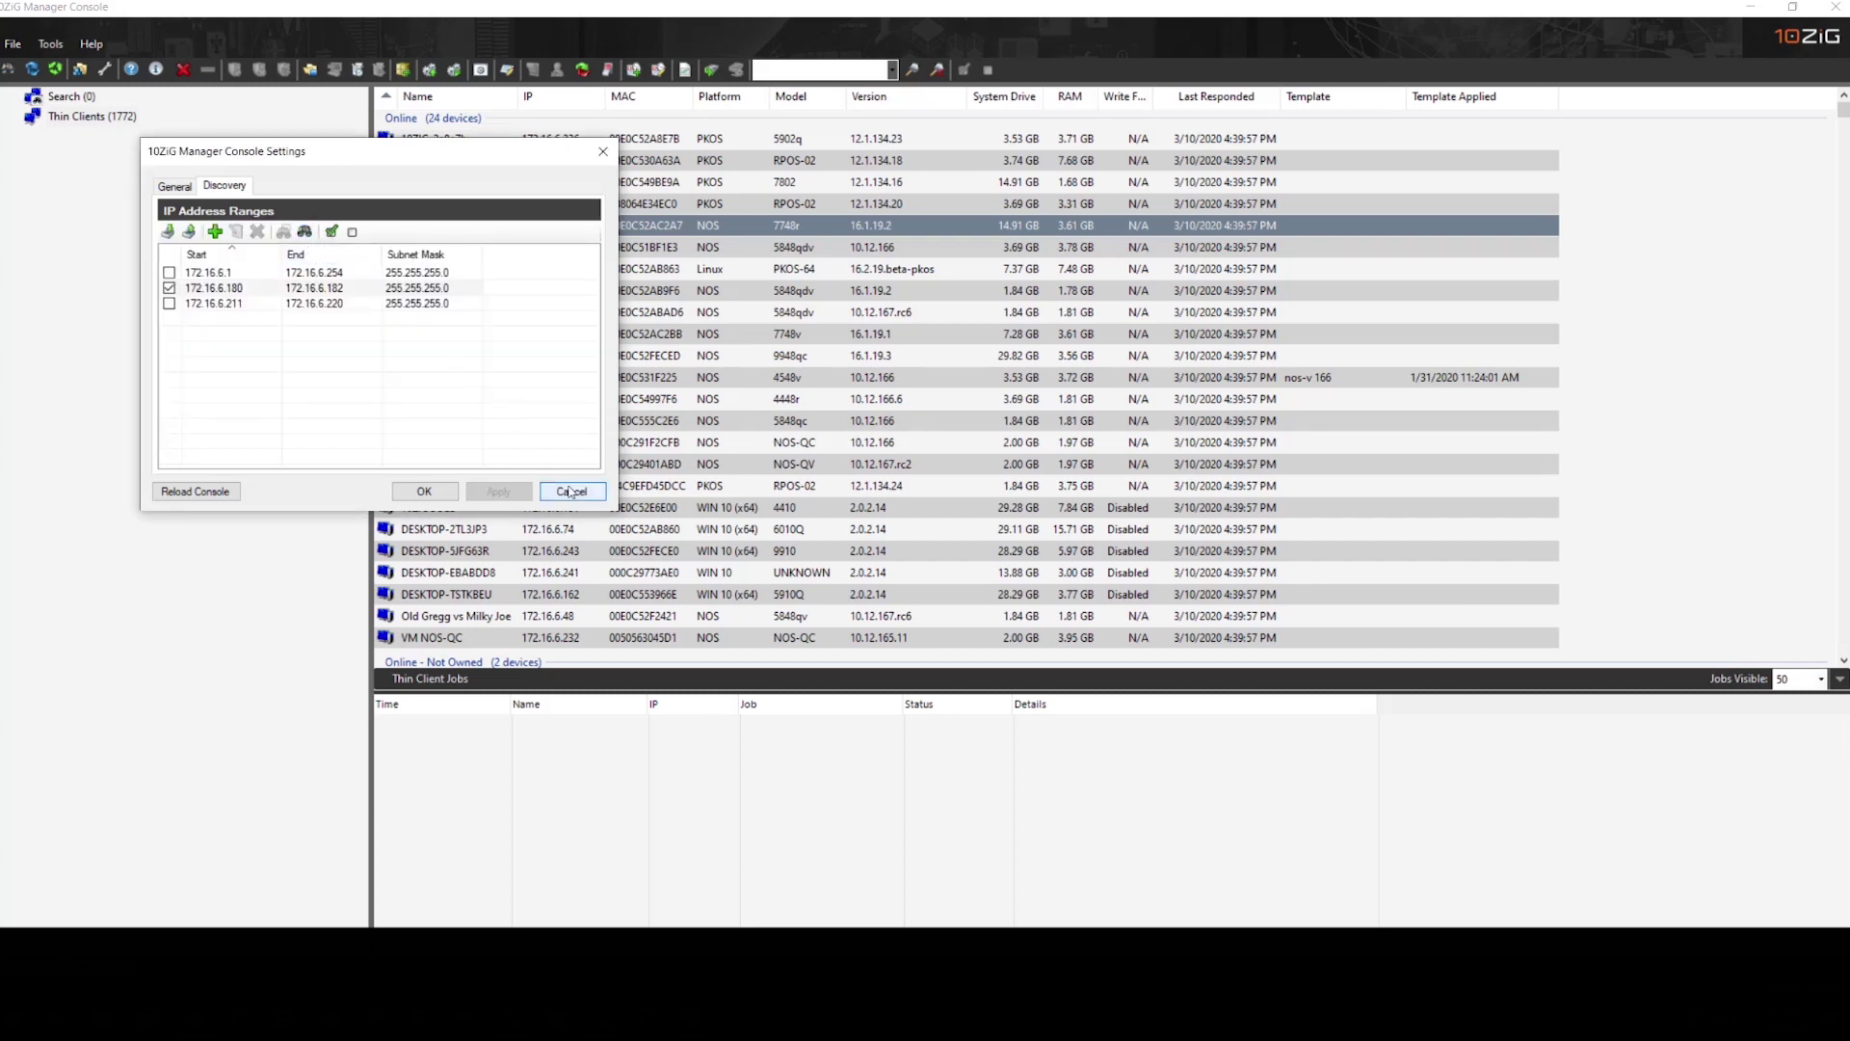
click(570, 491)
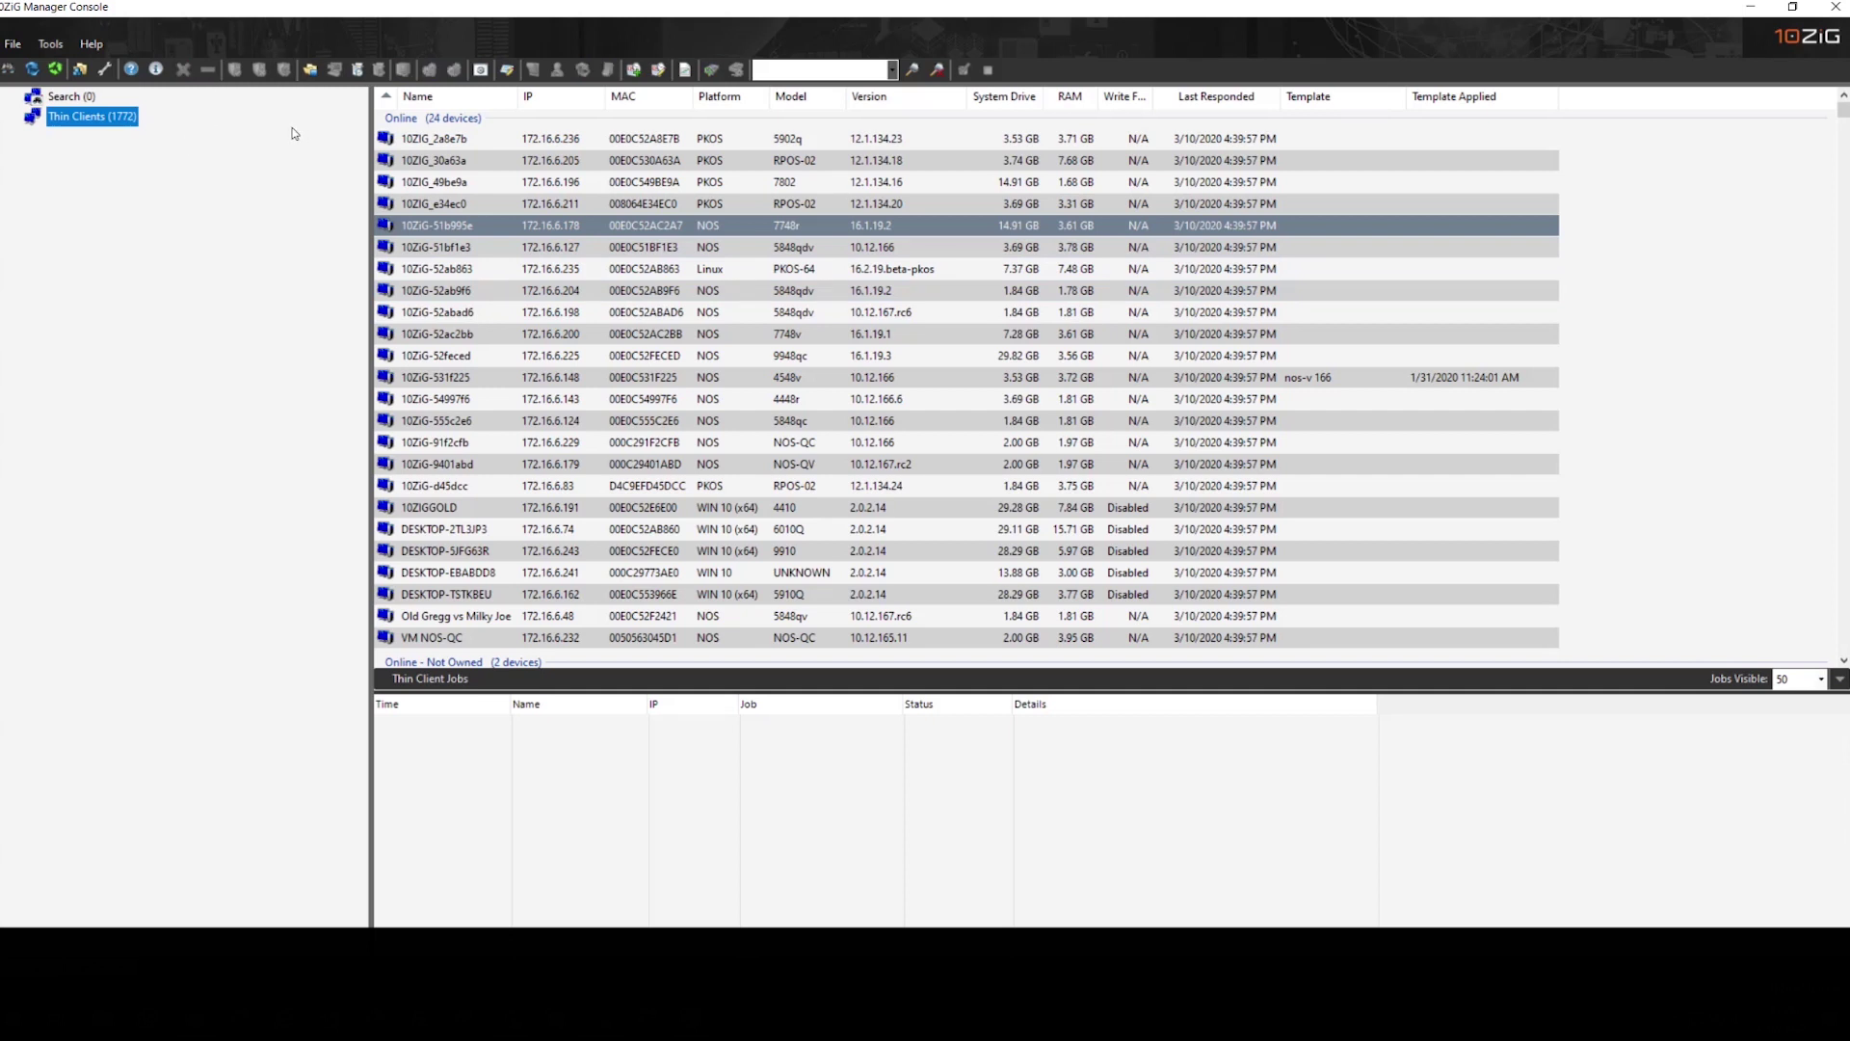
Add a new group named 'Demo' under Thin Clients, review its Client Configuration tab, and view its devices.
click(114, 123)
right_click(119, 122)
mouse_move(156, 156)
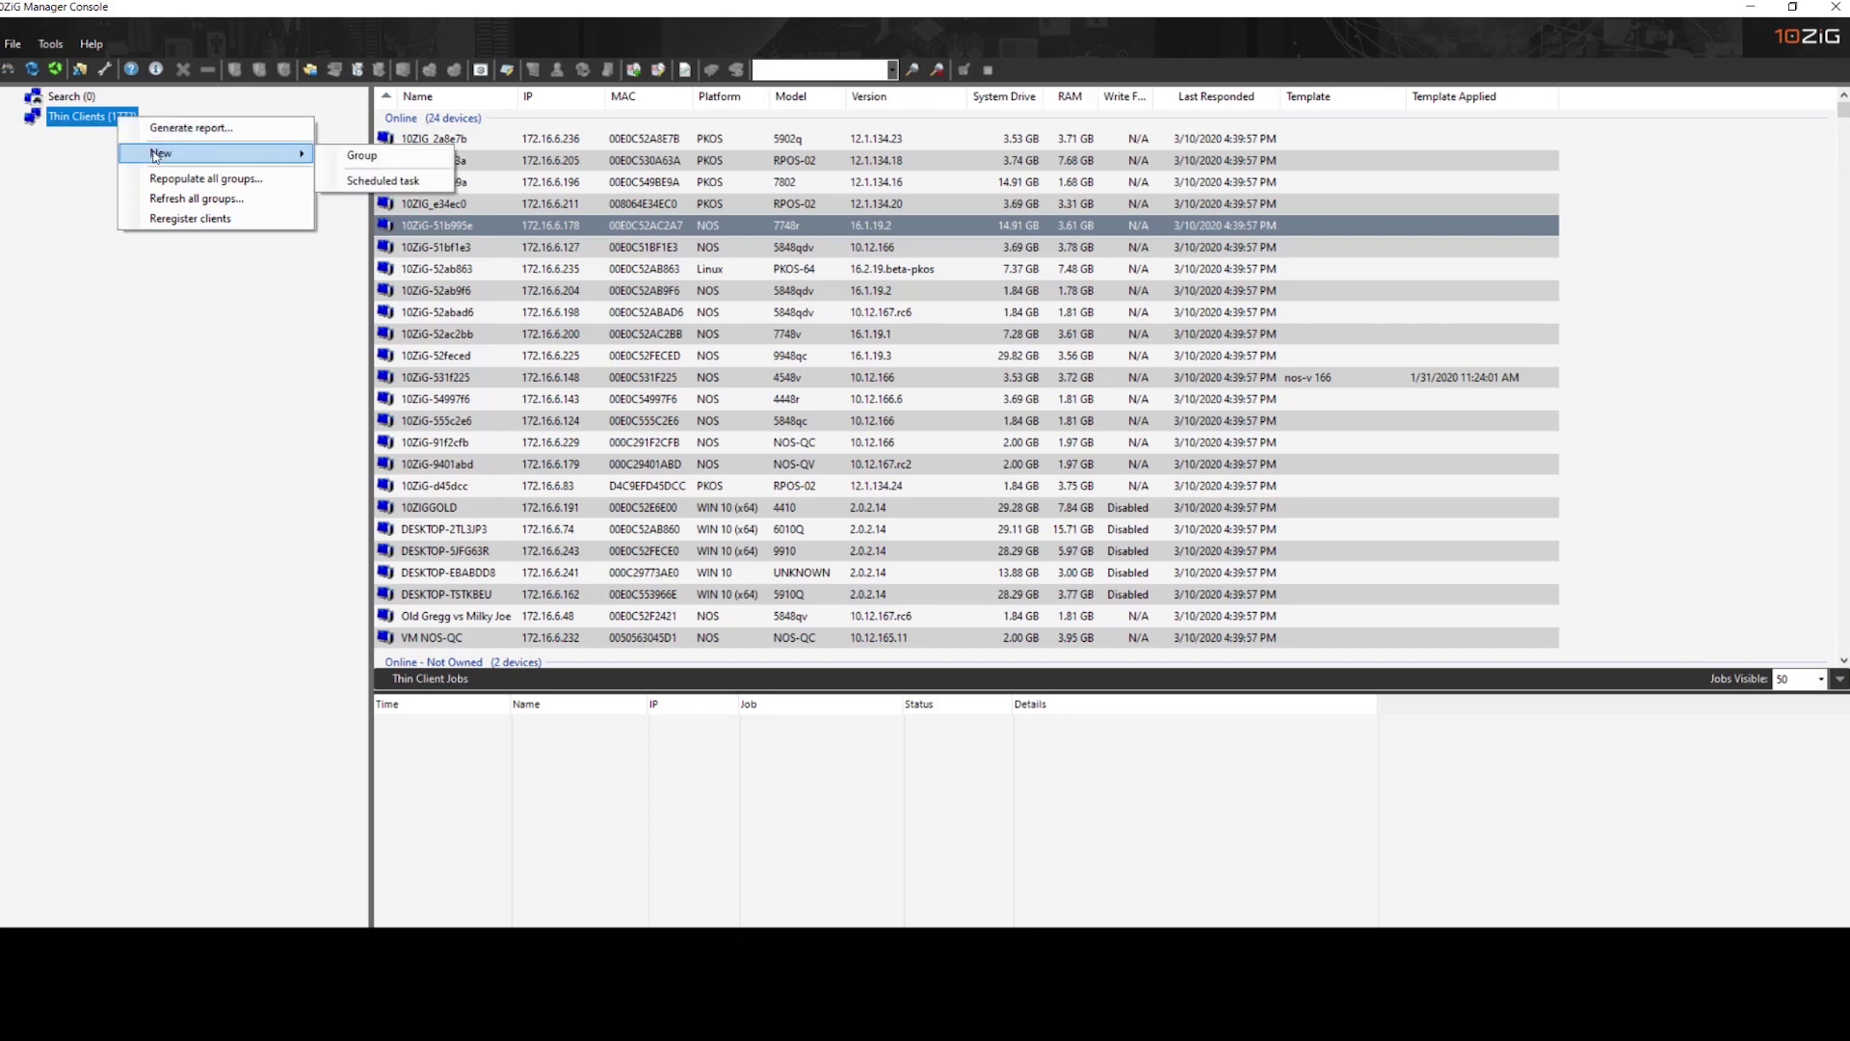
click(358, 159)
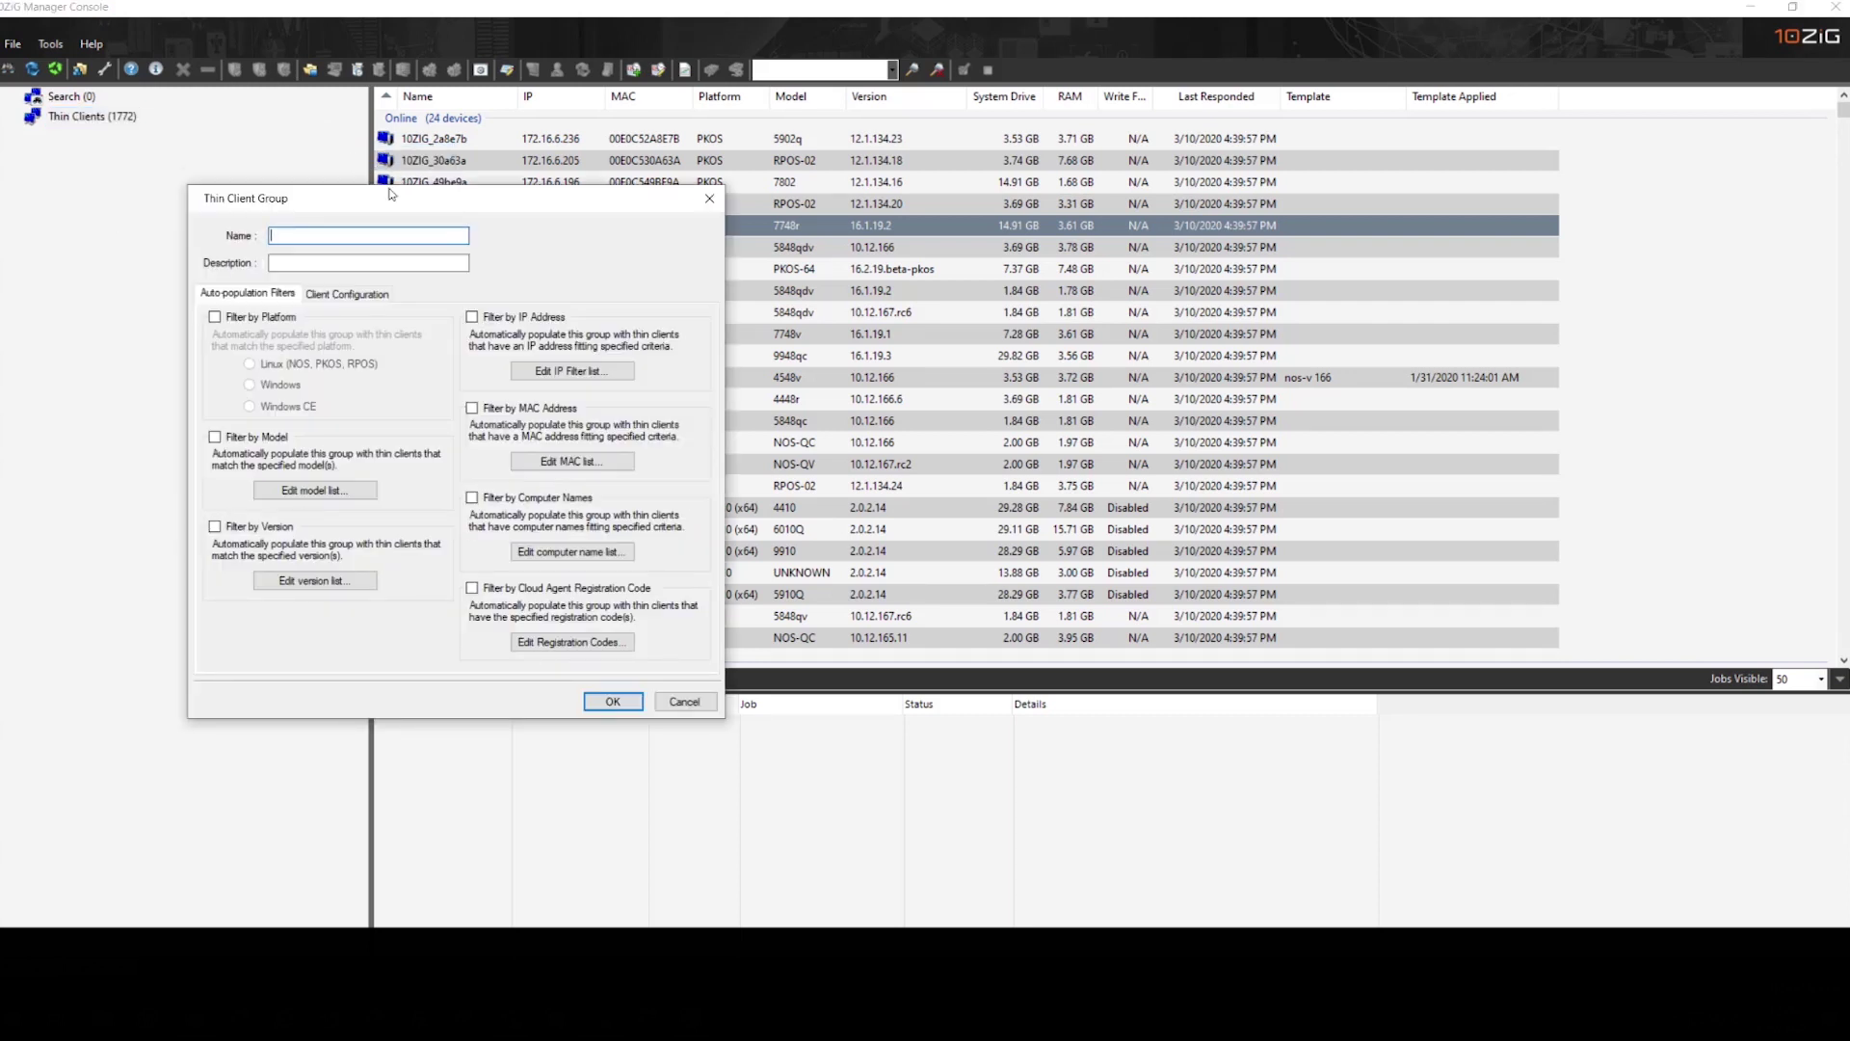
text(Demo)
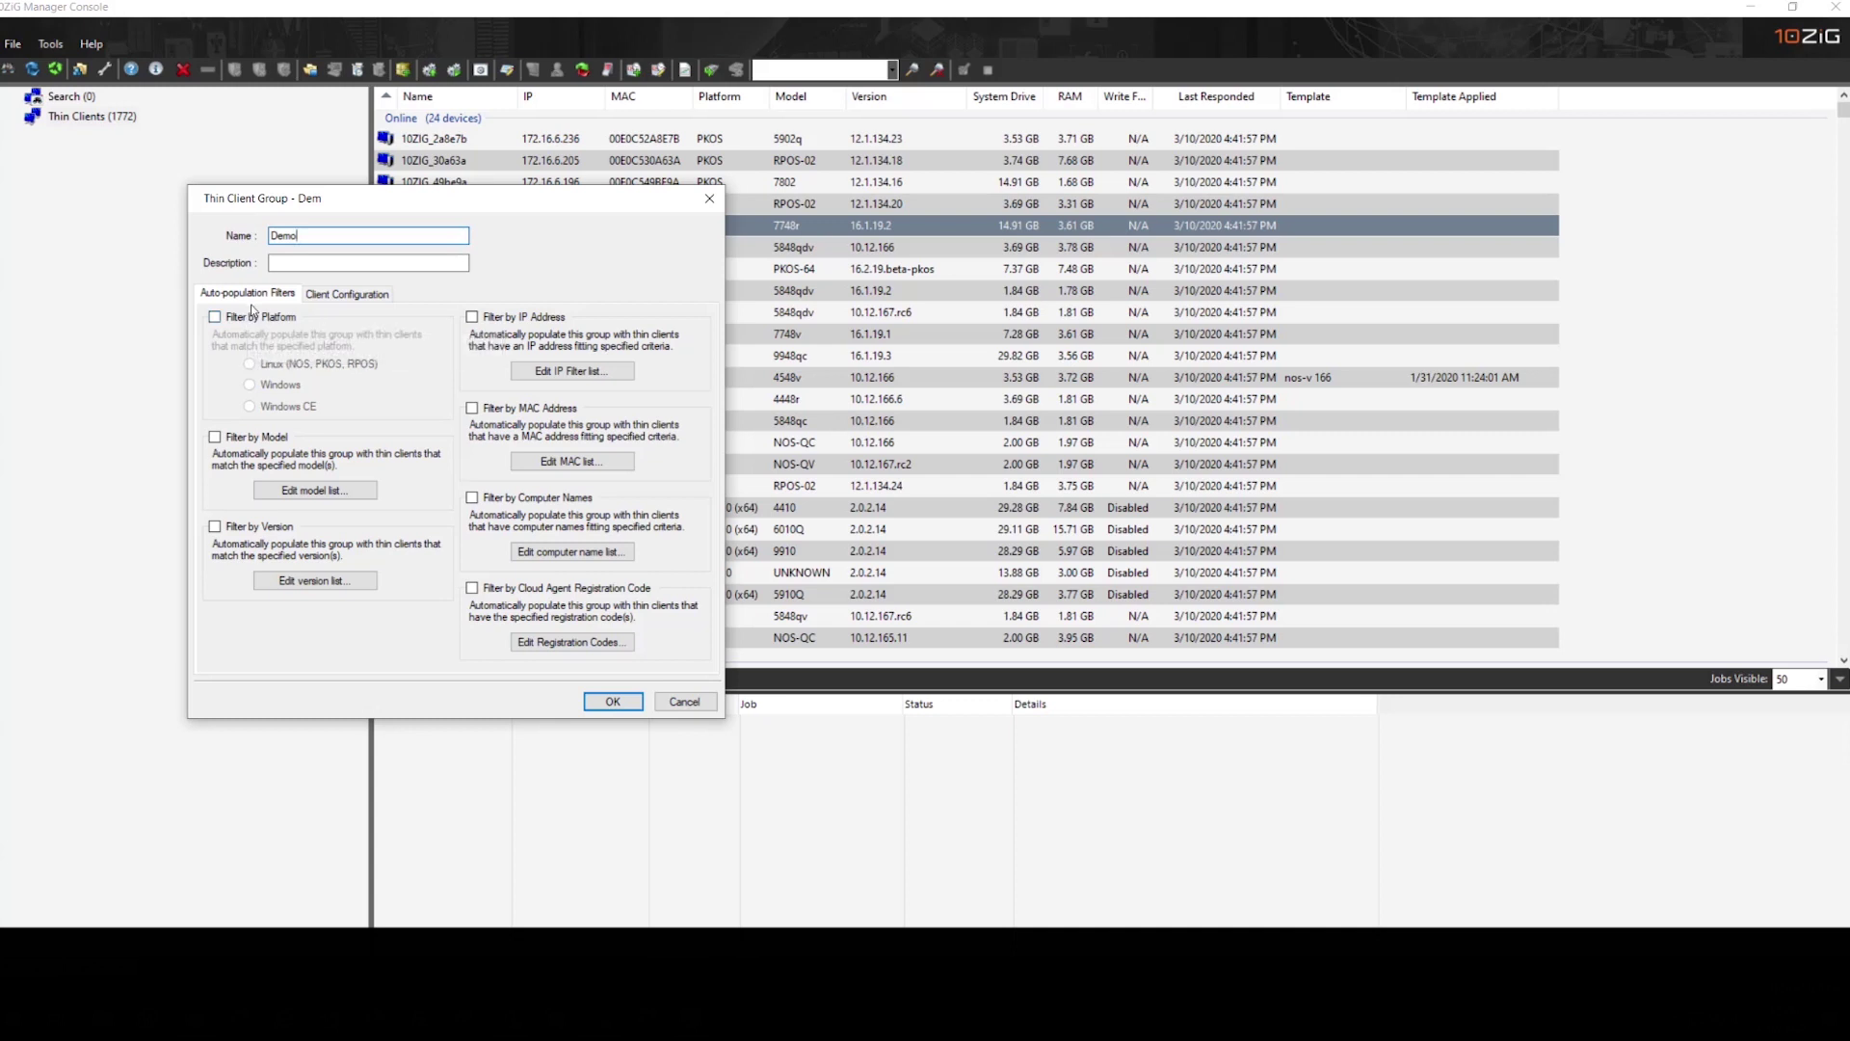
click(369, 297)
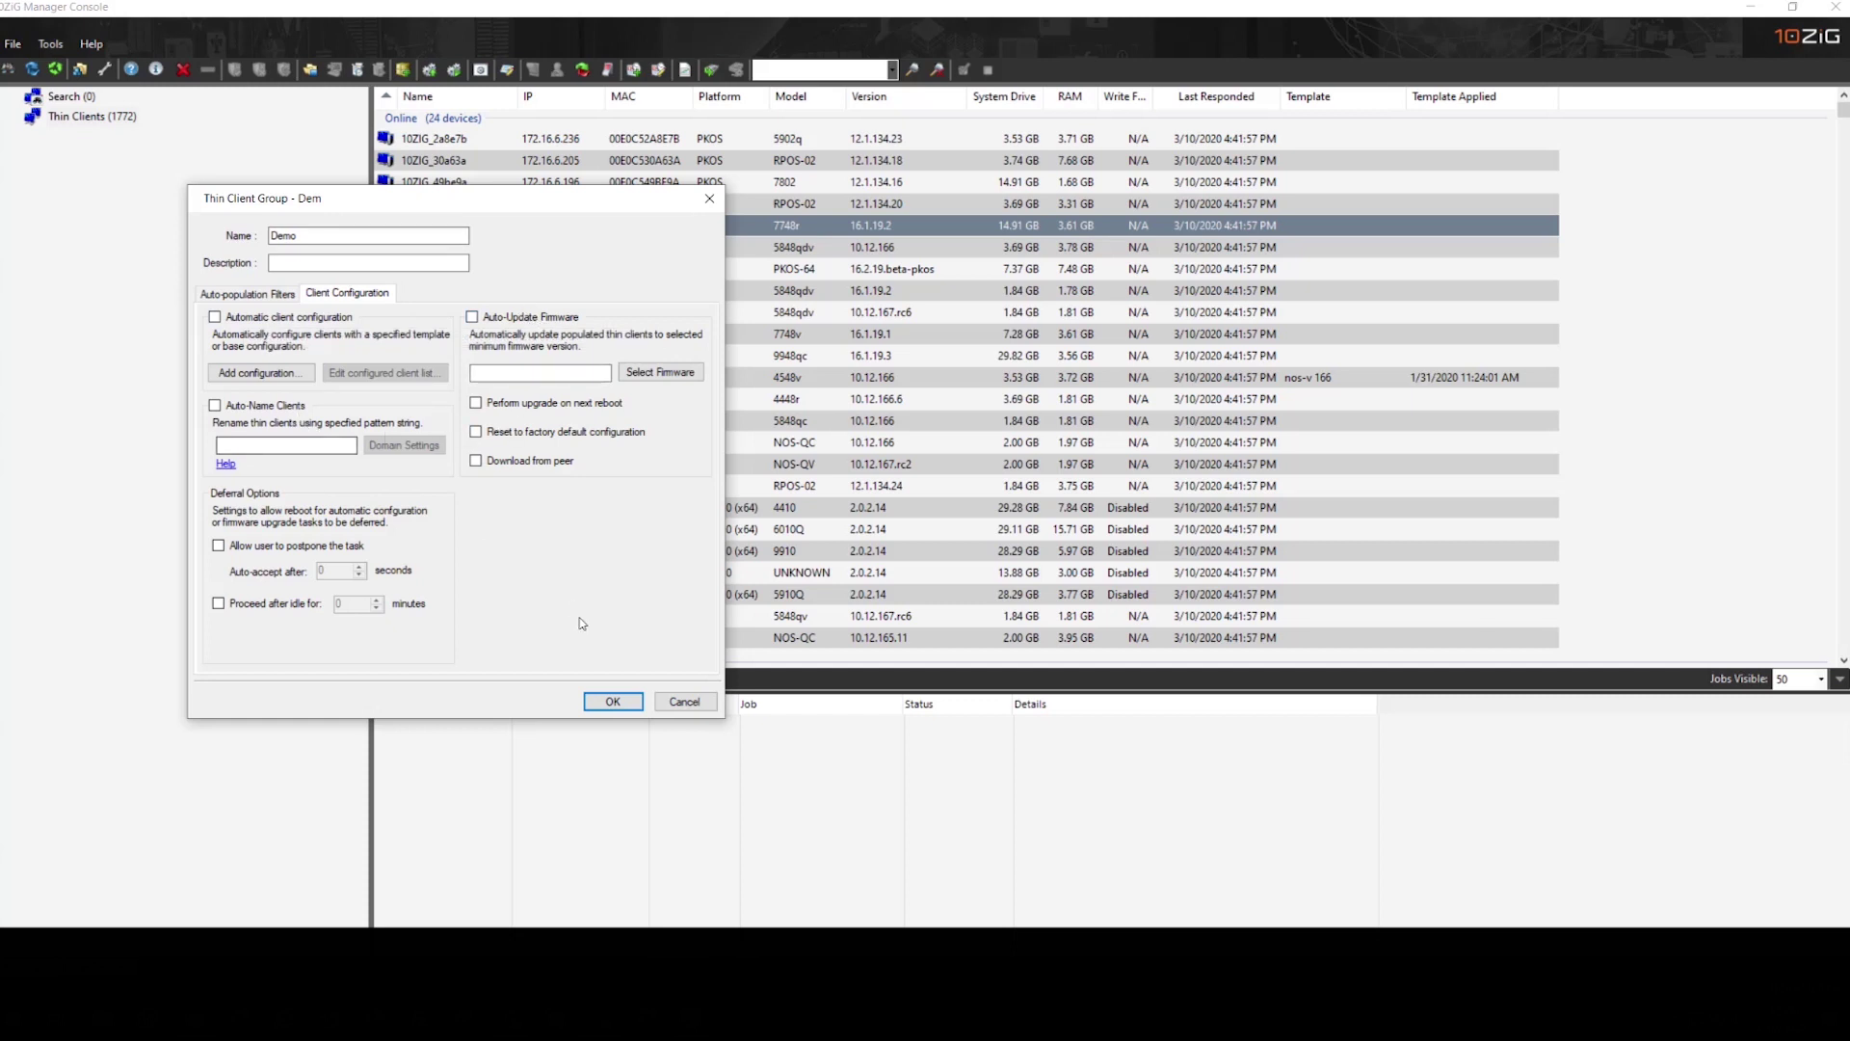
click(616, 704)
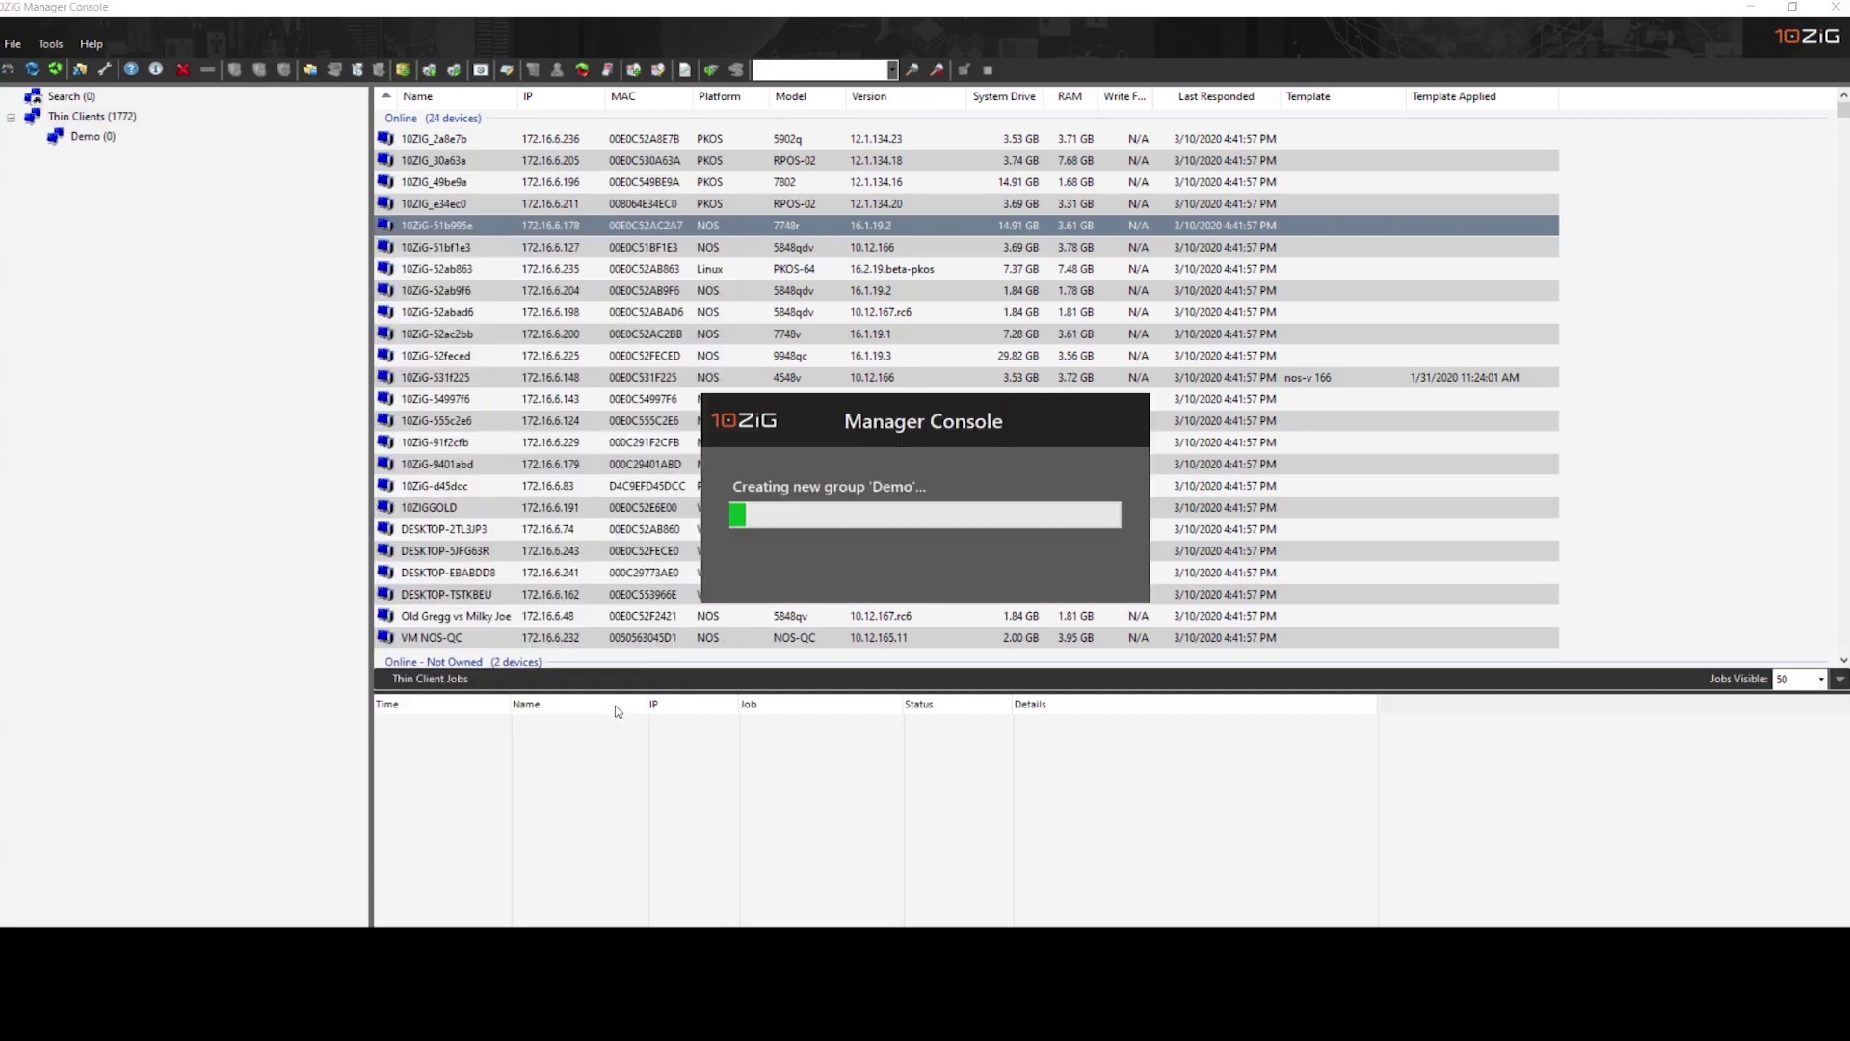
click(97, 138)
right_click(99, 121)
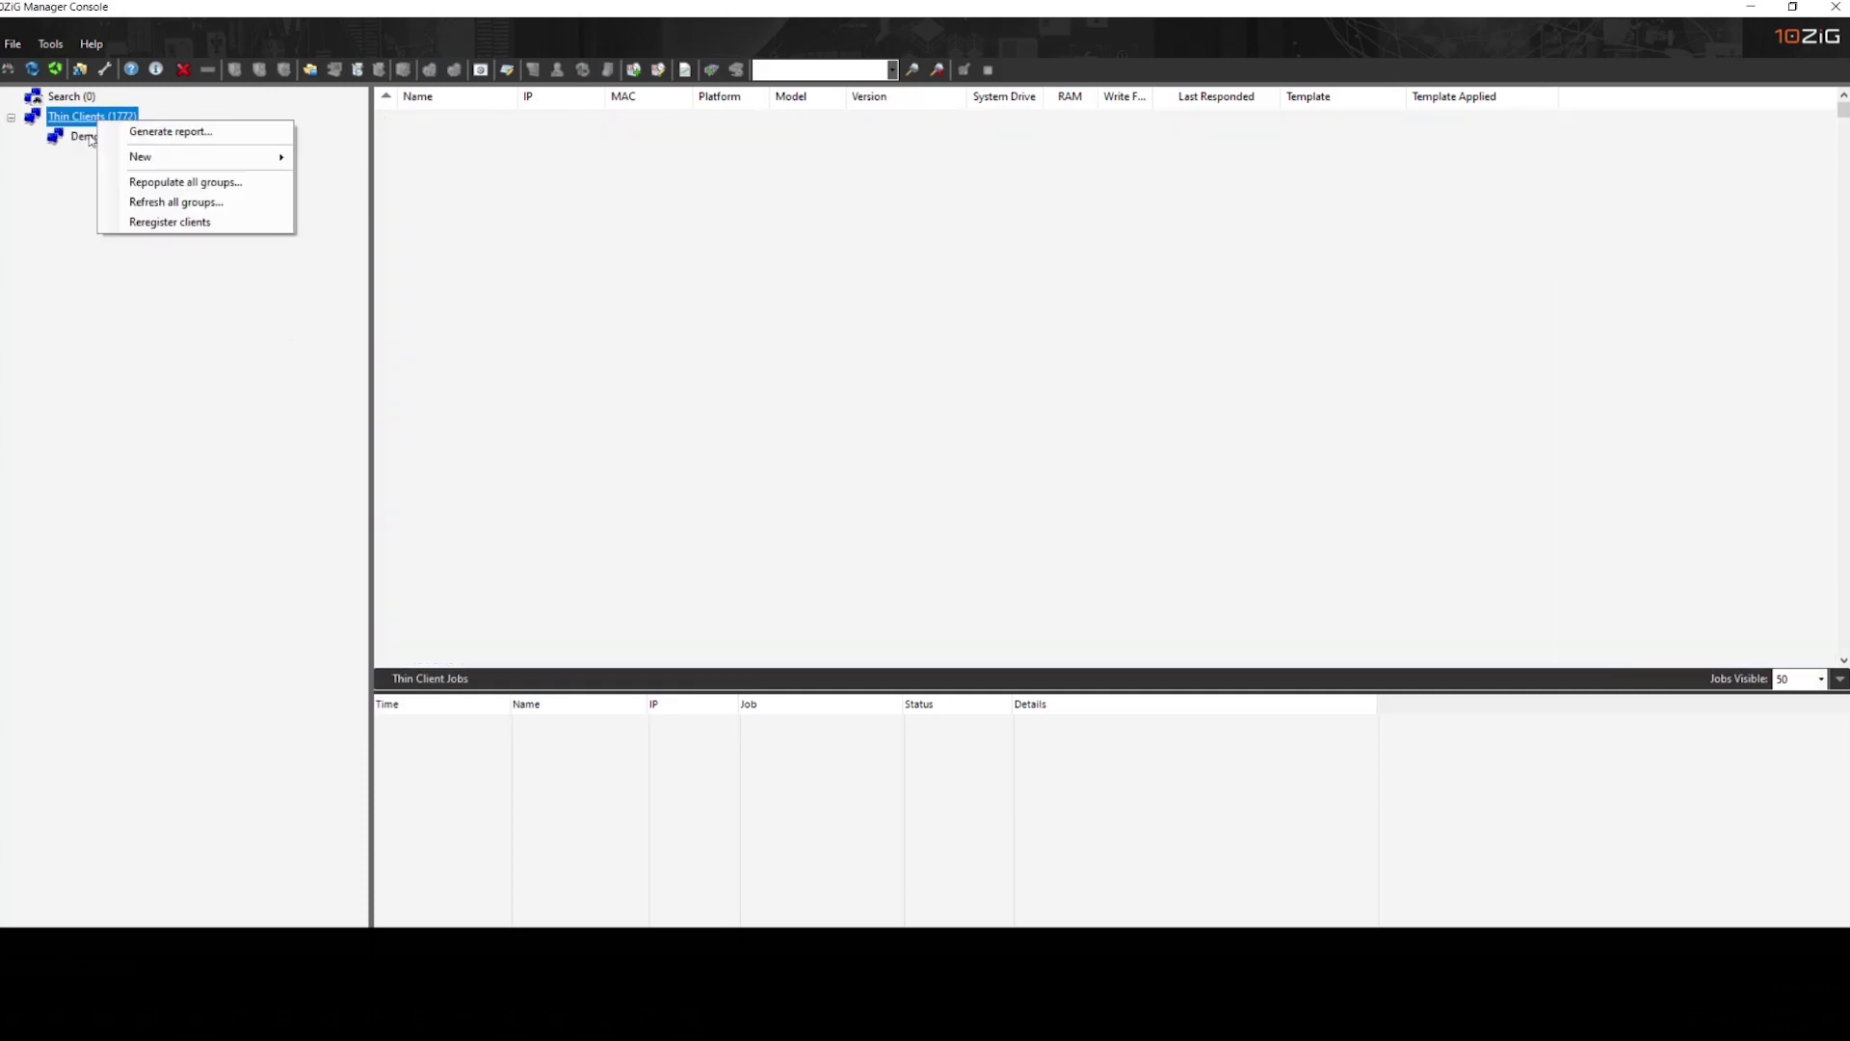
click(97, 134)
click(100, 119)
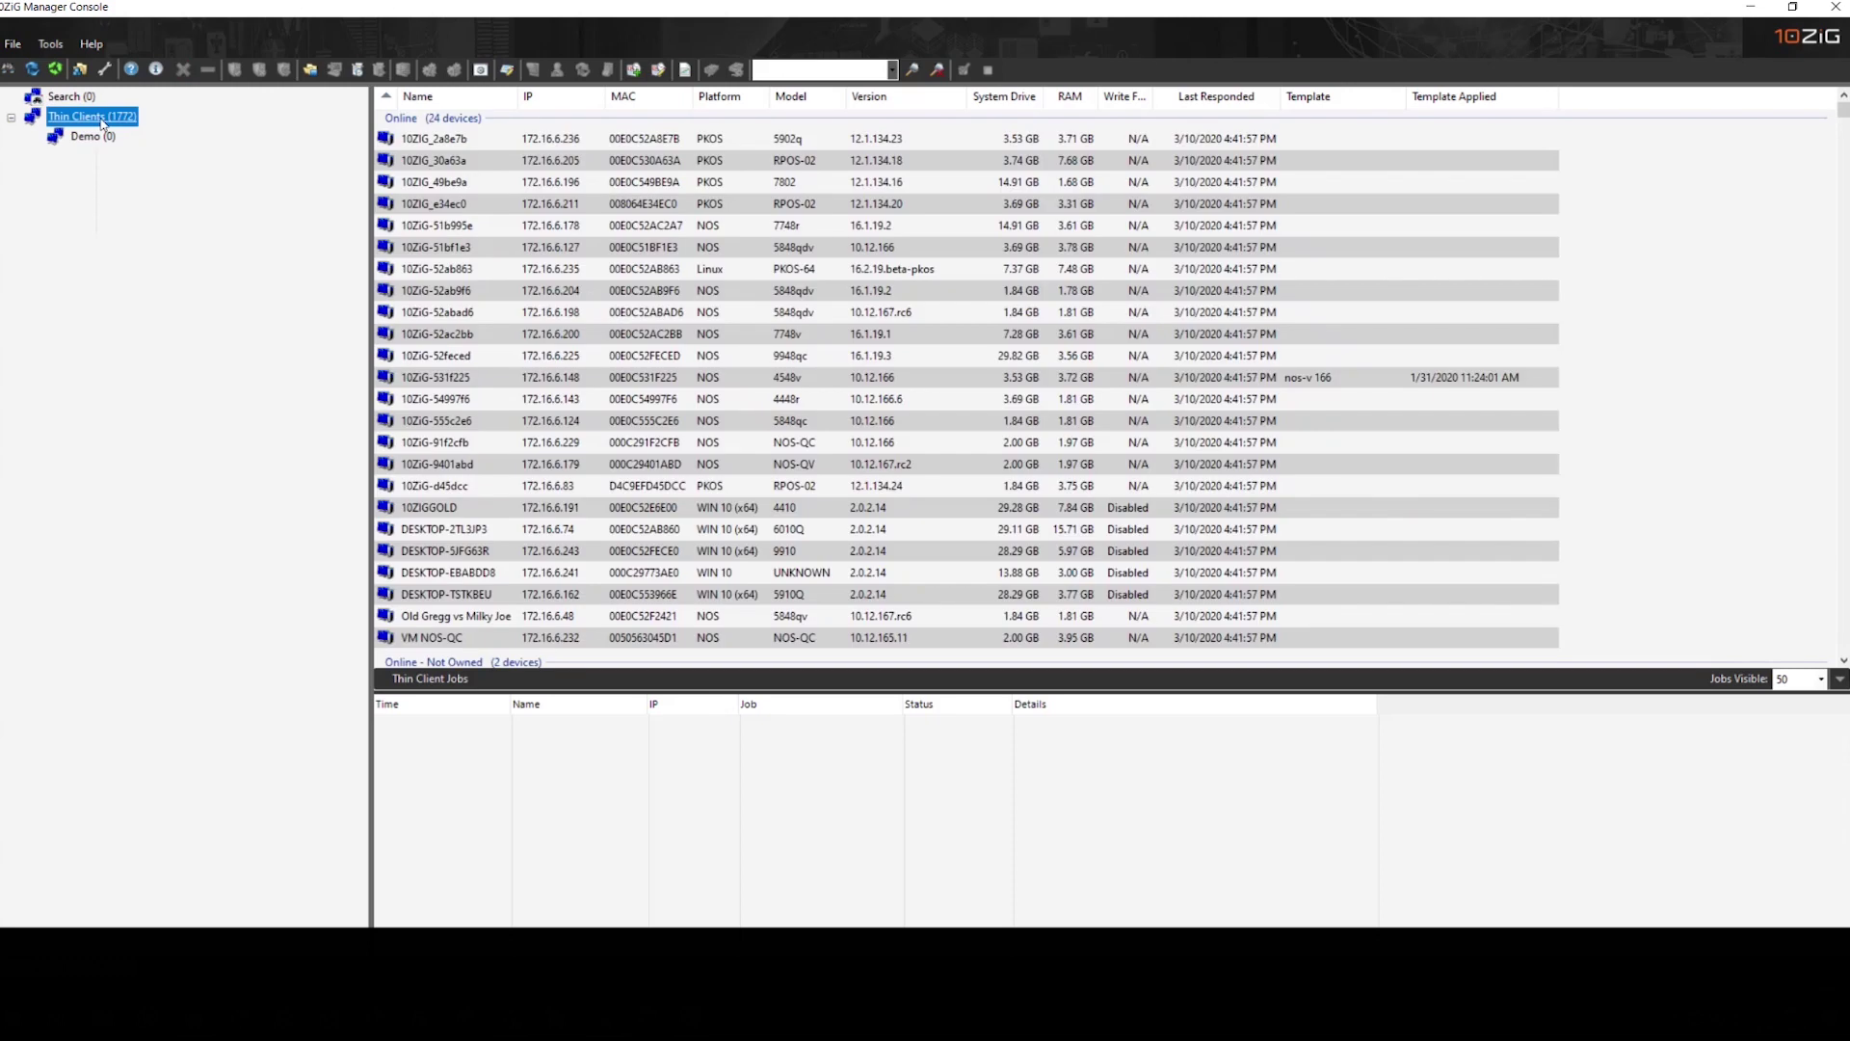
right_click(111, 118)
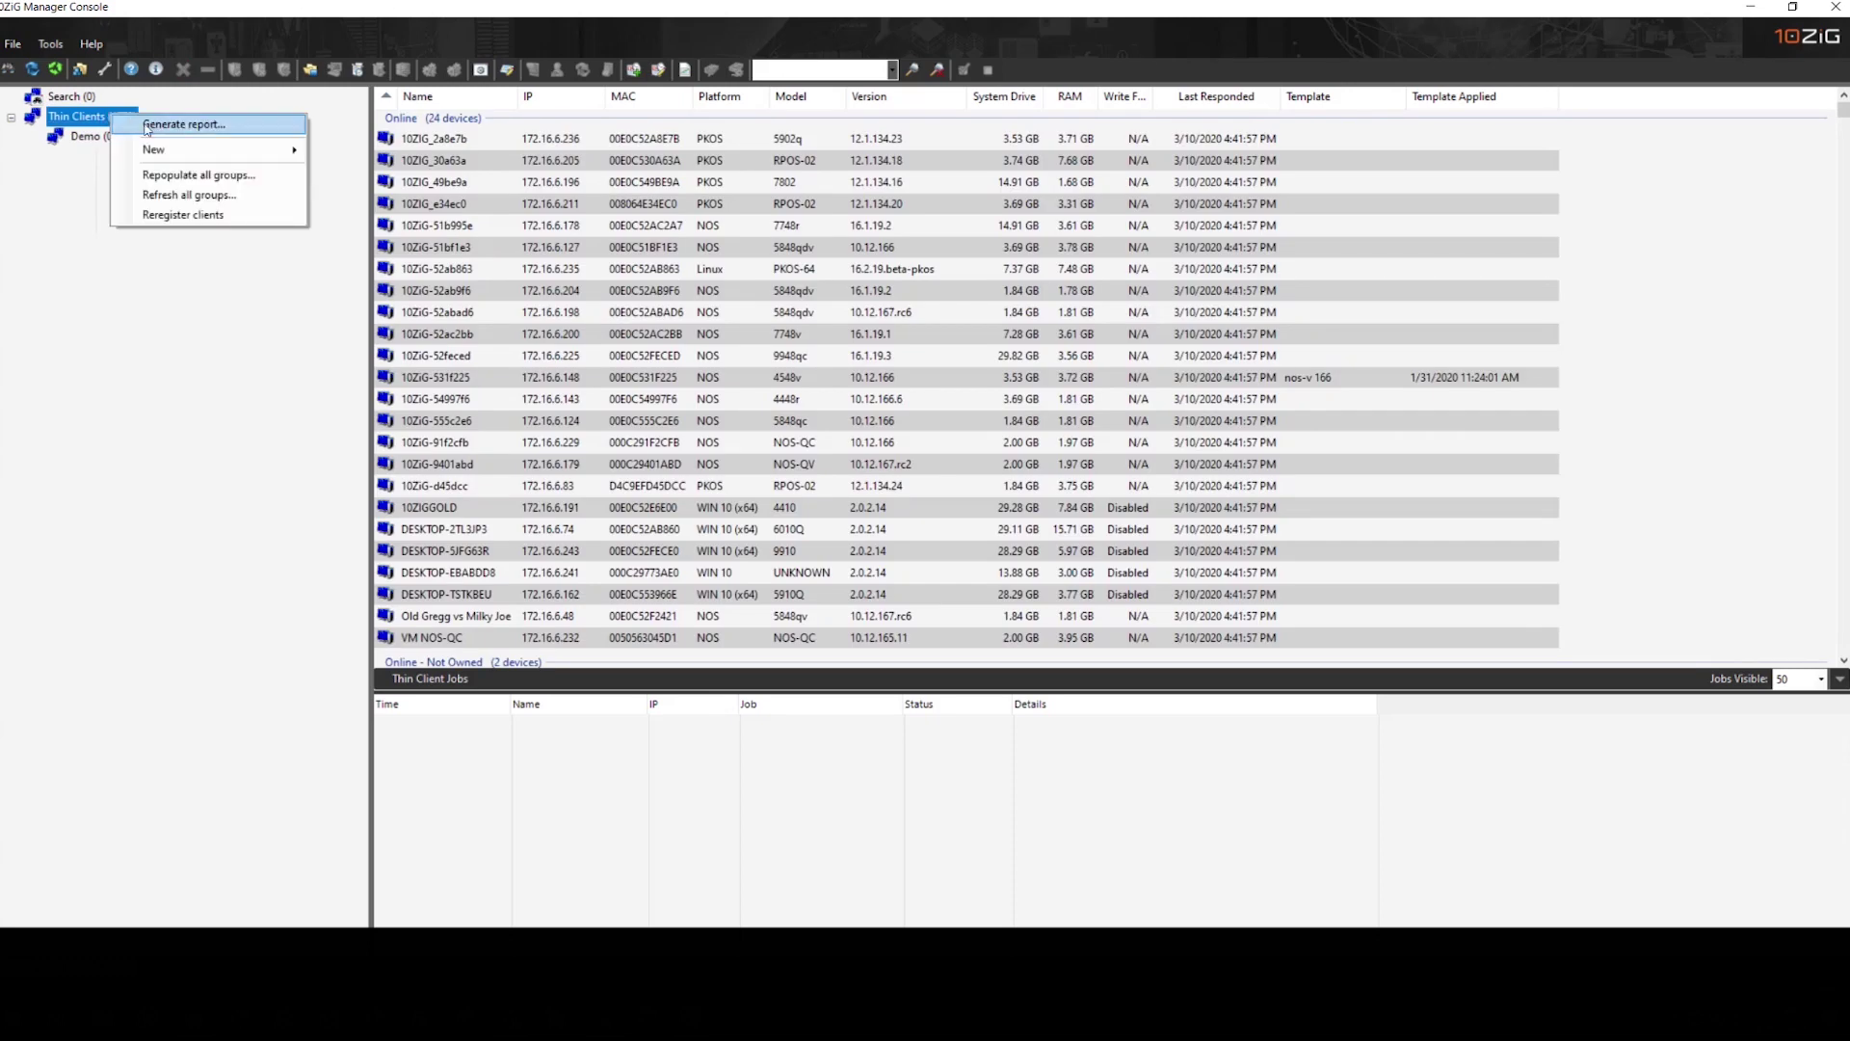
mouse_move(173, 157)
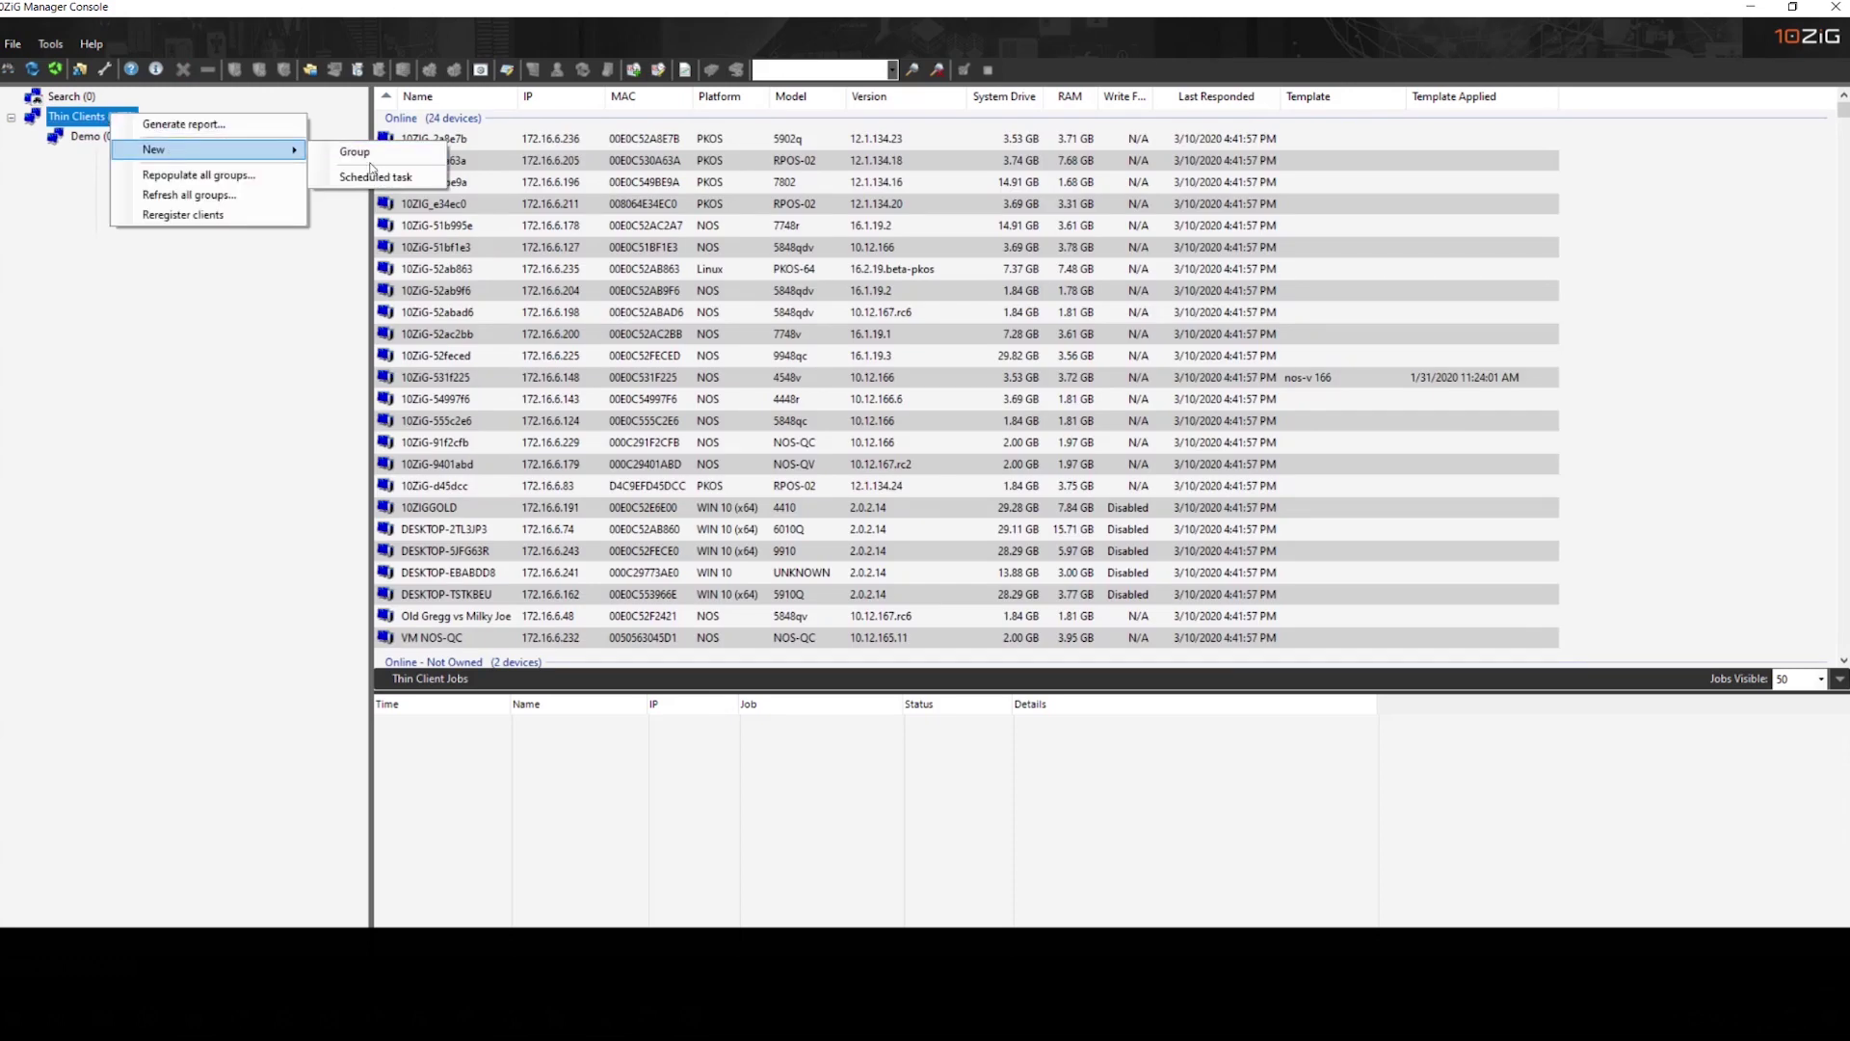
click(414, 178)
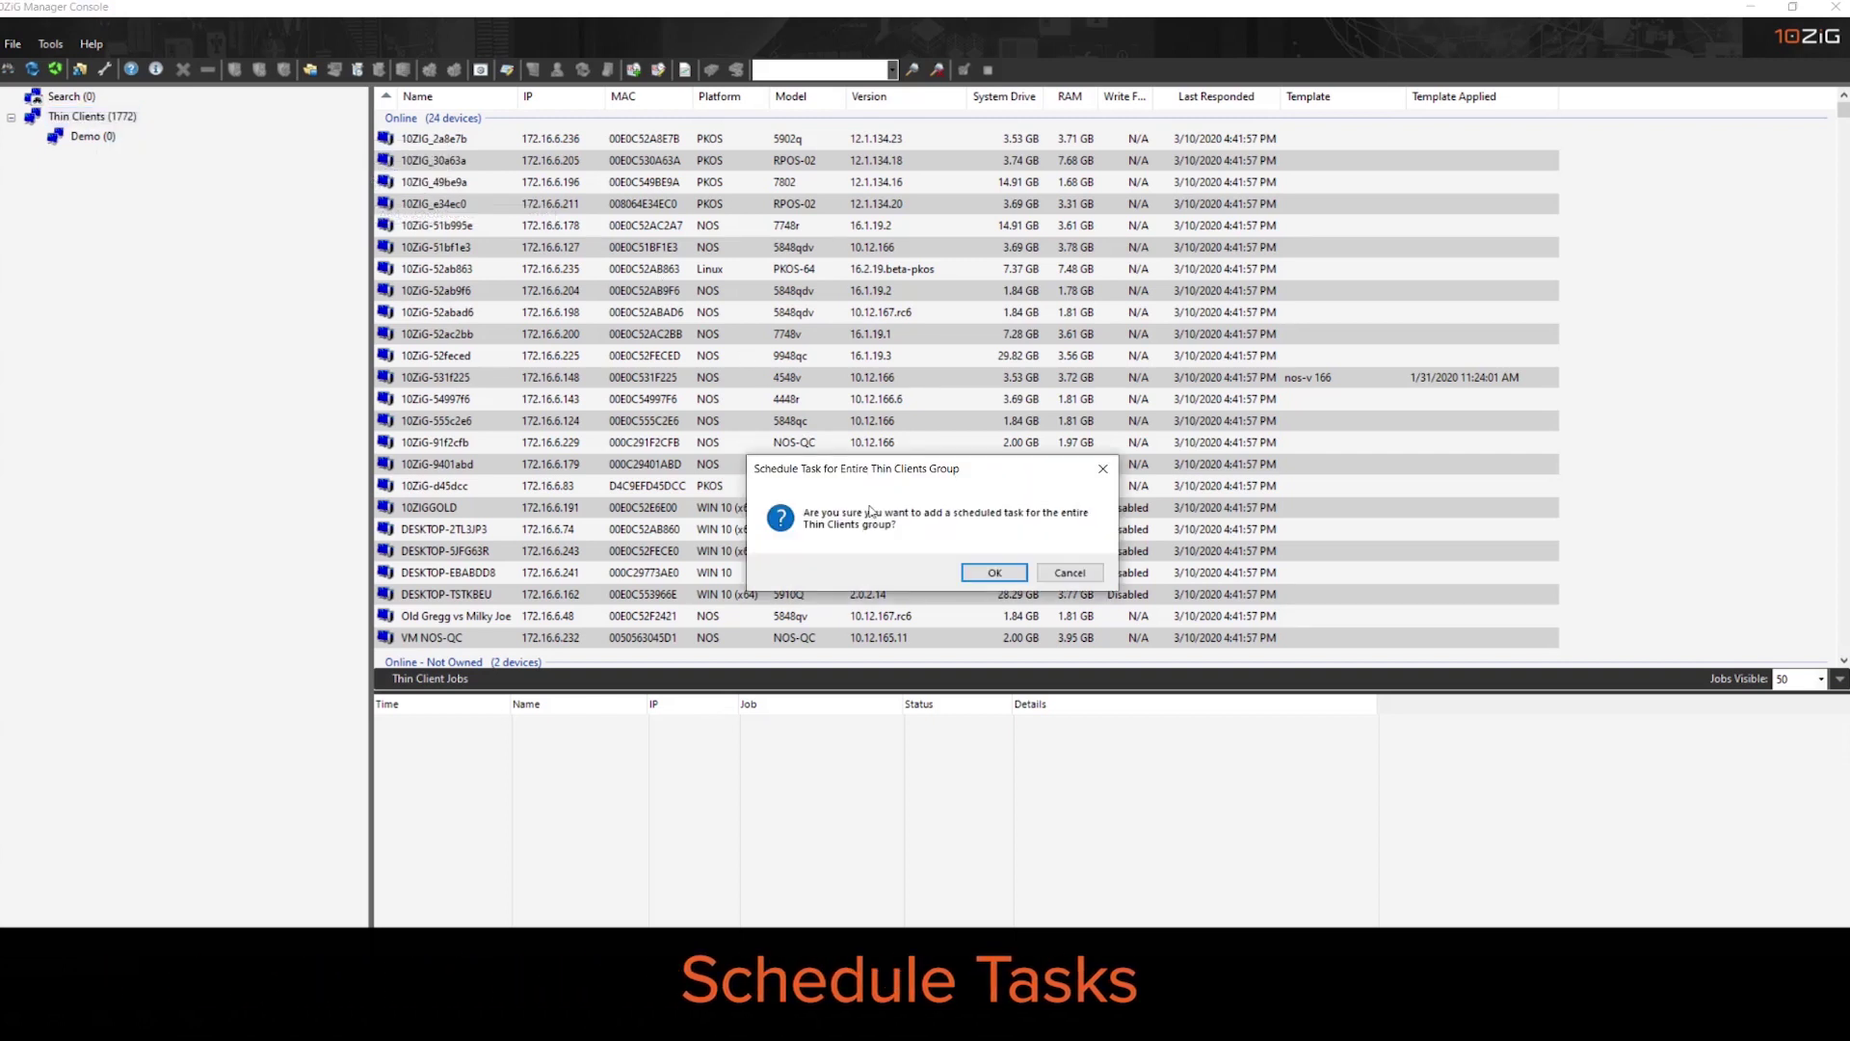
click(993, 570)
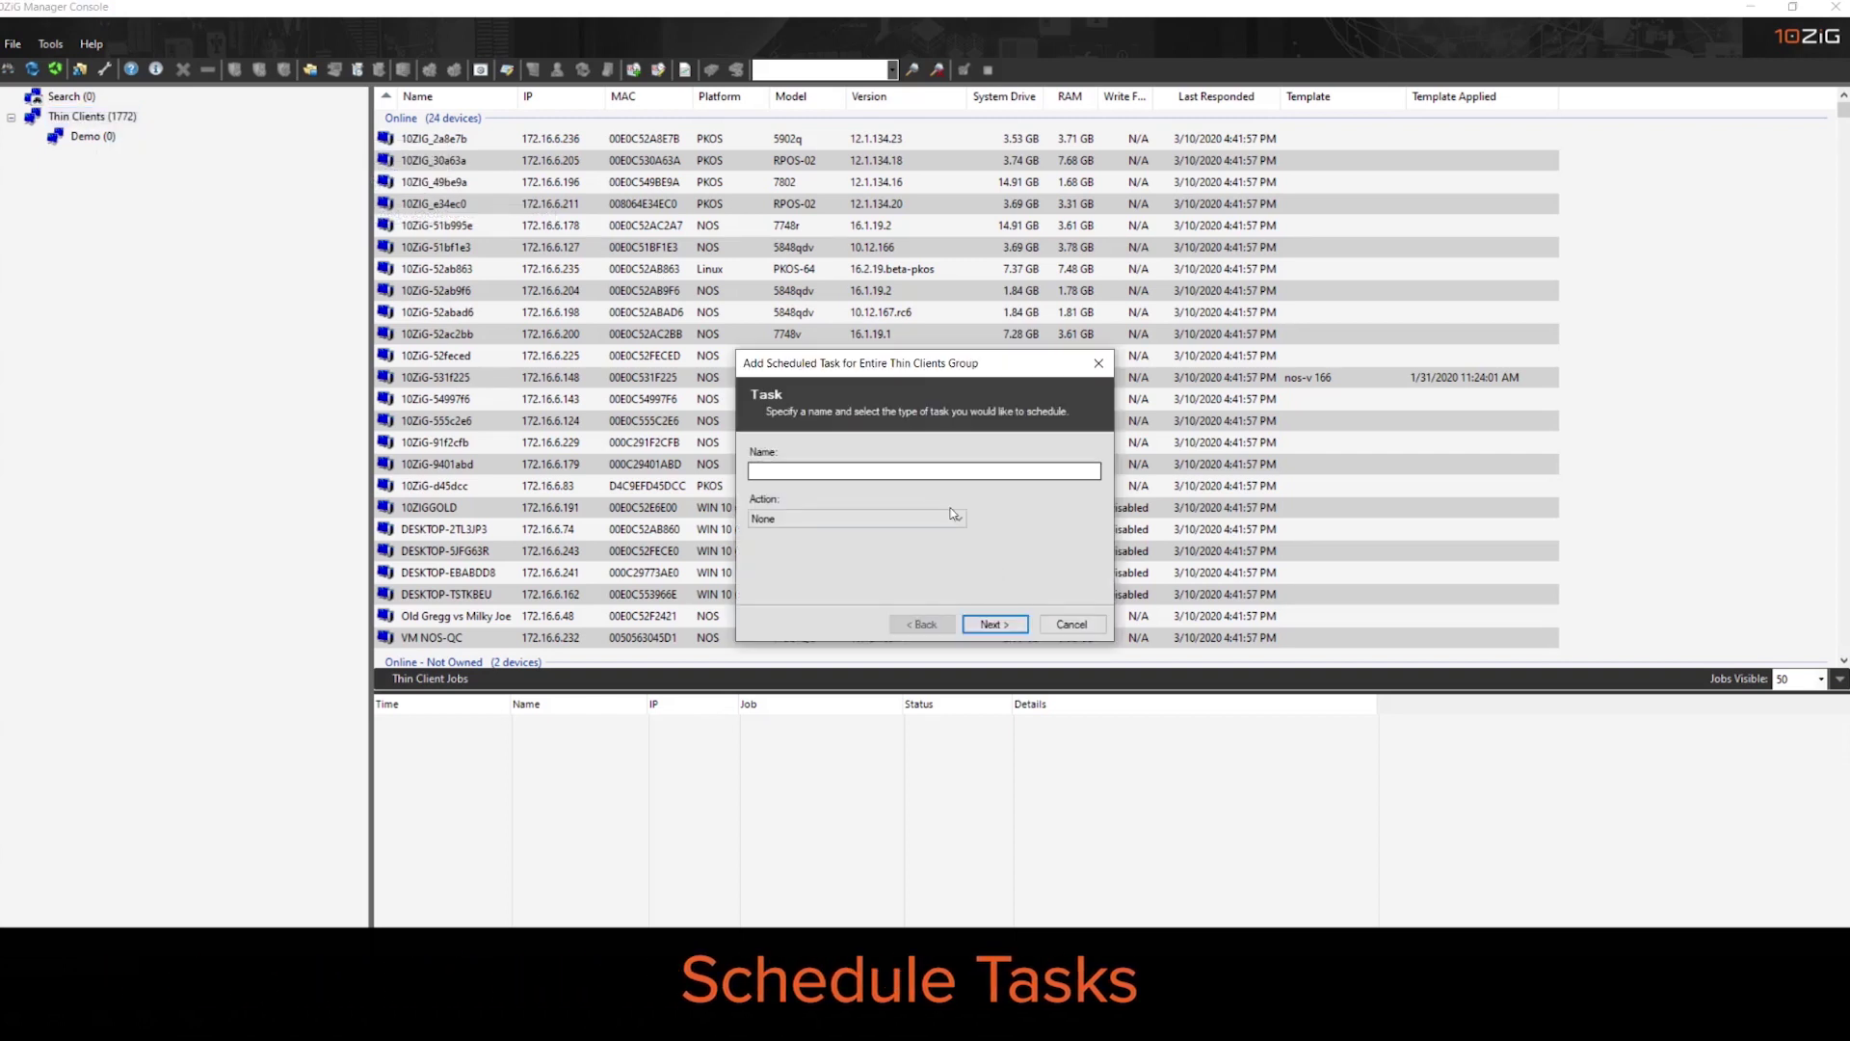
click(917, 518)
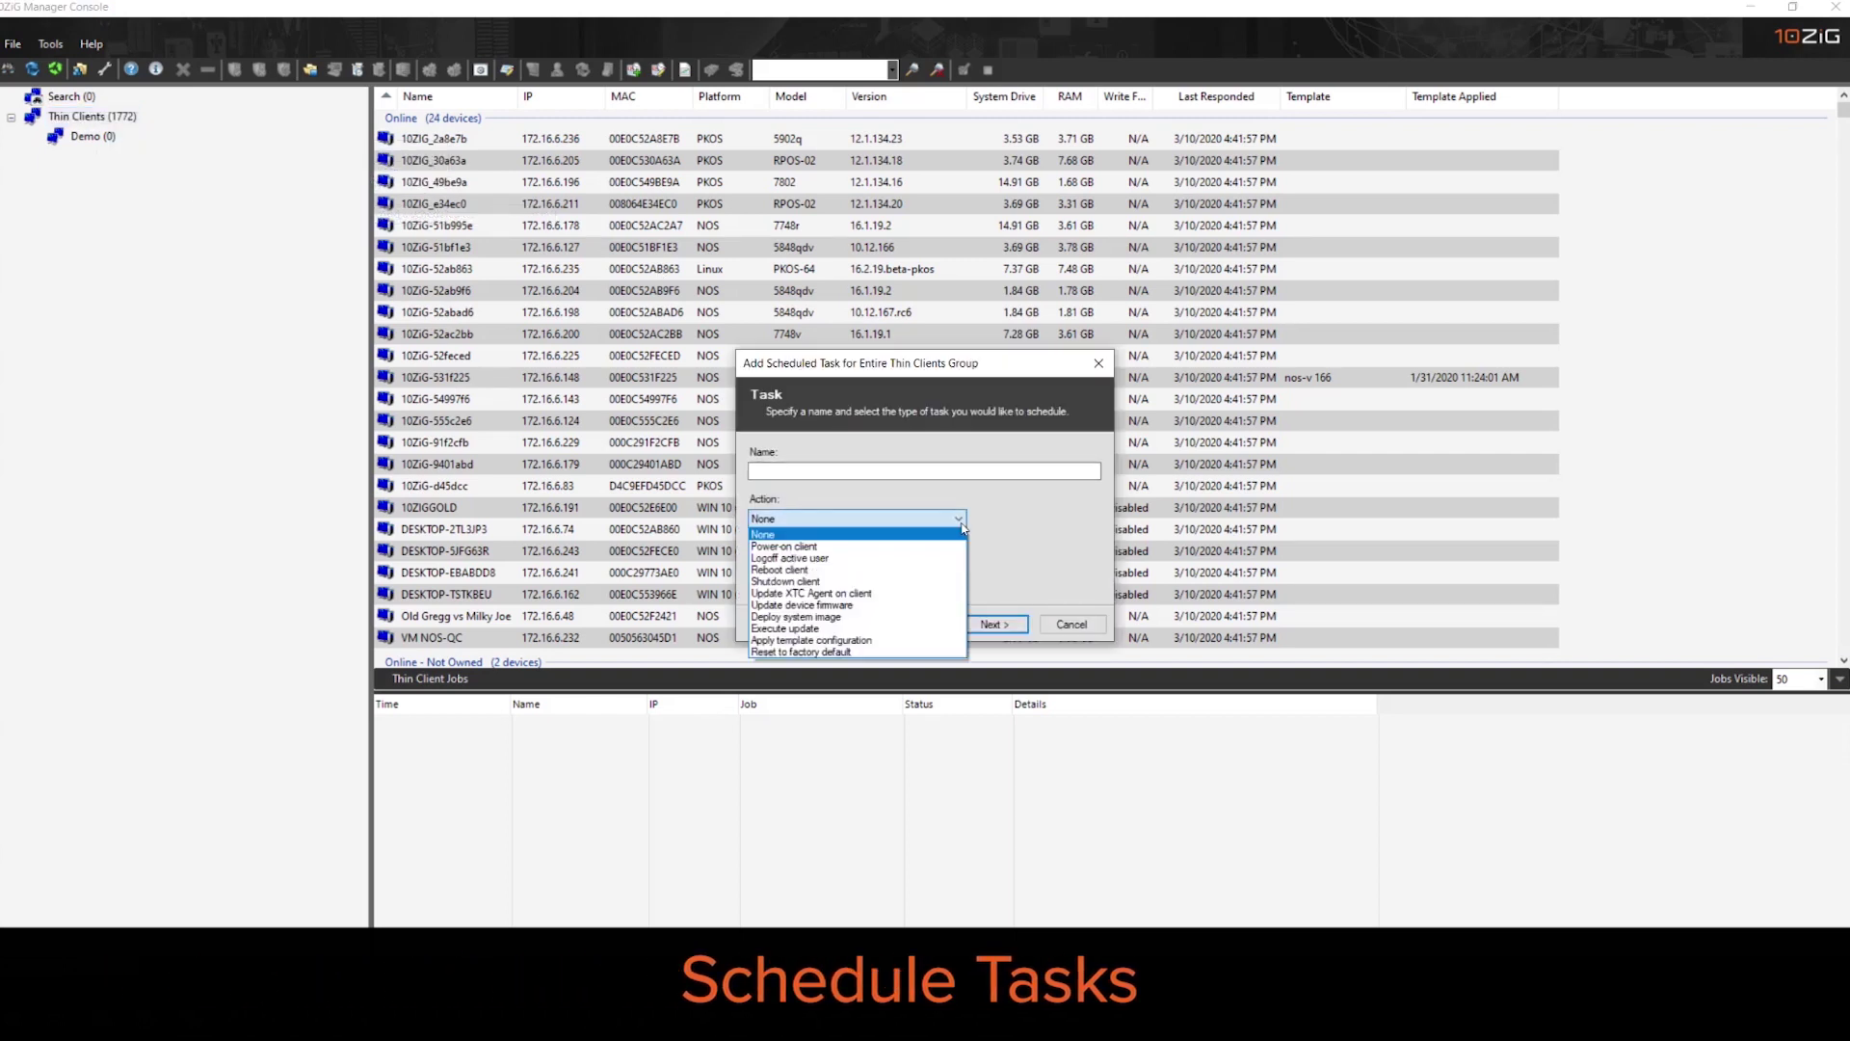
click(805, 570)
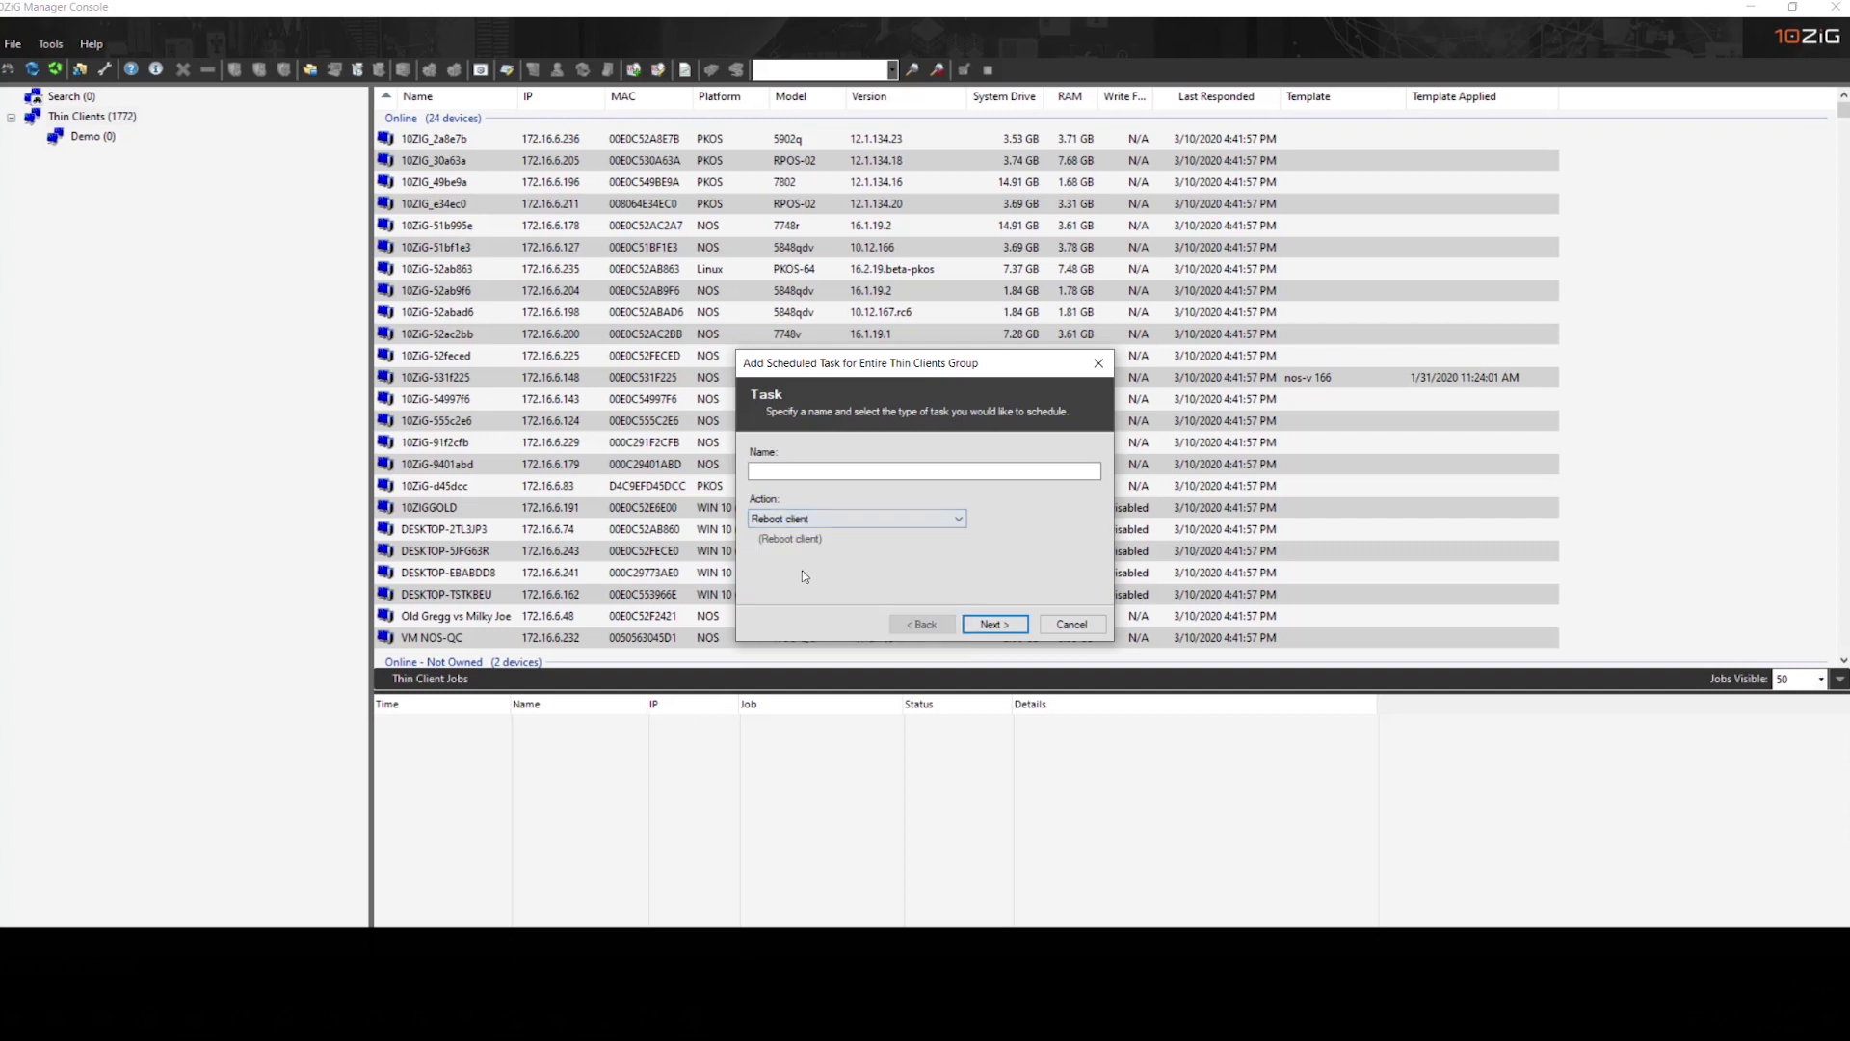
click(1002, 624)
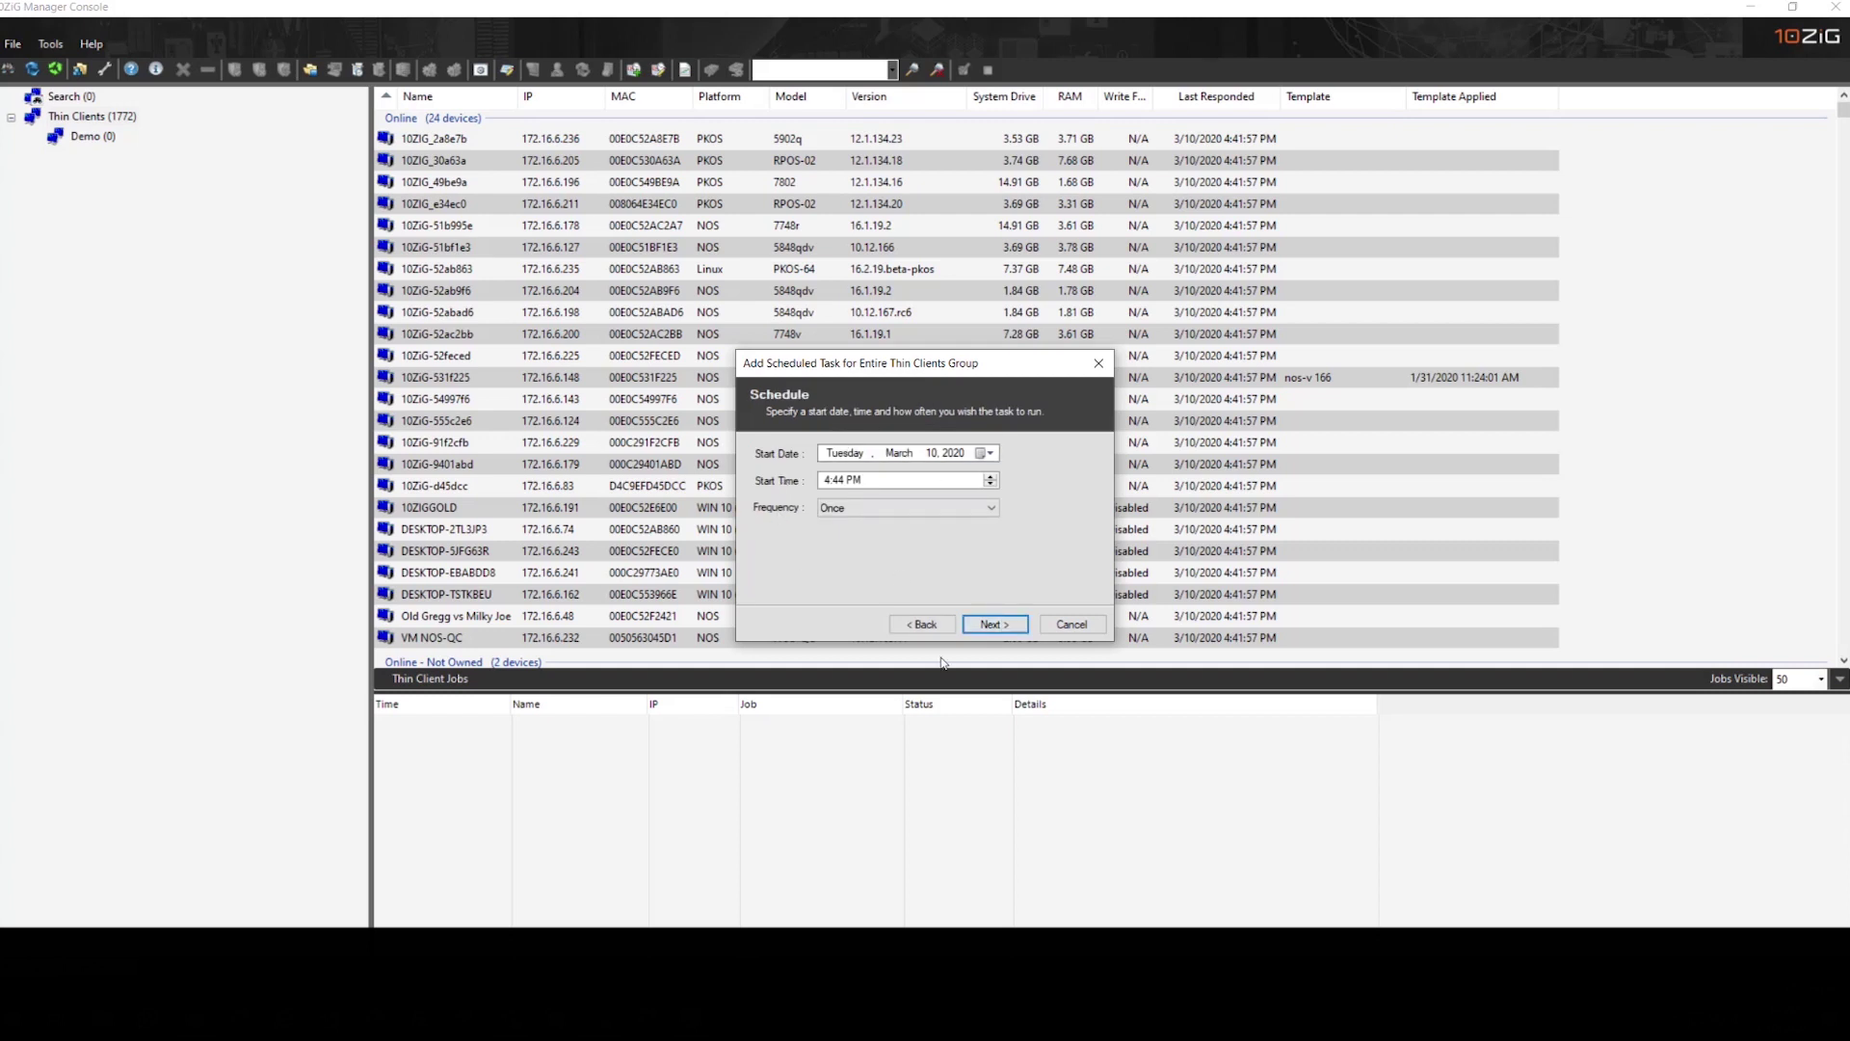
click(1061, 625)
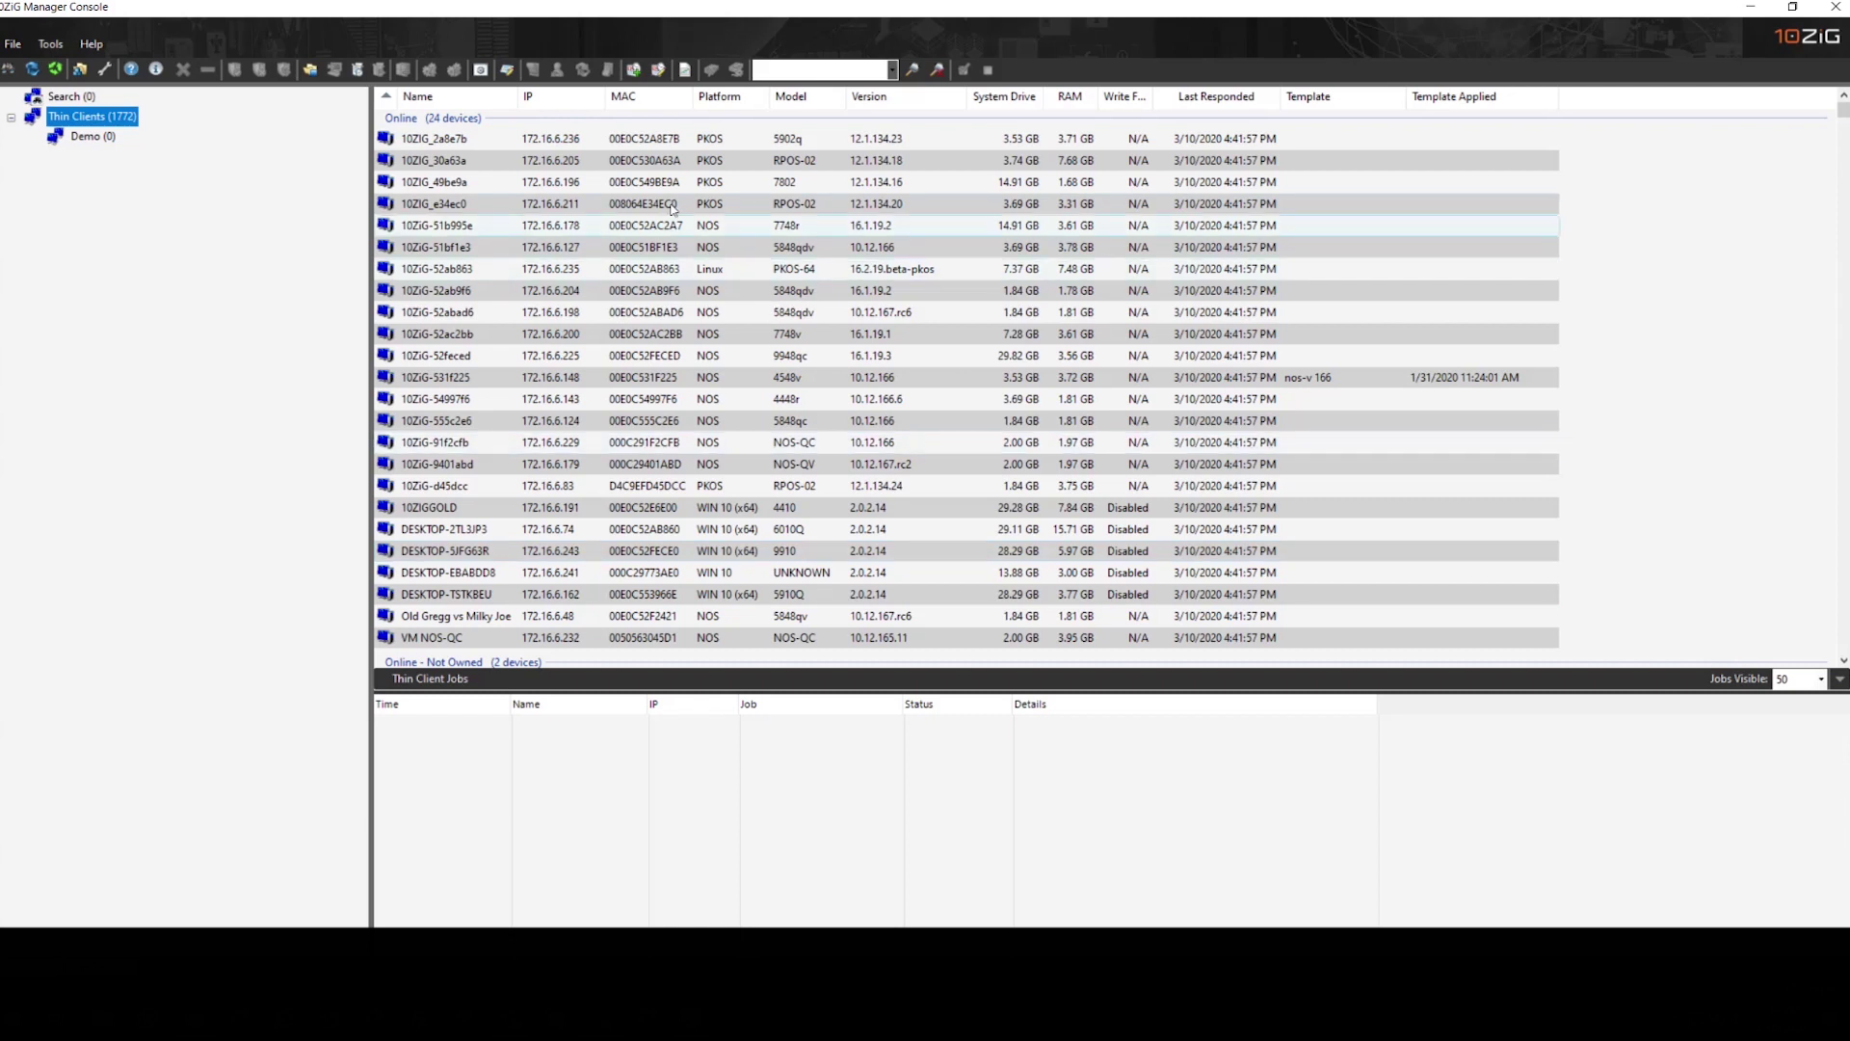
right_click(455, 139)
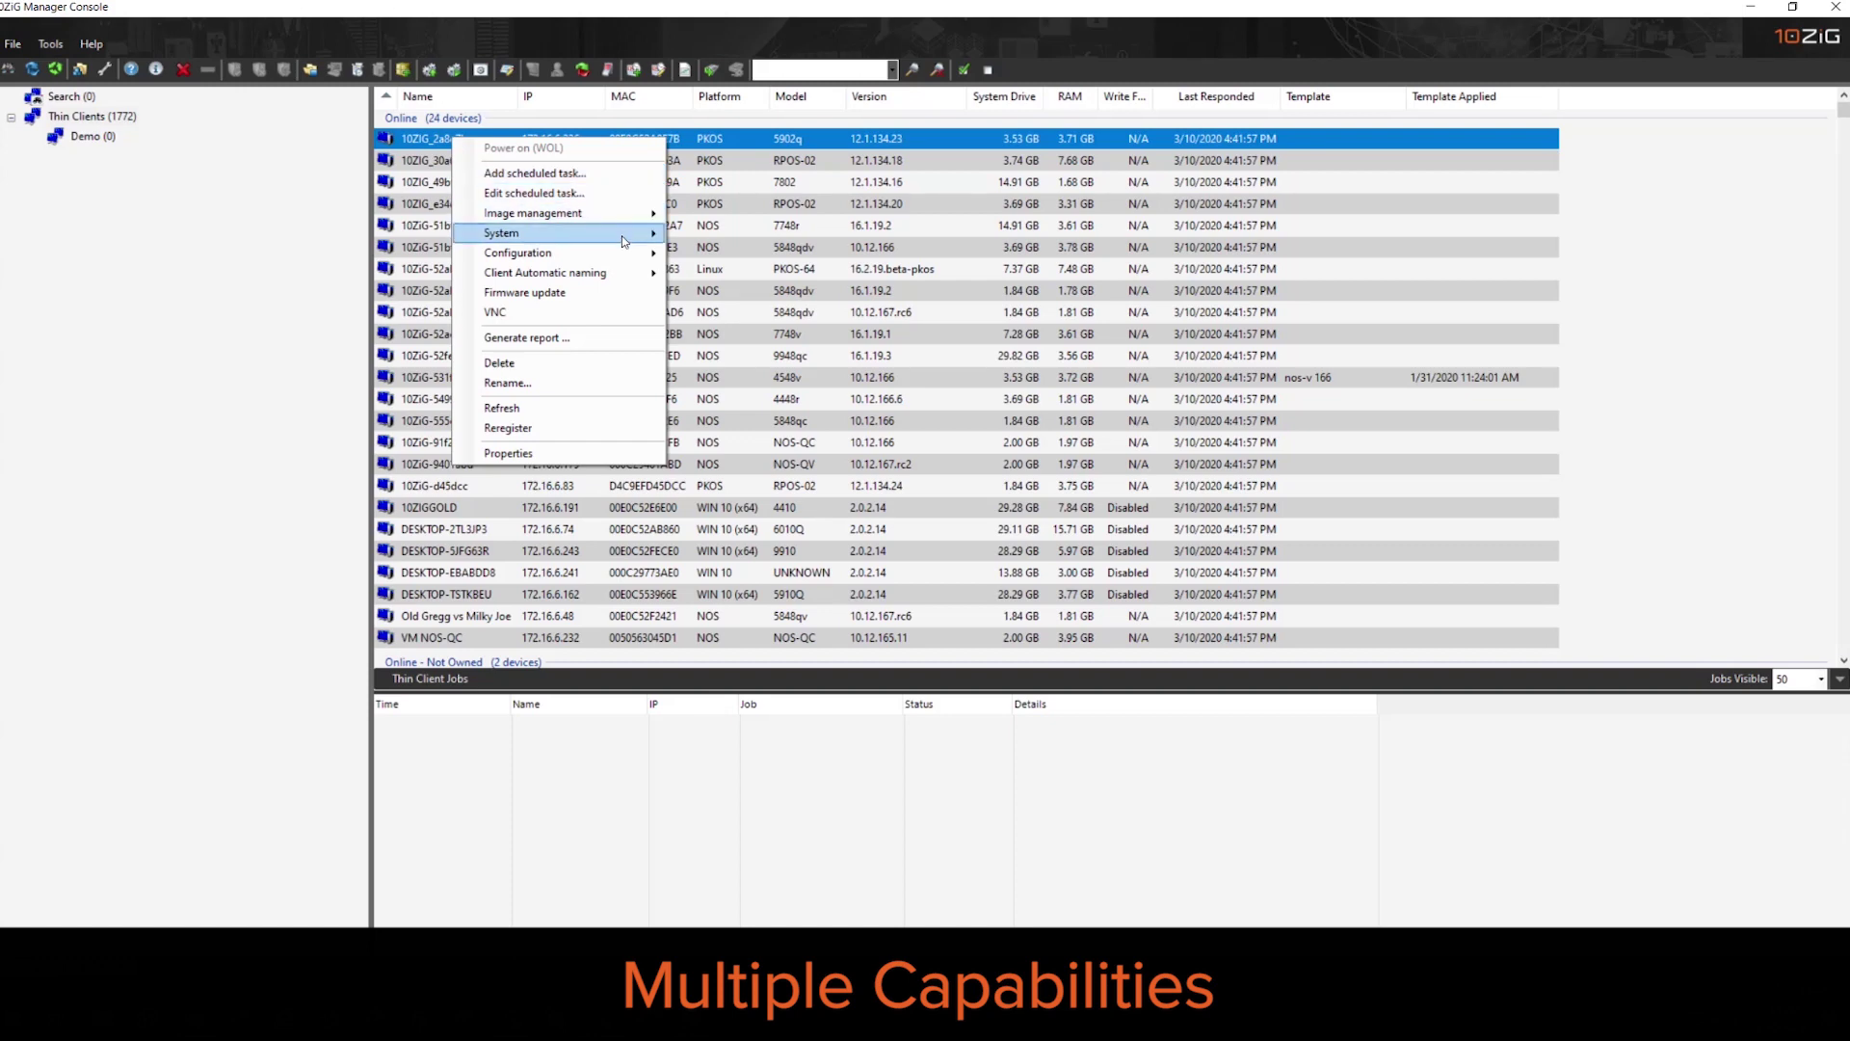
mouse_move(628, 256)
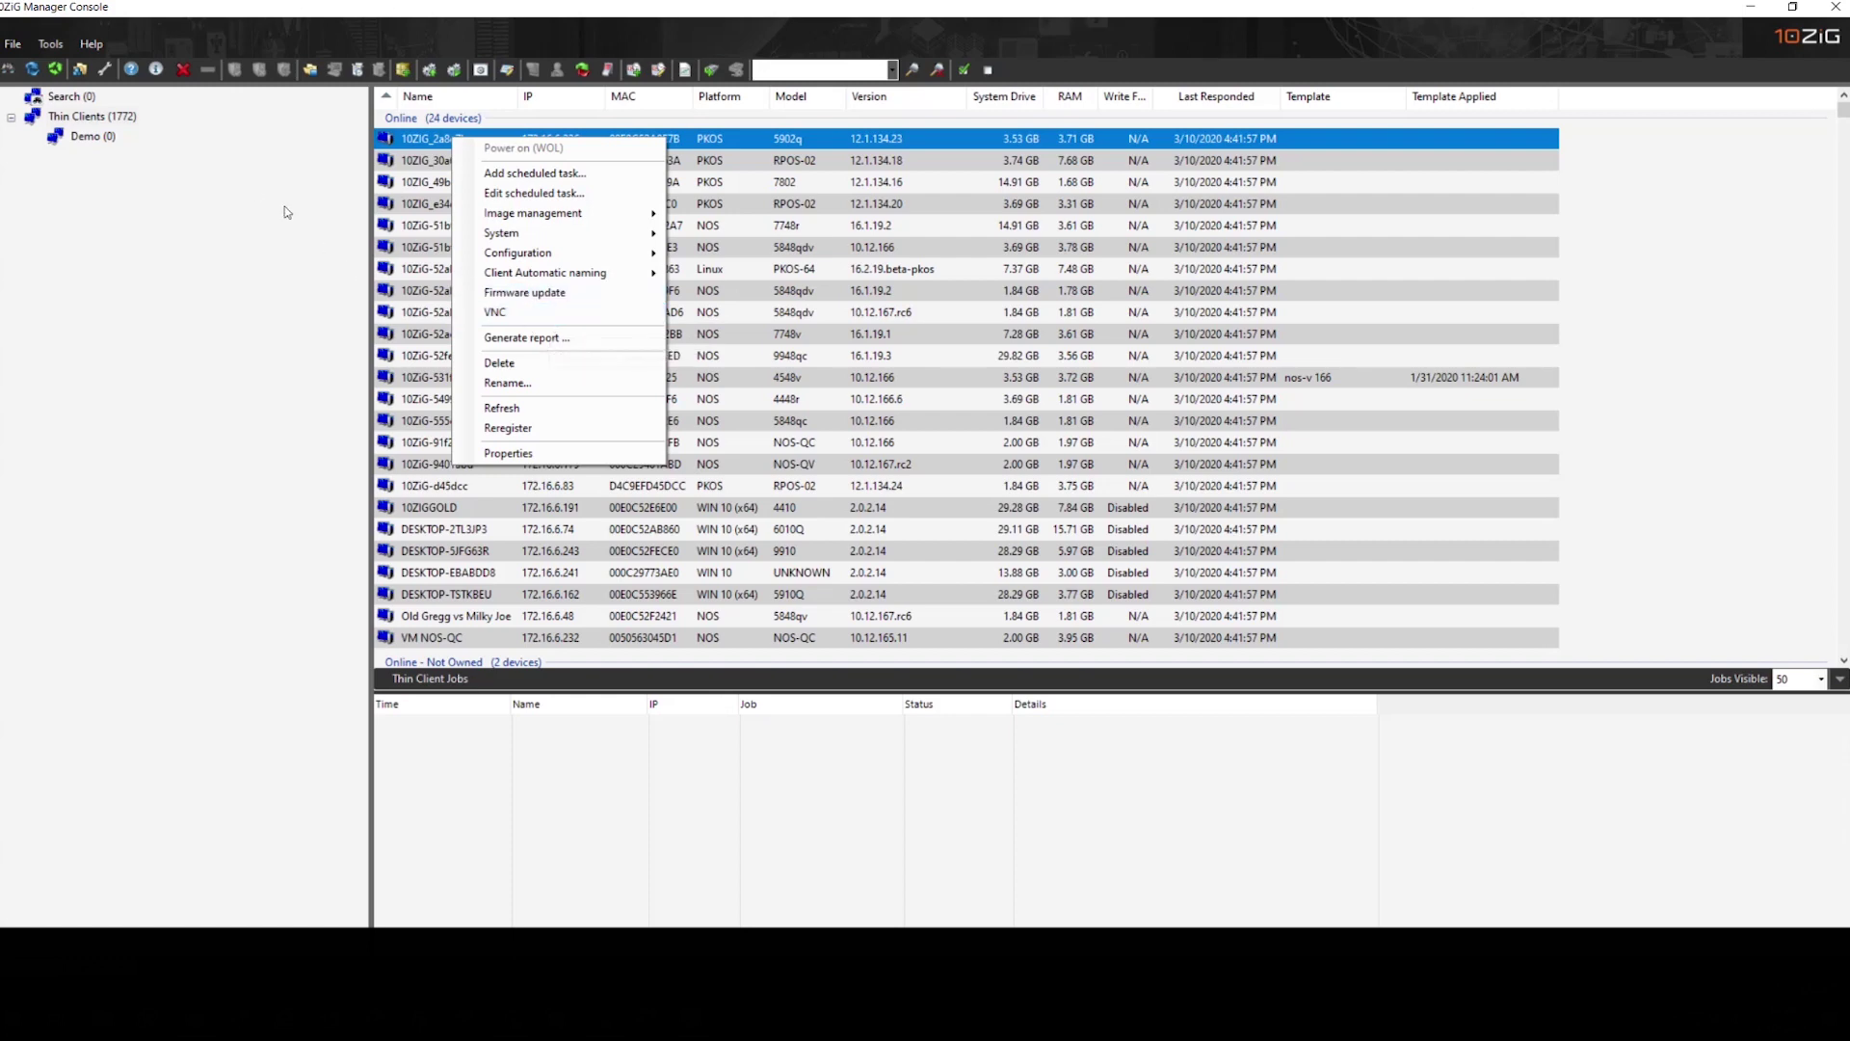
click(378, 150)
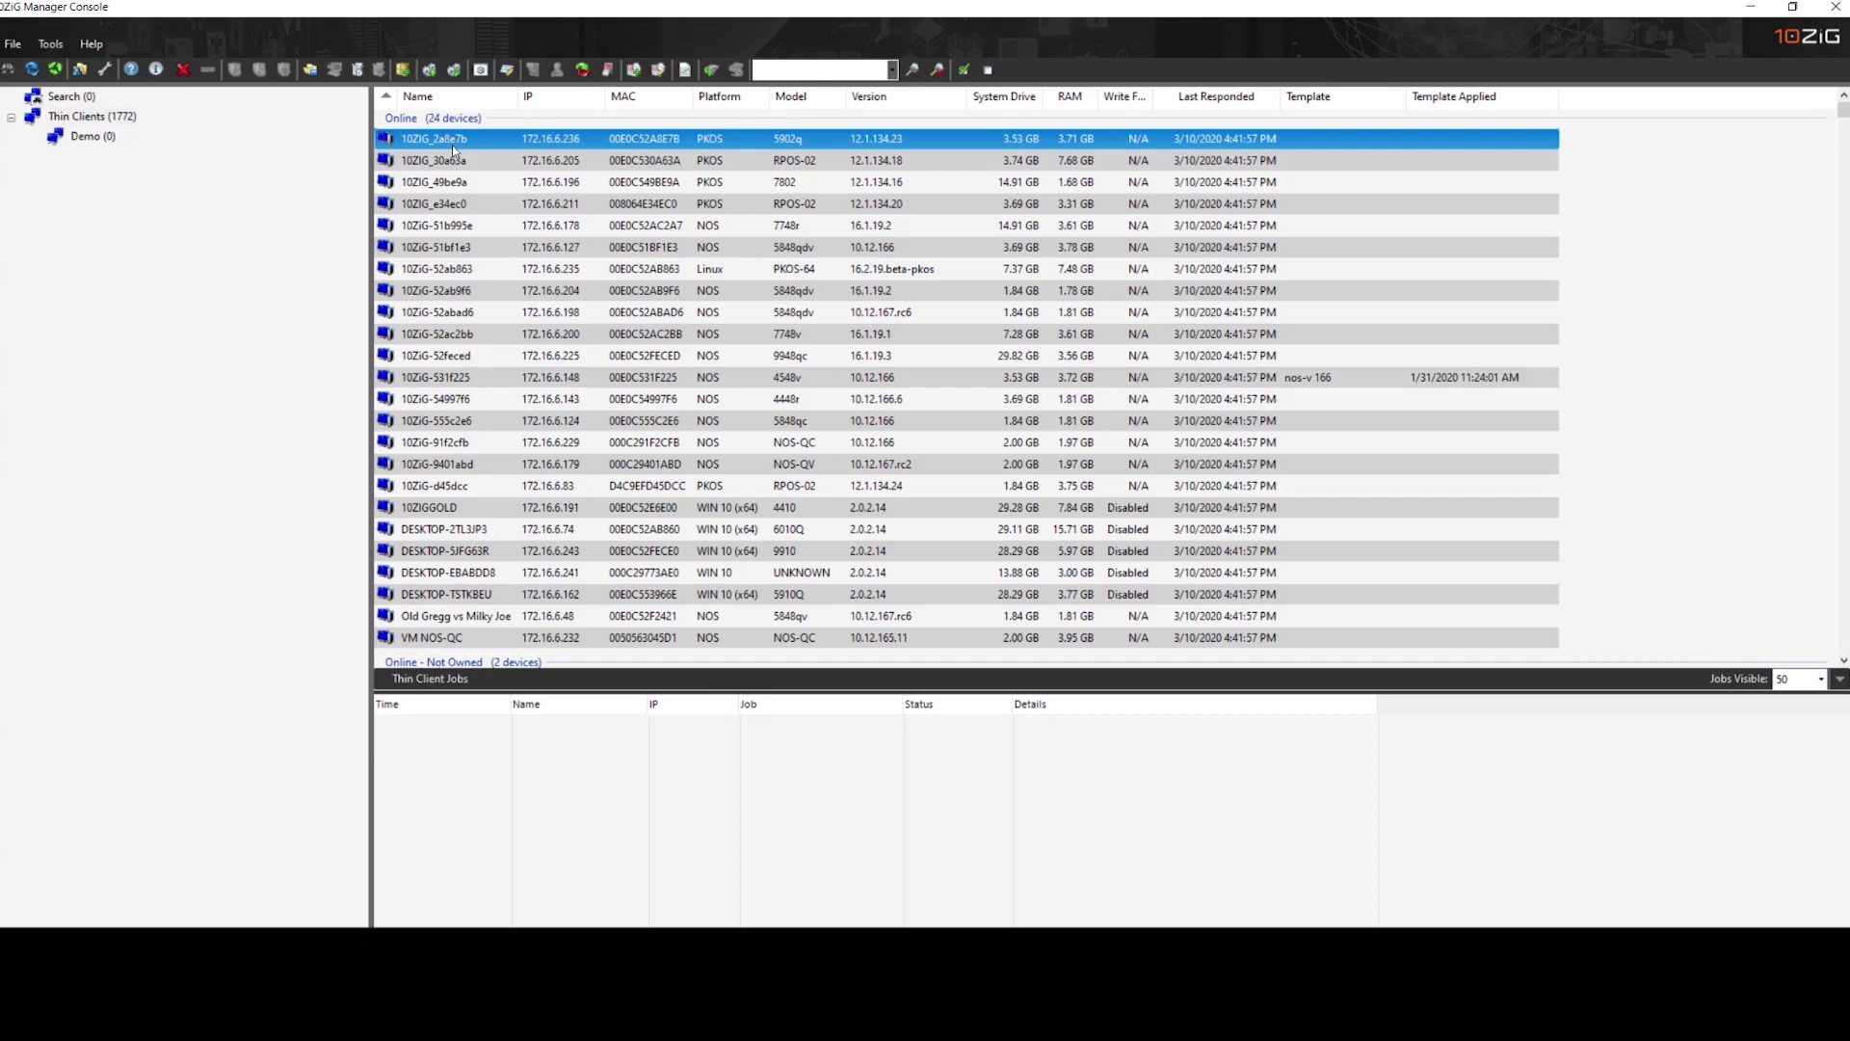
Open the configuration of device 10ZiG-51bf1e3 and briefly inspect its security and time settings.
click(457, 248)
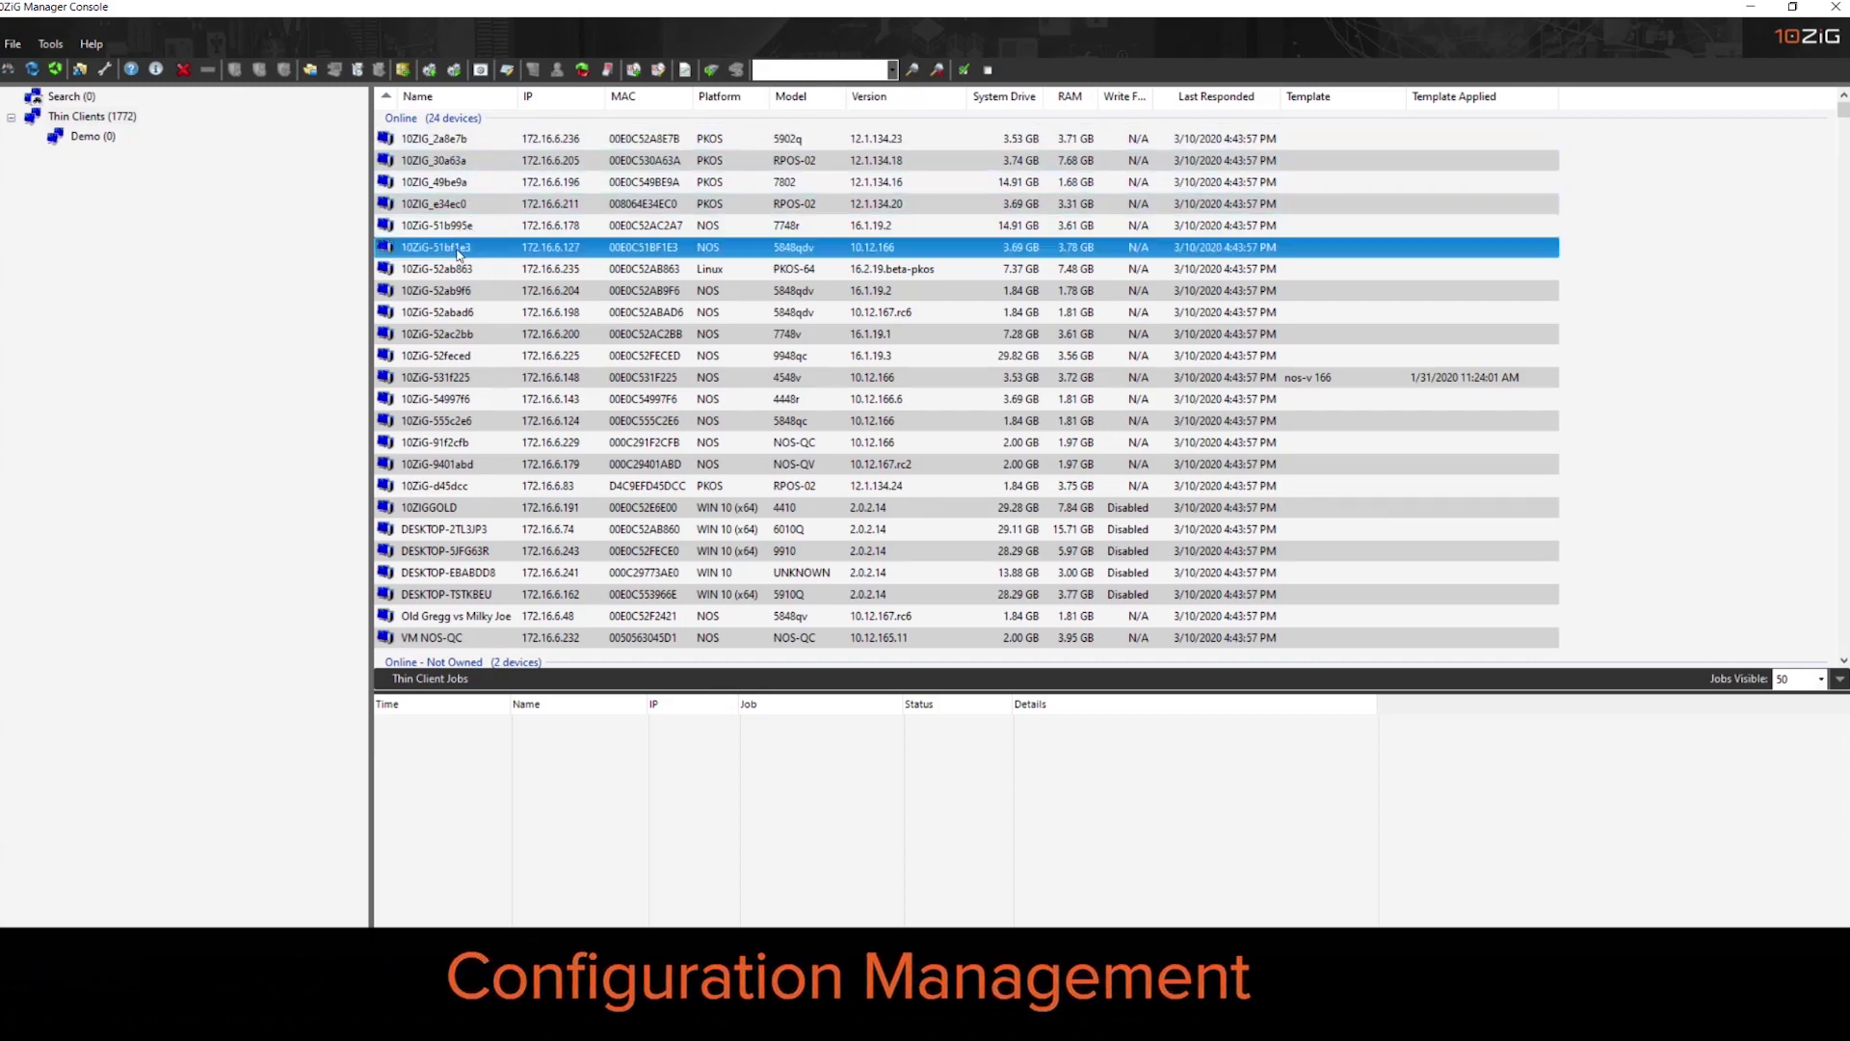
double_click(457, 249)
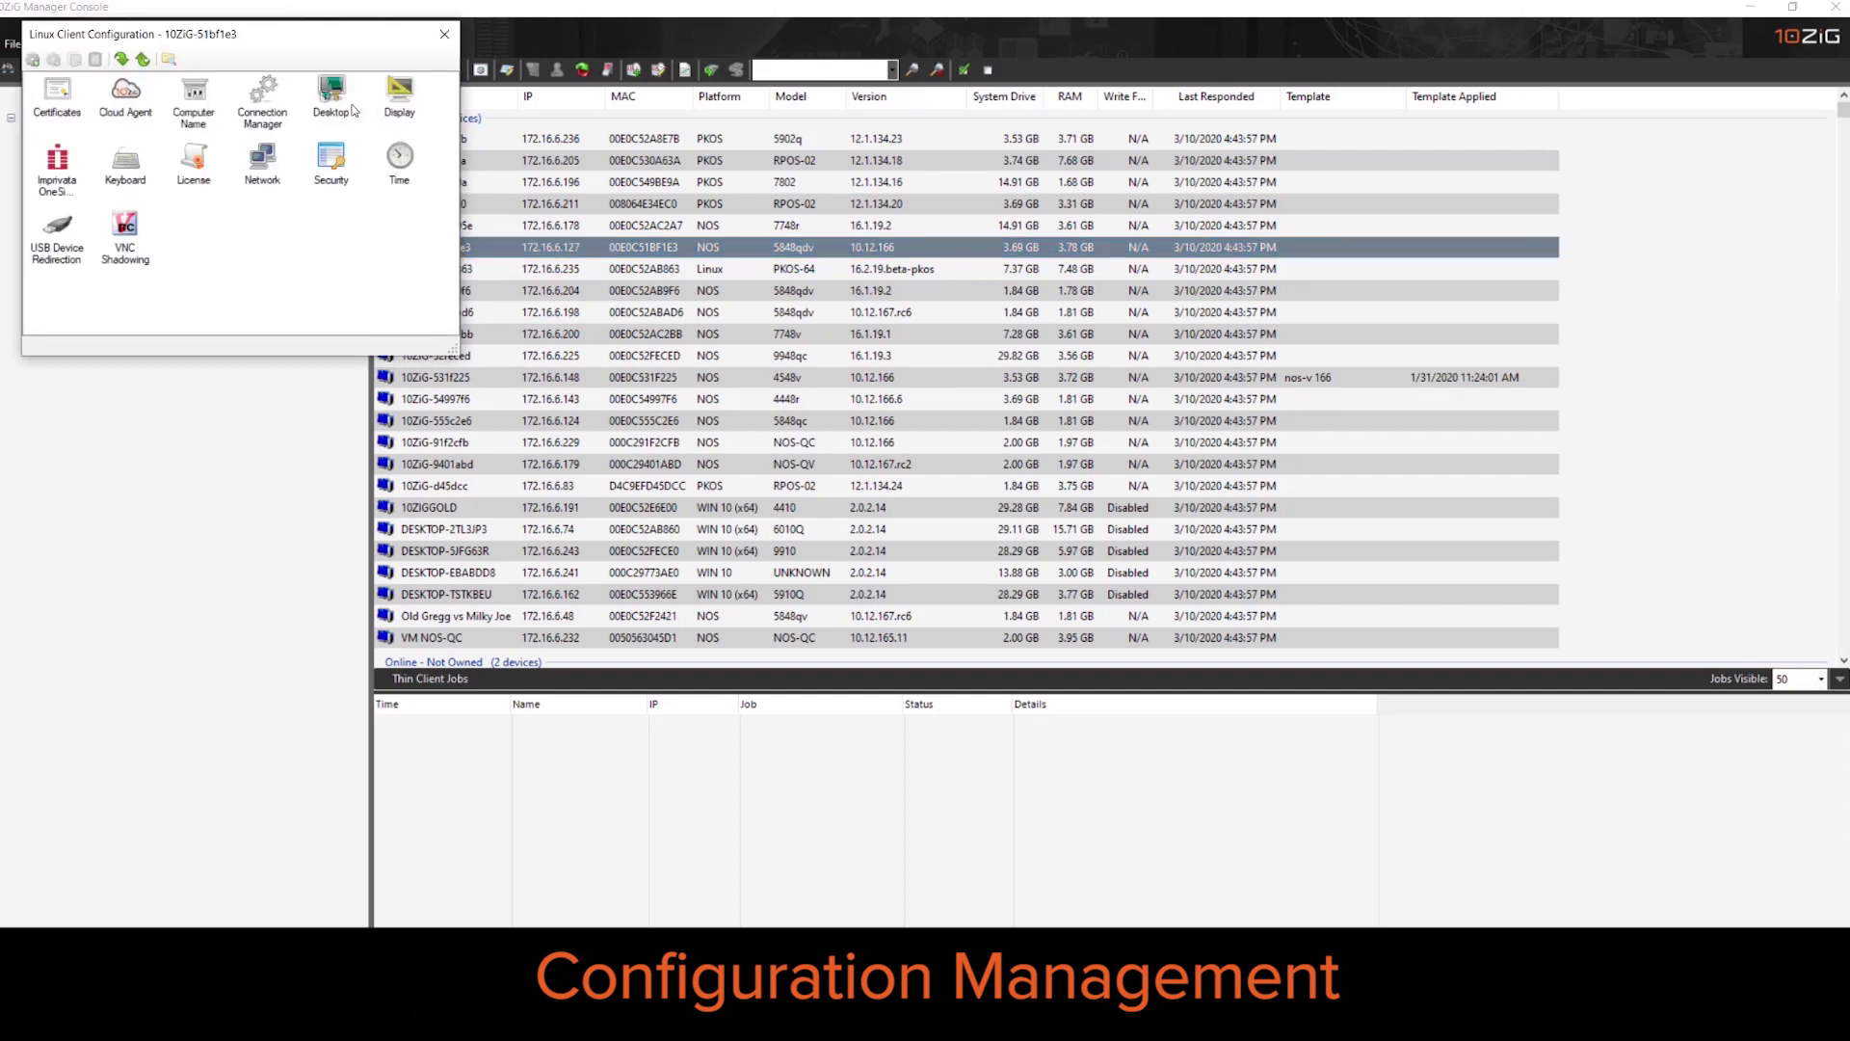
drag(322, 47, 696, 162)
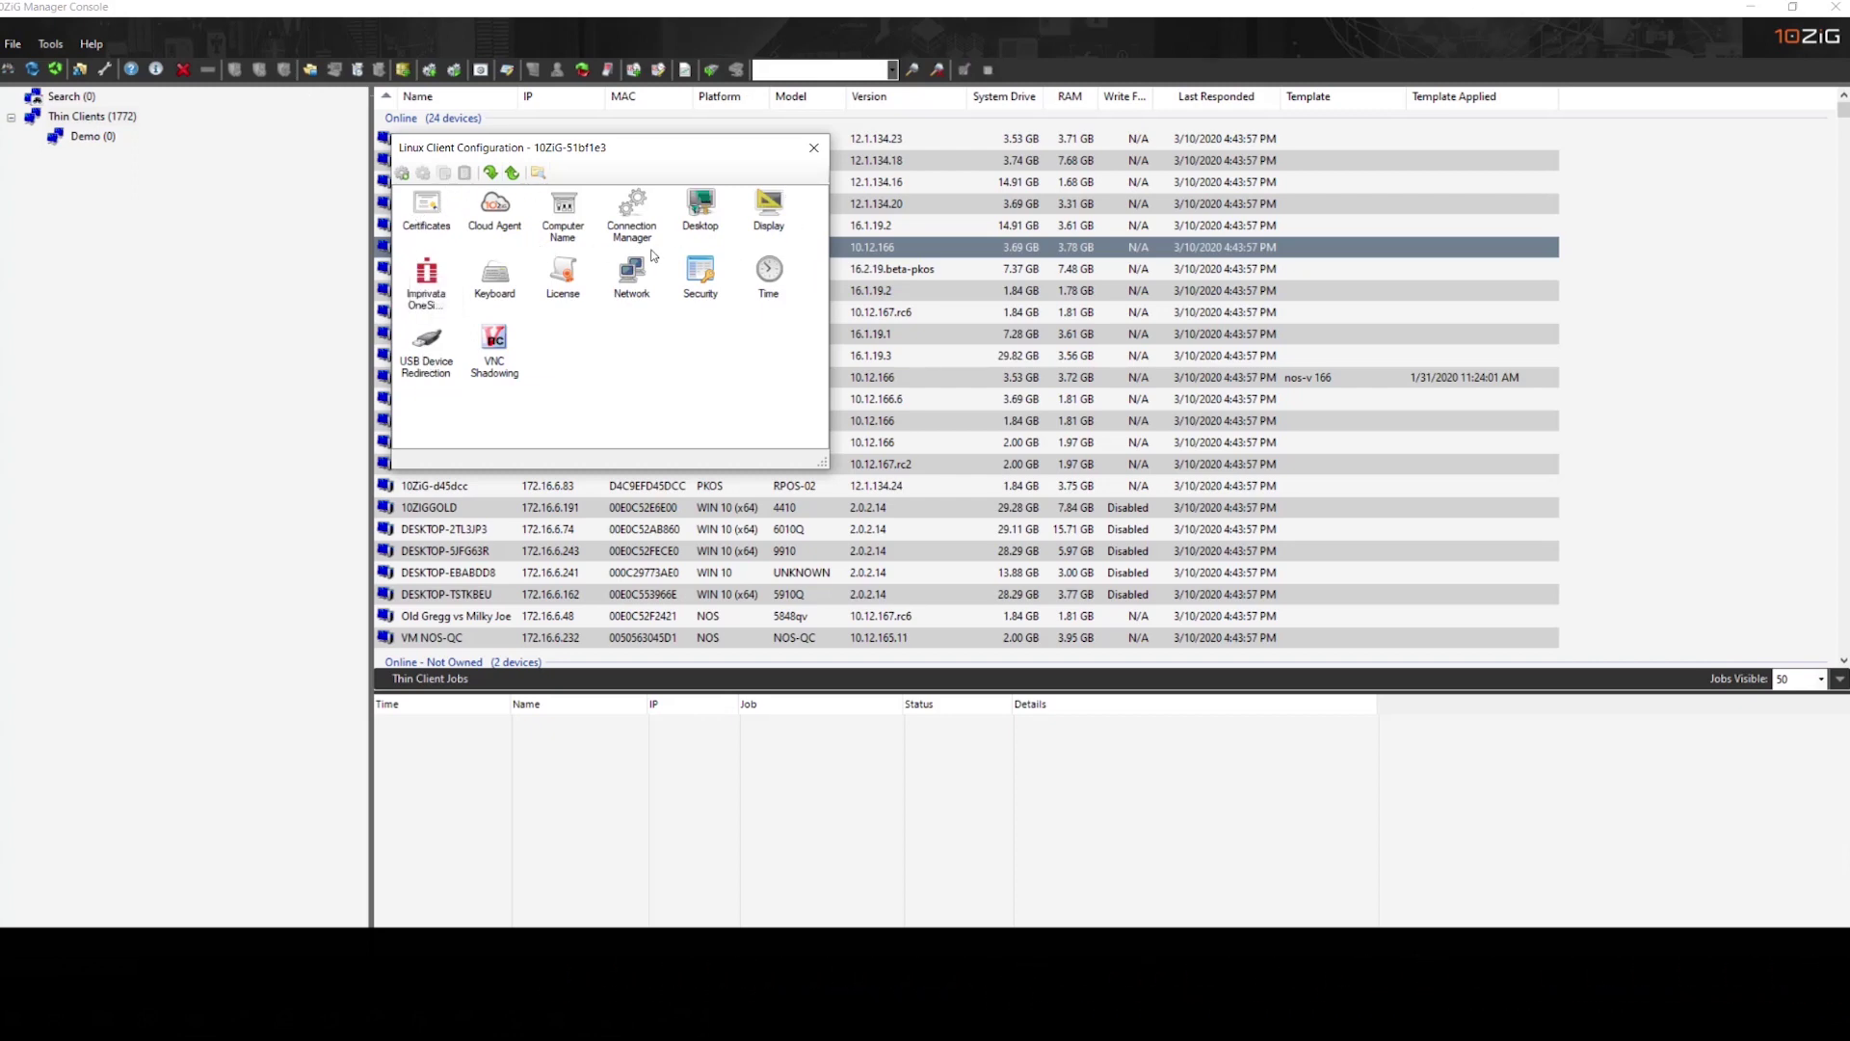
double_click(694, 264)
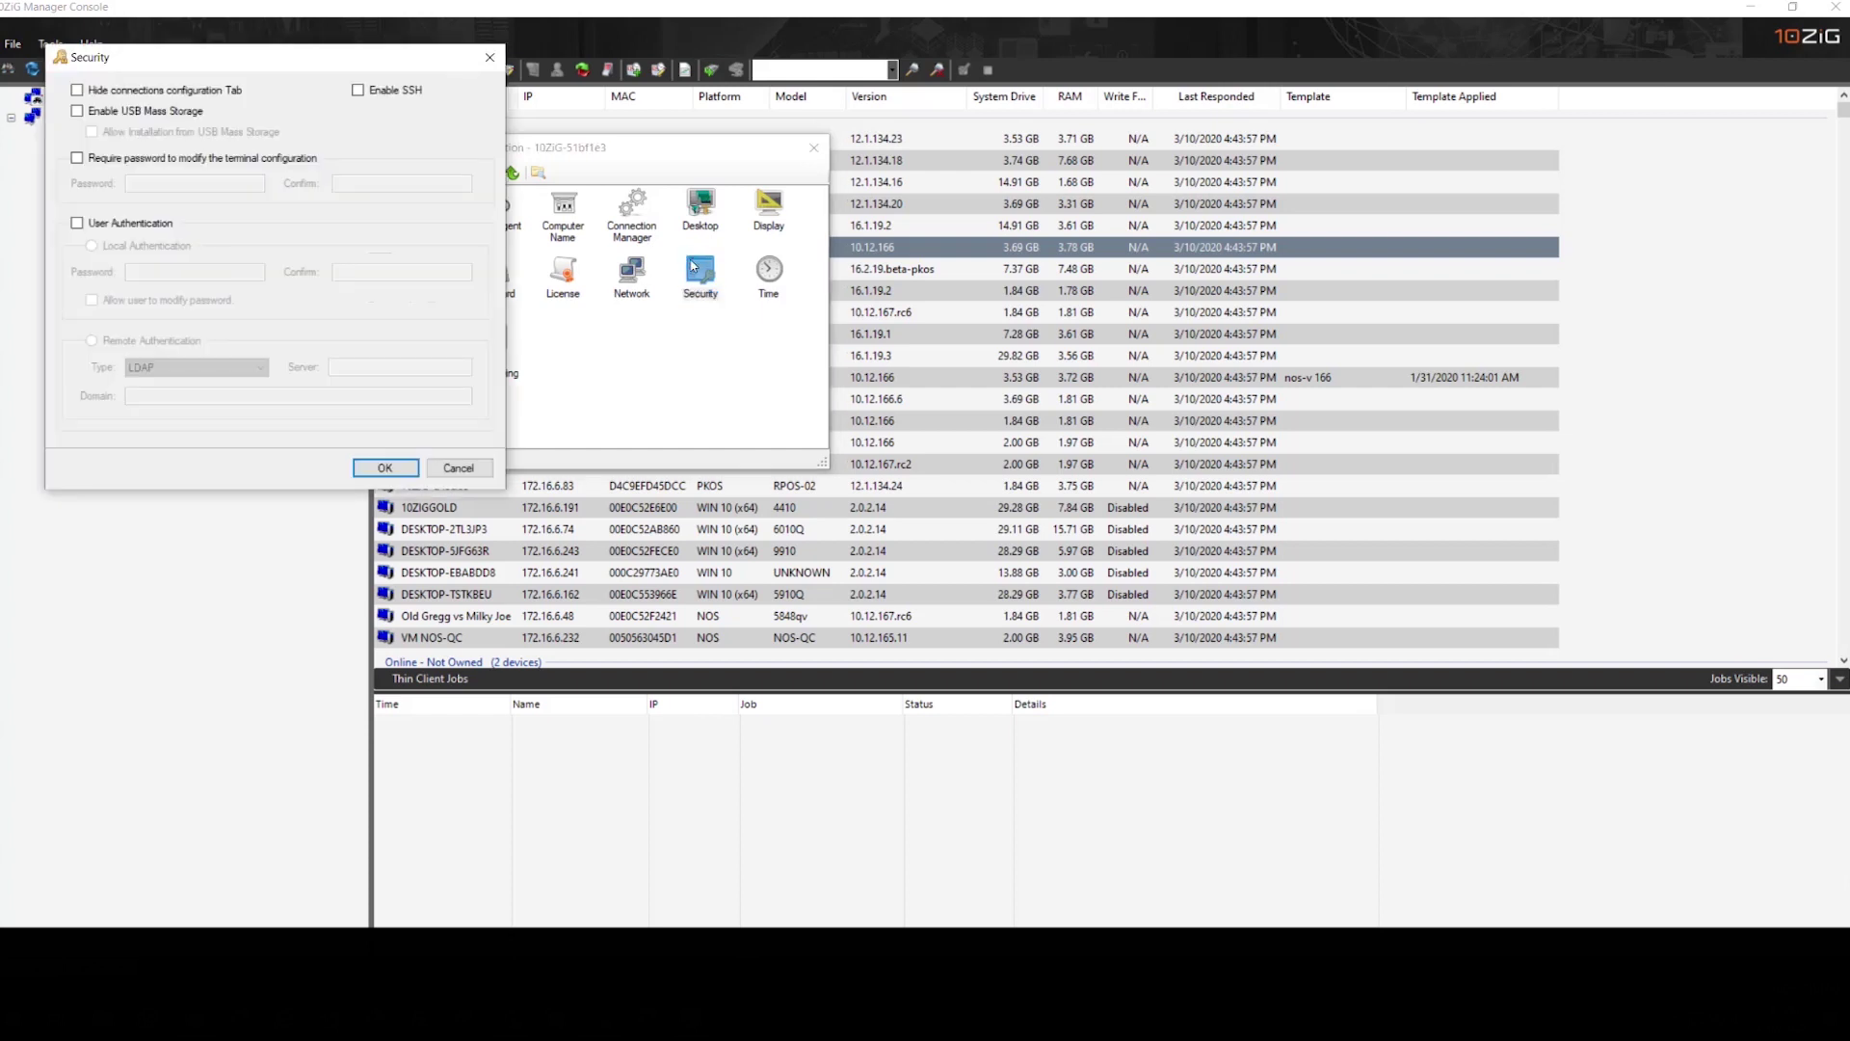
click(490, 58)
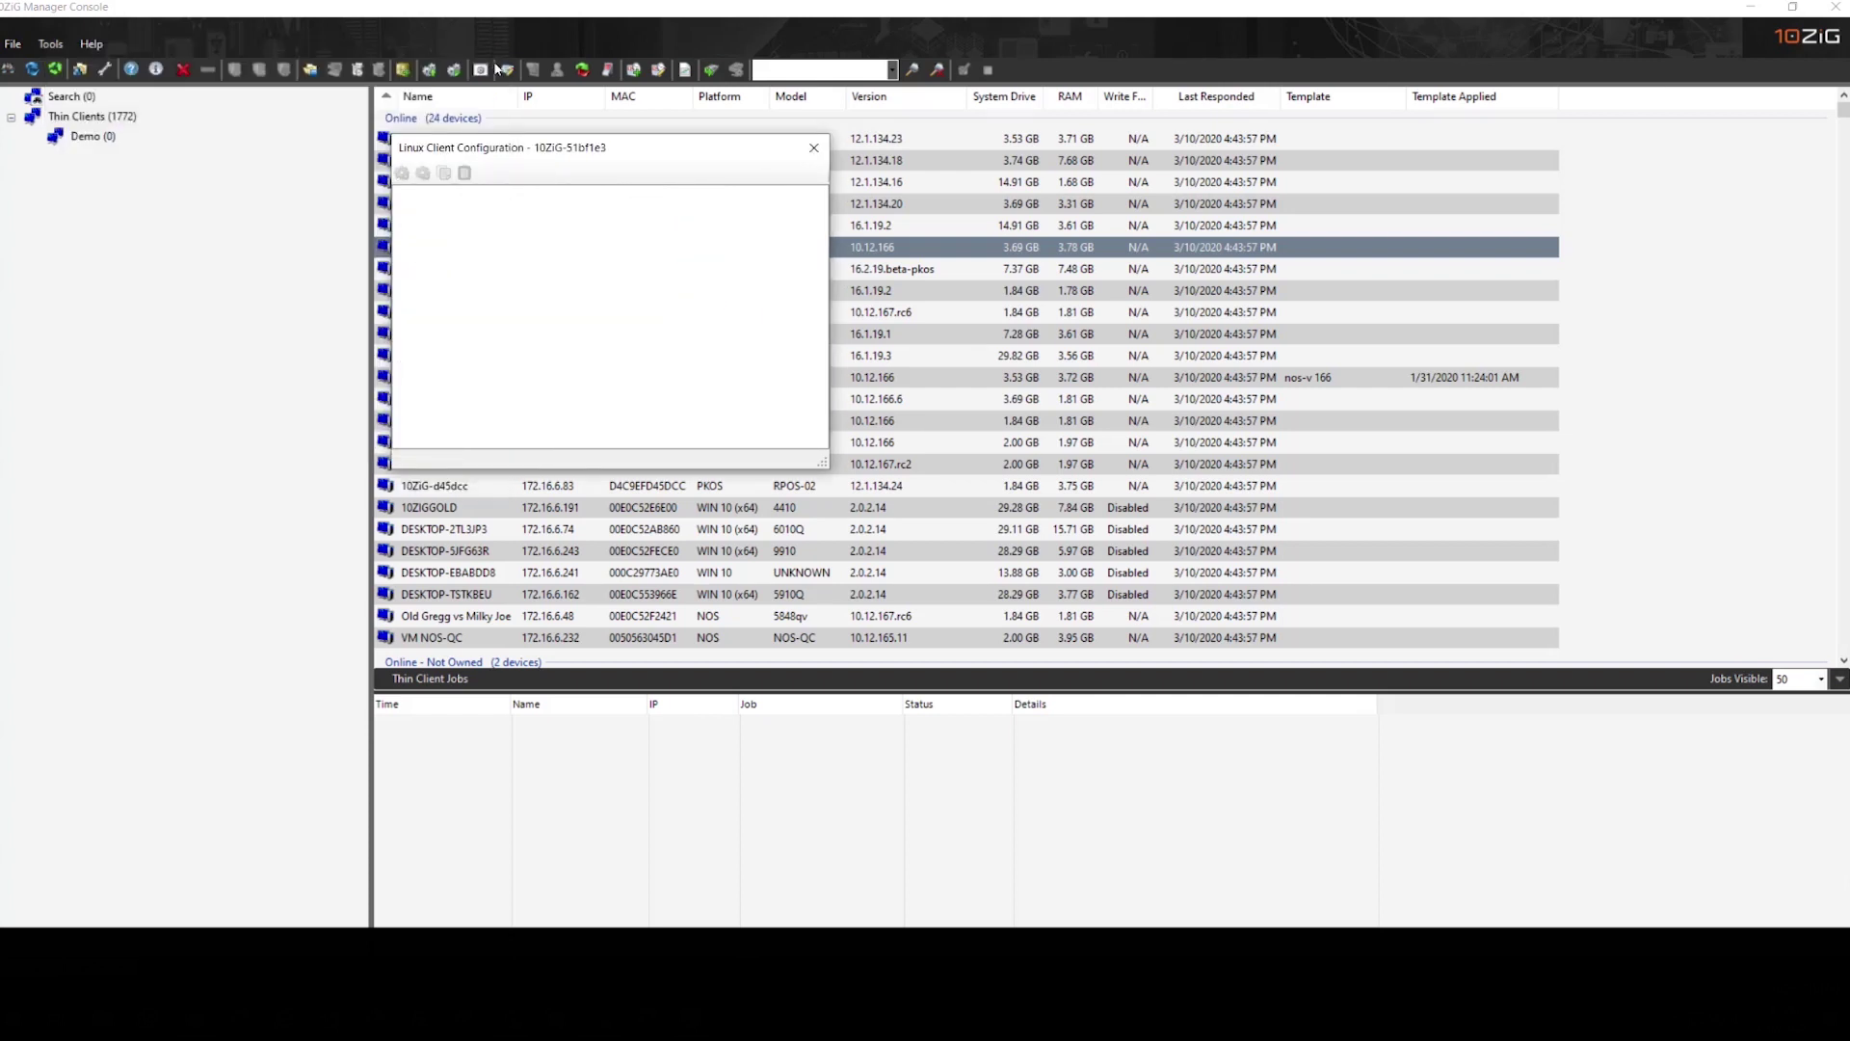
double_click(758, 271)
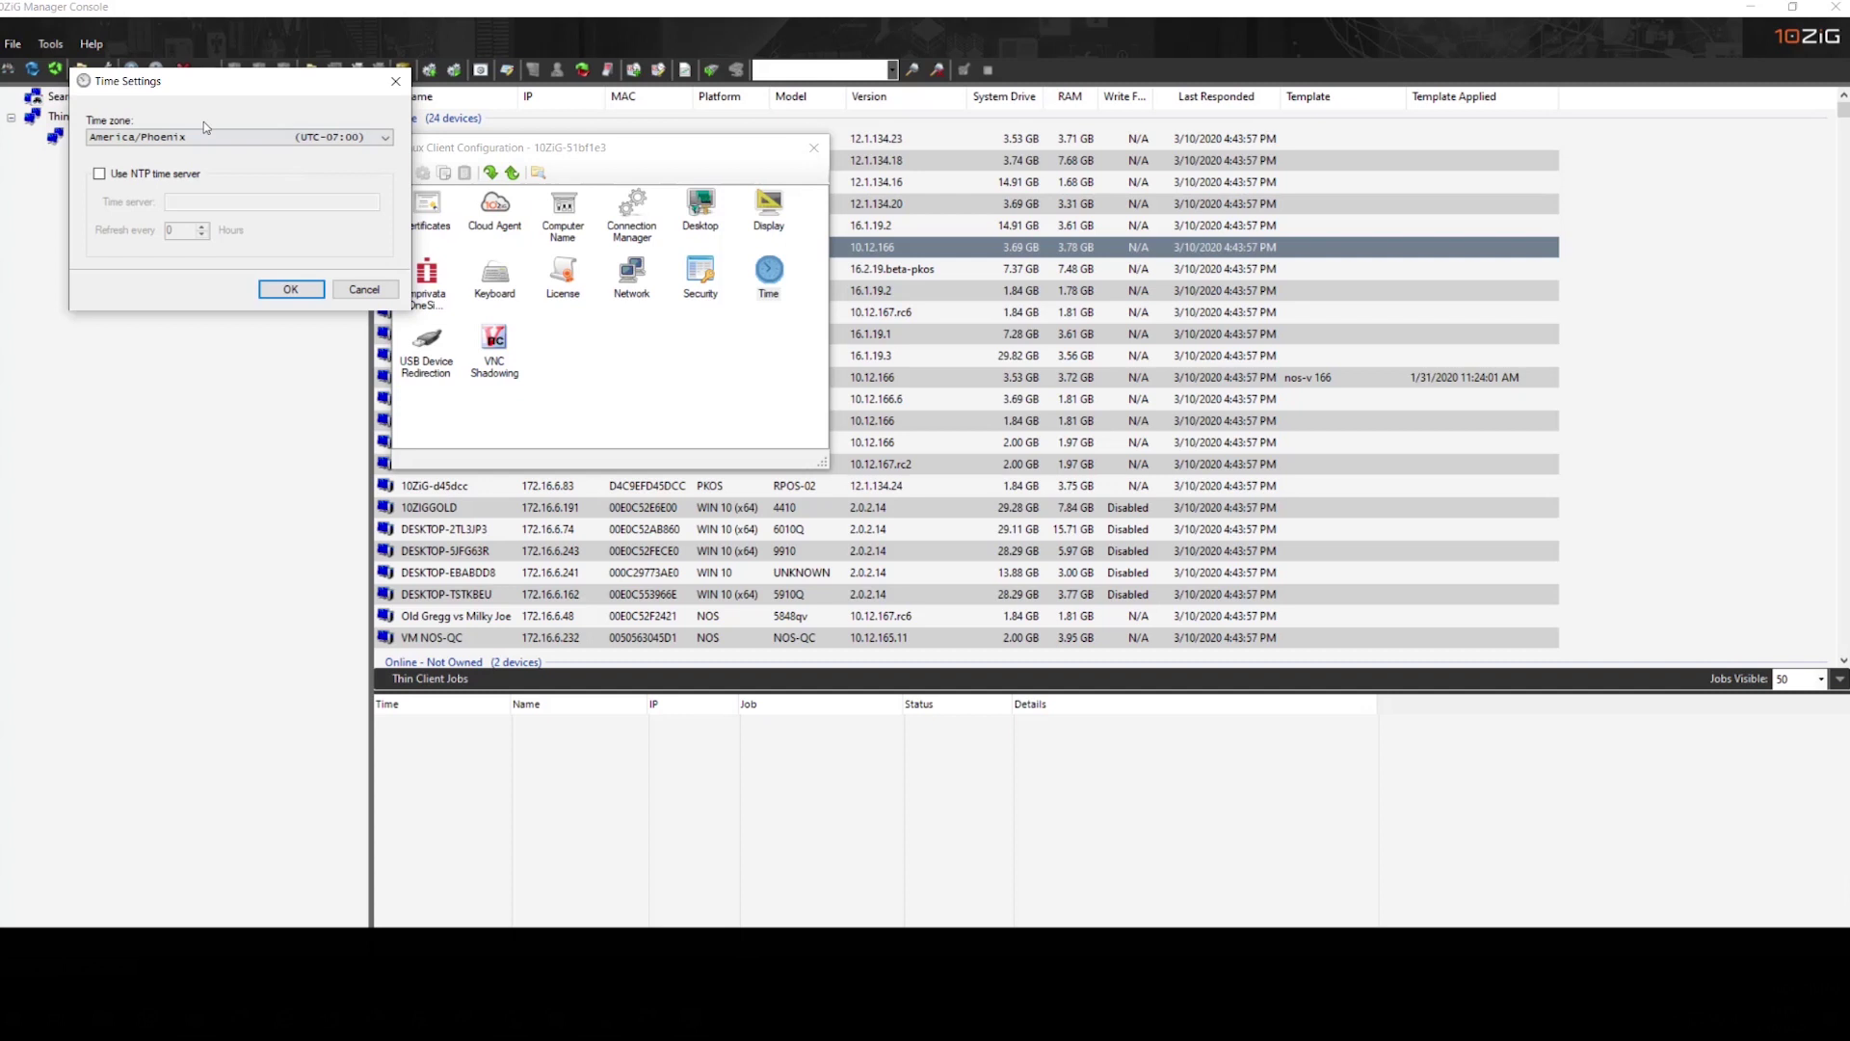
click(395, 81)
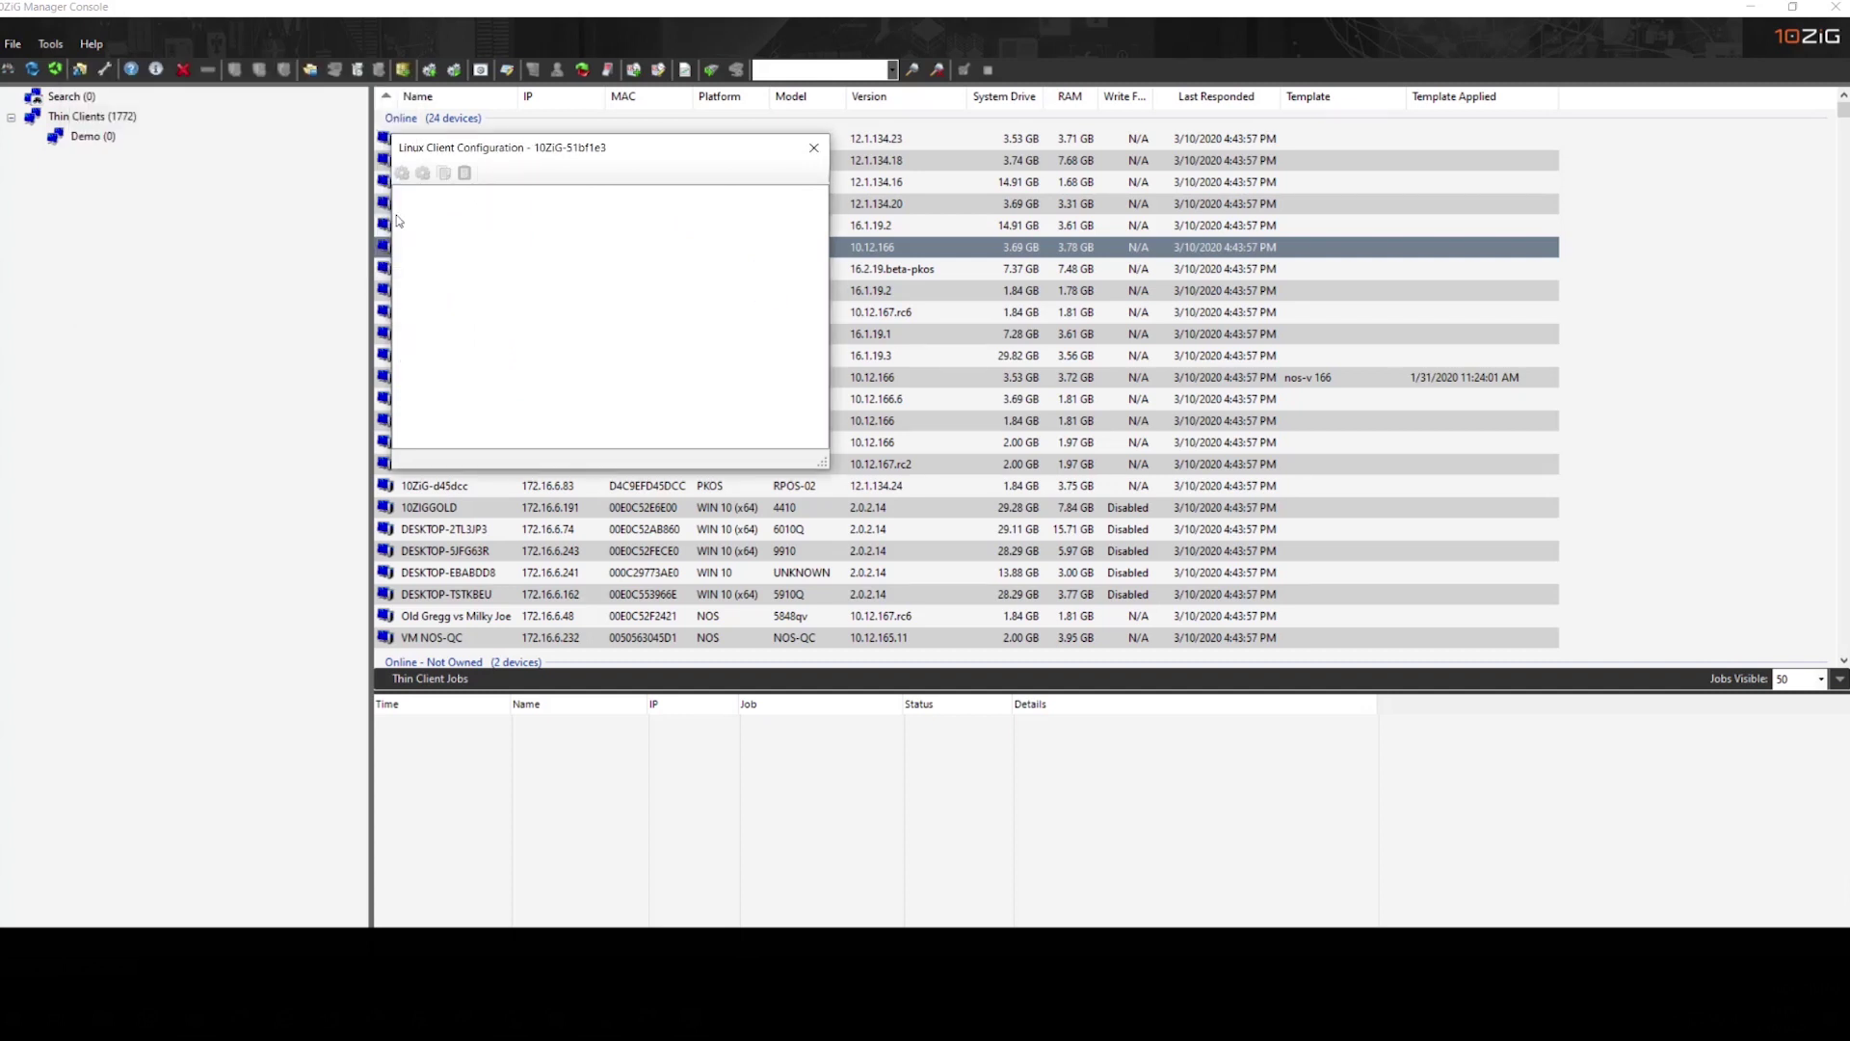
Close the device configuration window, declining to send the configuration.
click(815, 149)
click(1068, 572)
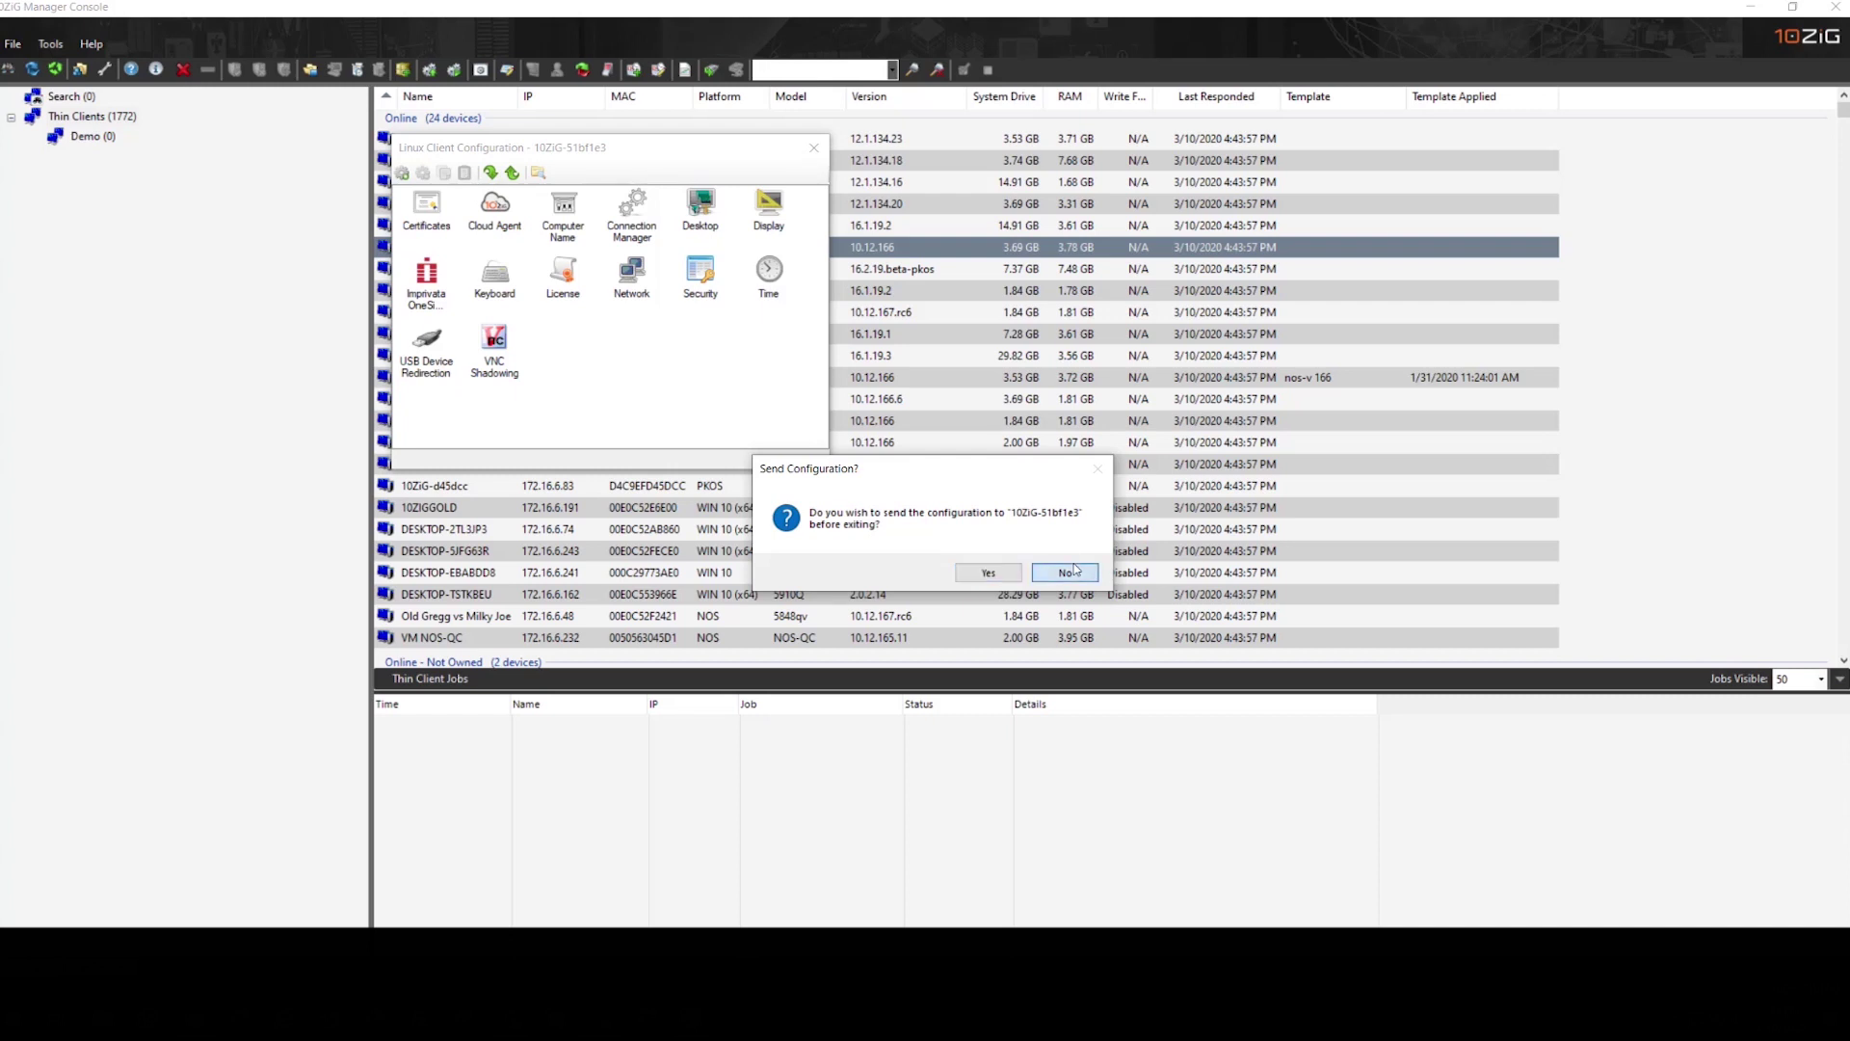
click(1064, 573)
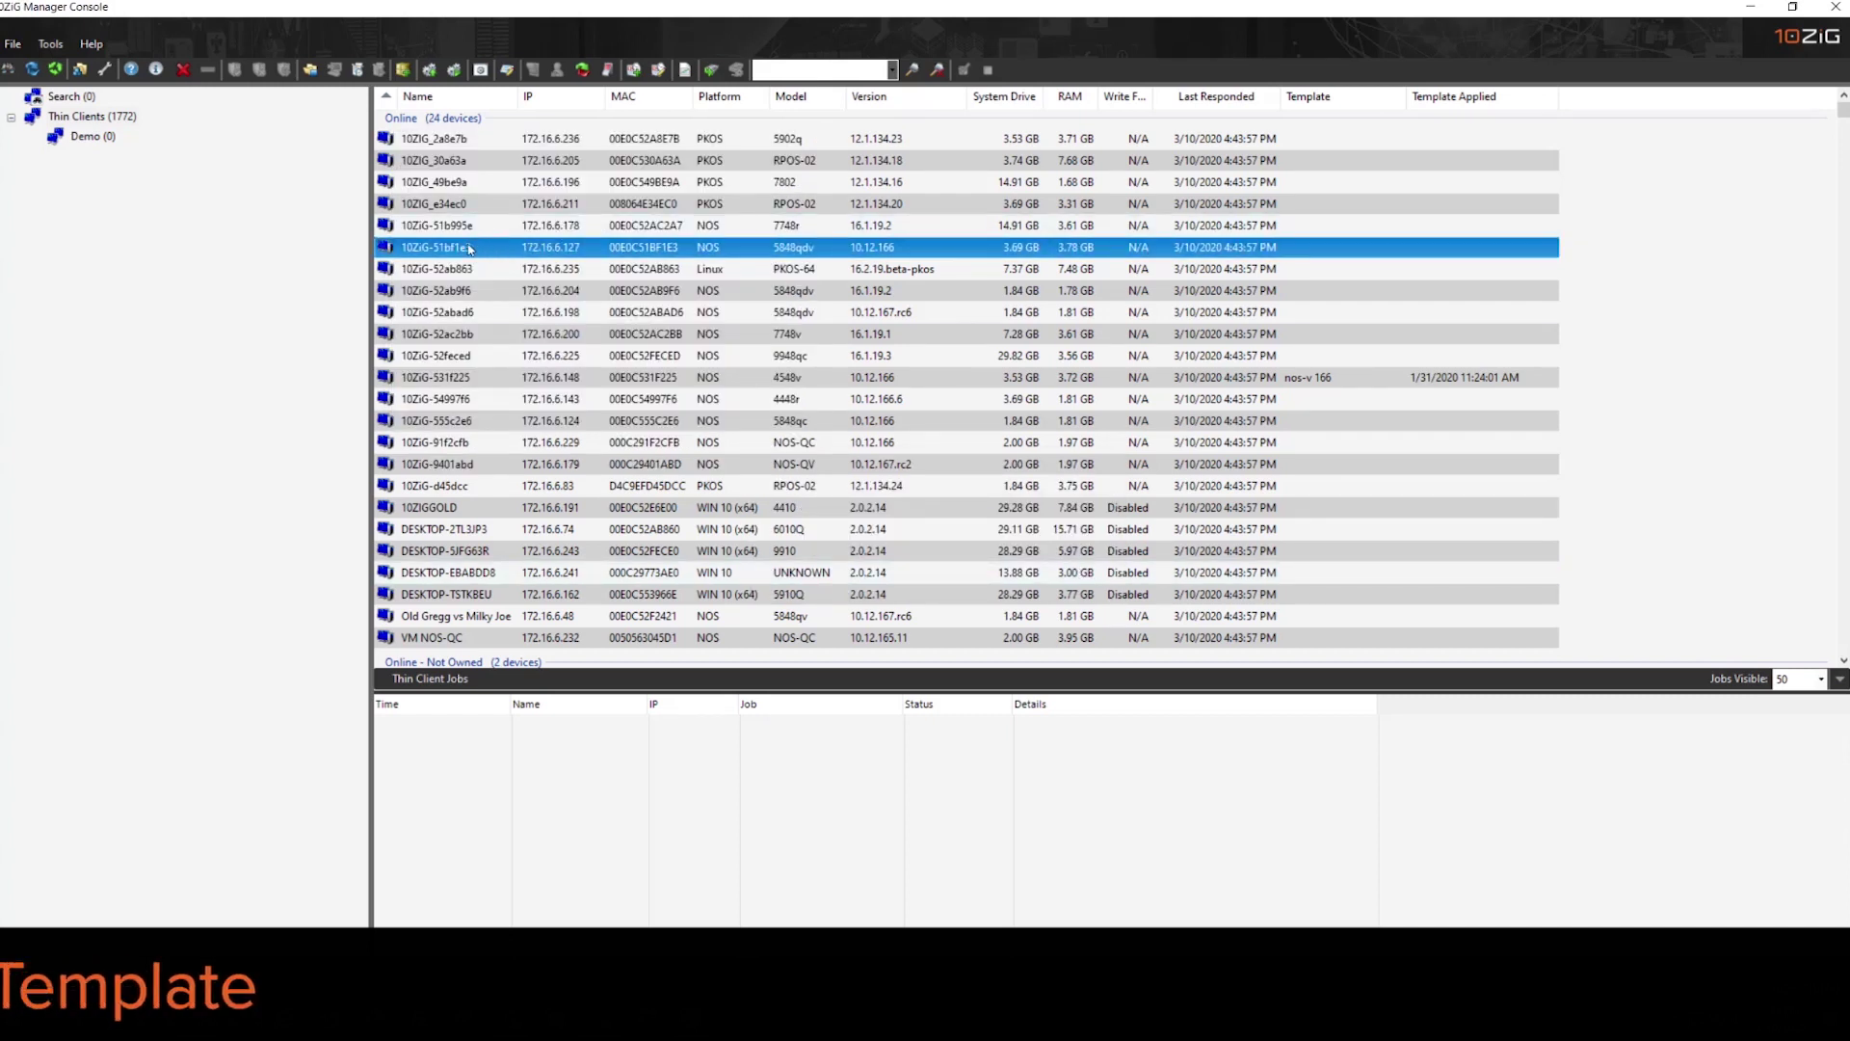
Start generating a configuration template from device 10ZiG-51bf1e3 and acknowledge the note.
right_click(558, 248)
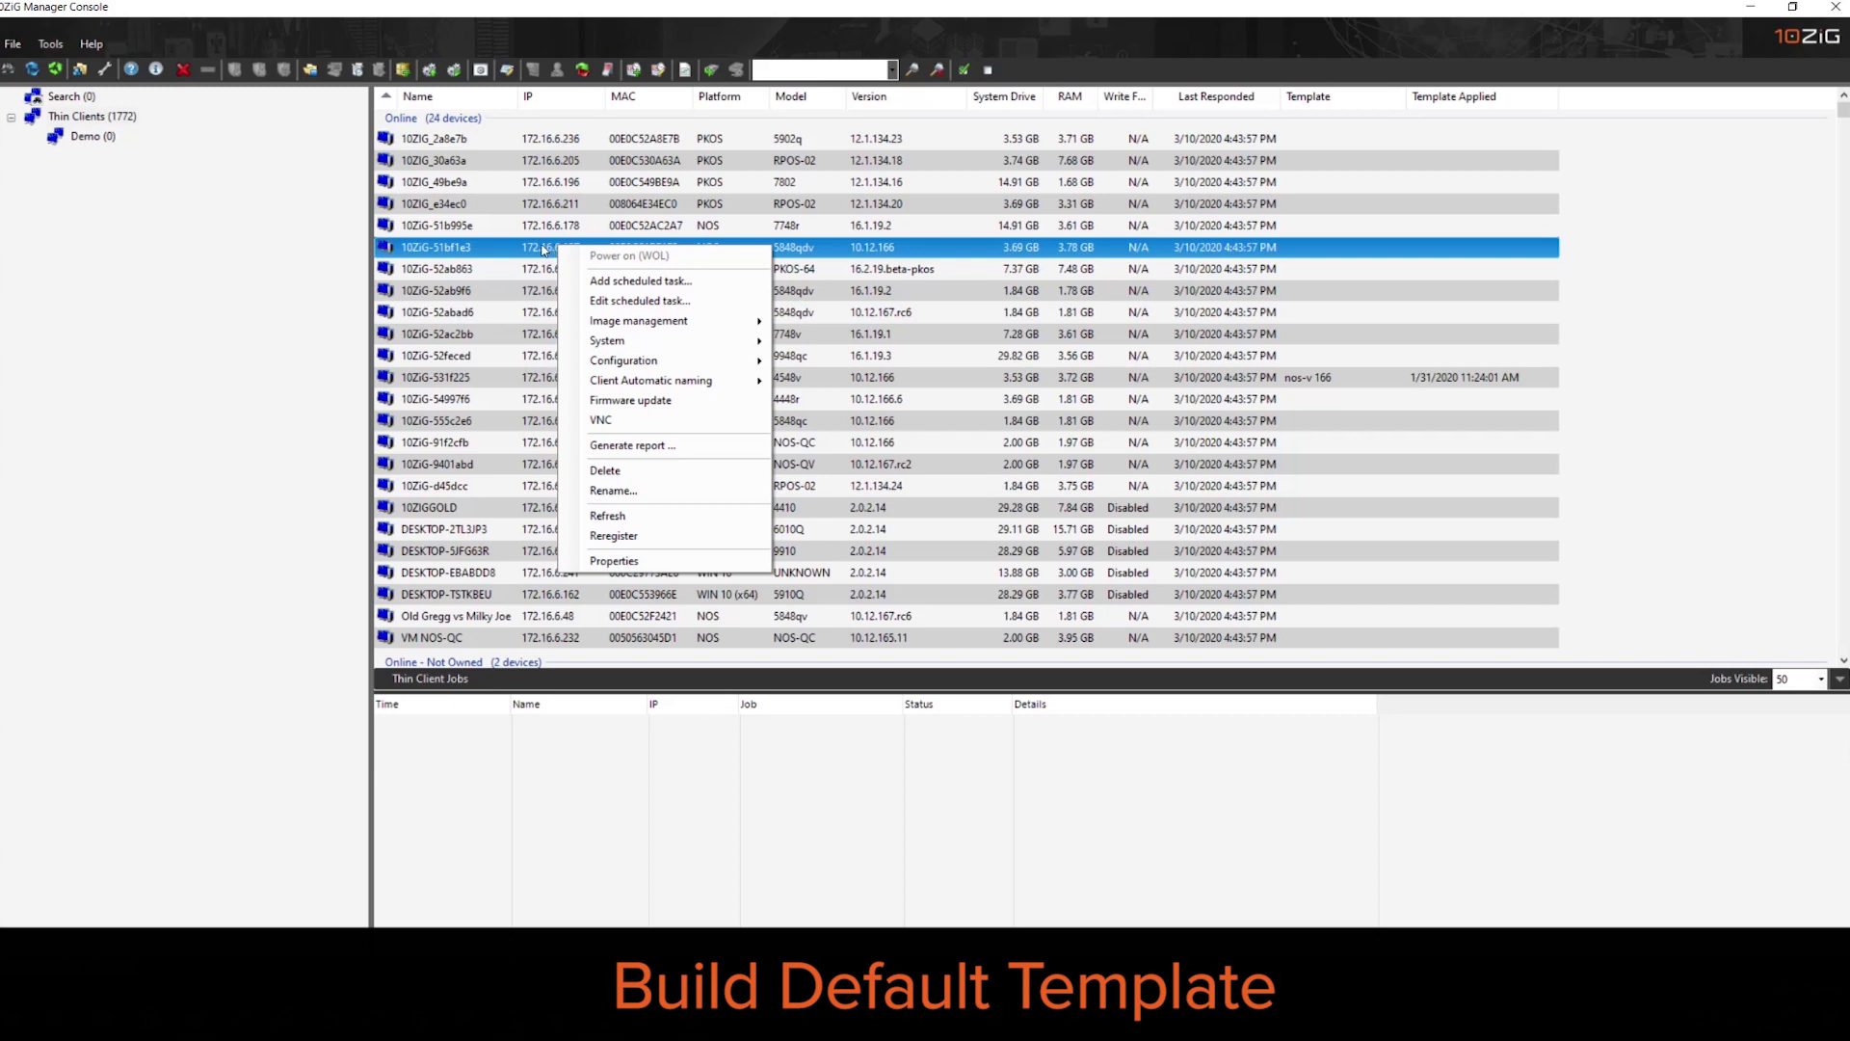
mouse_move(645, 365)
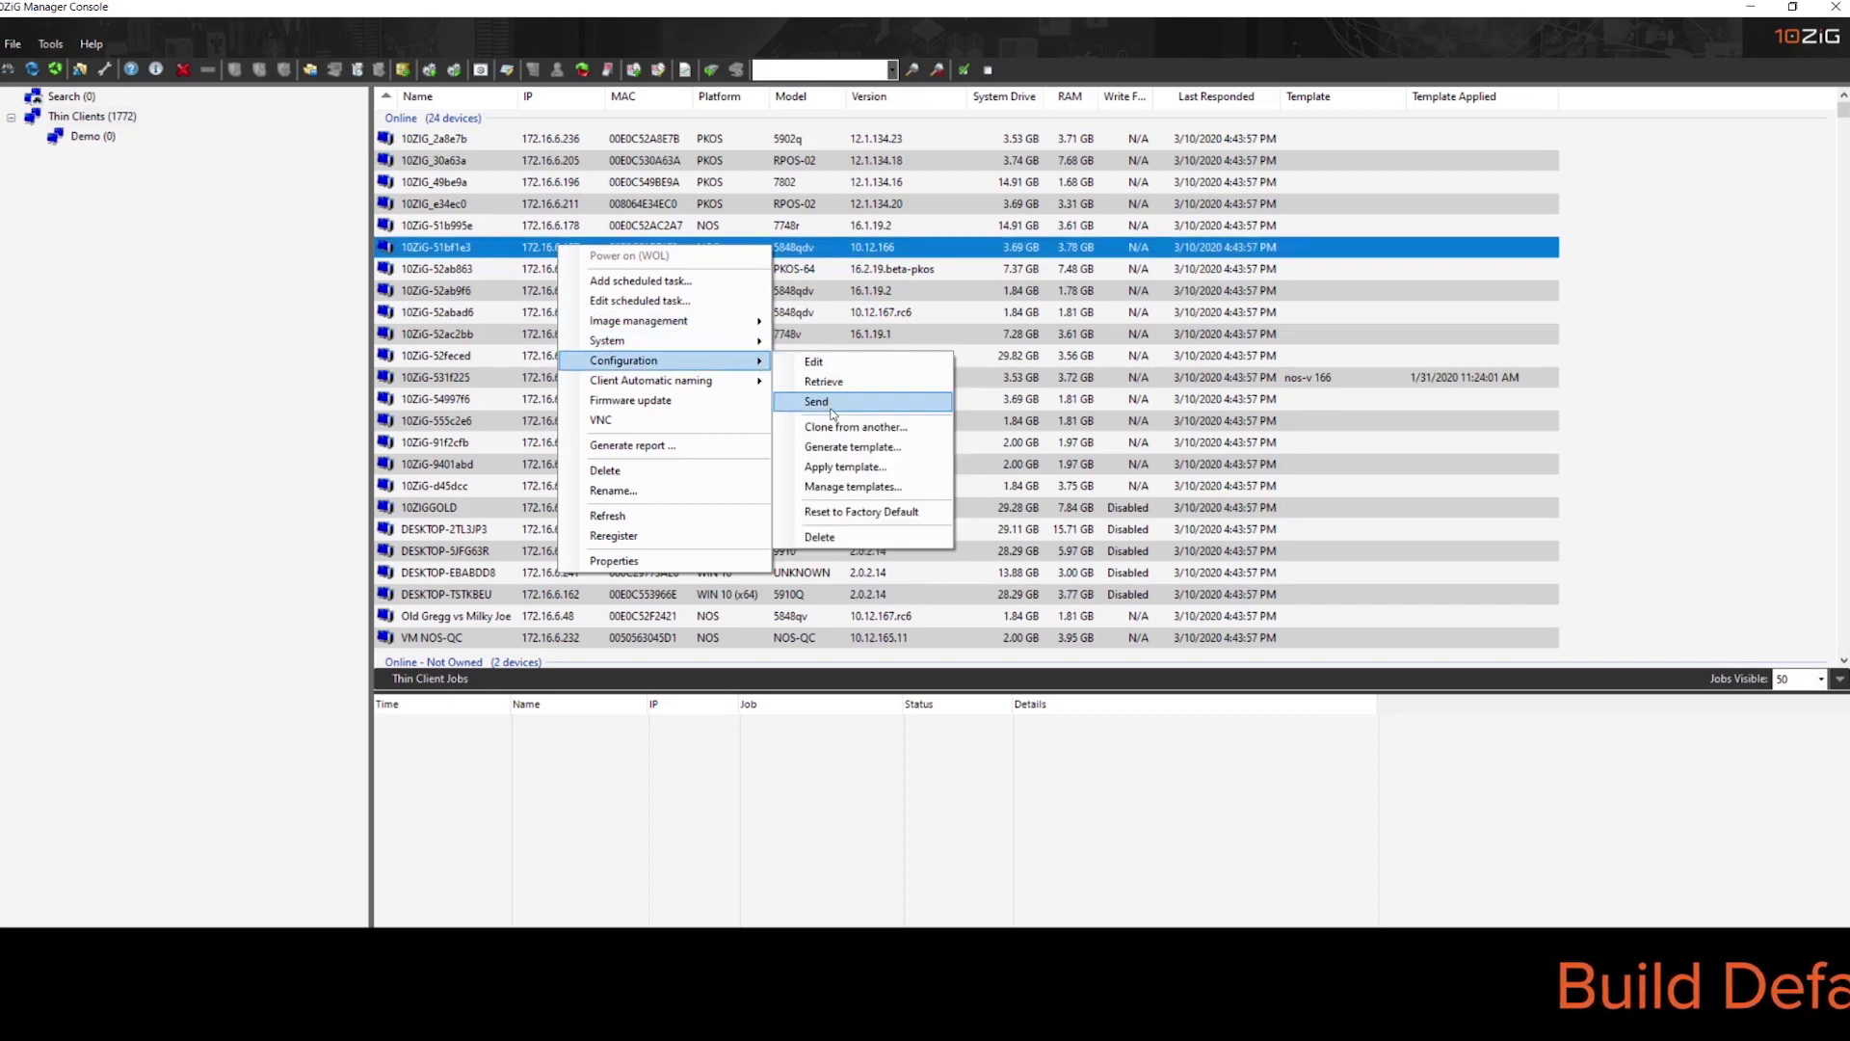
click(852, 449)
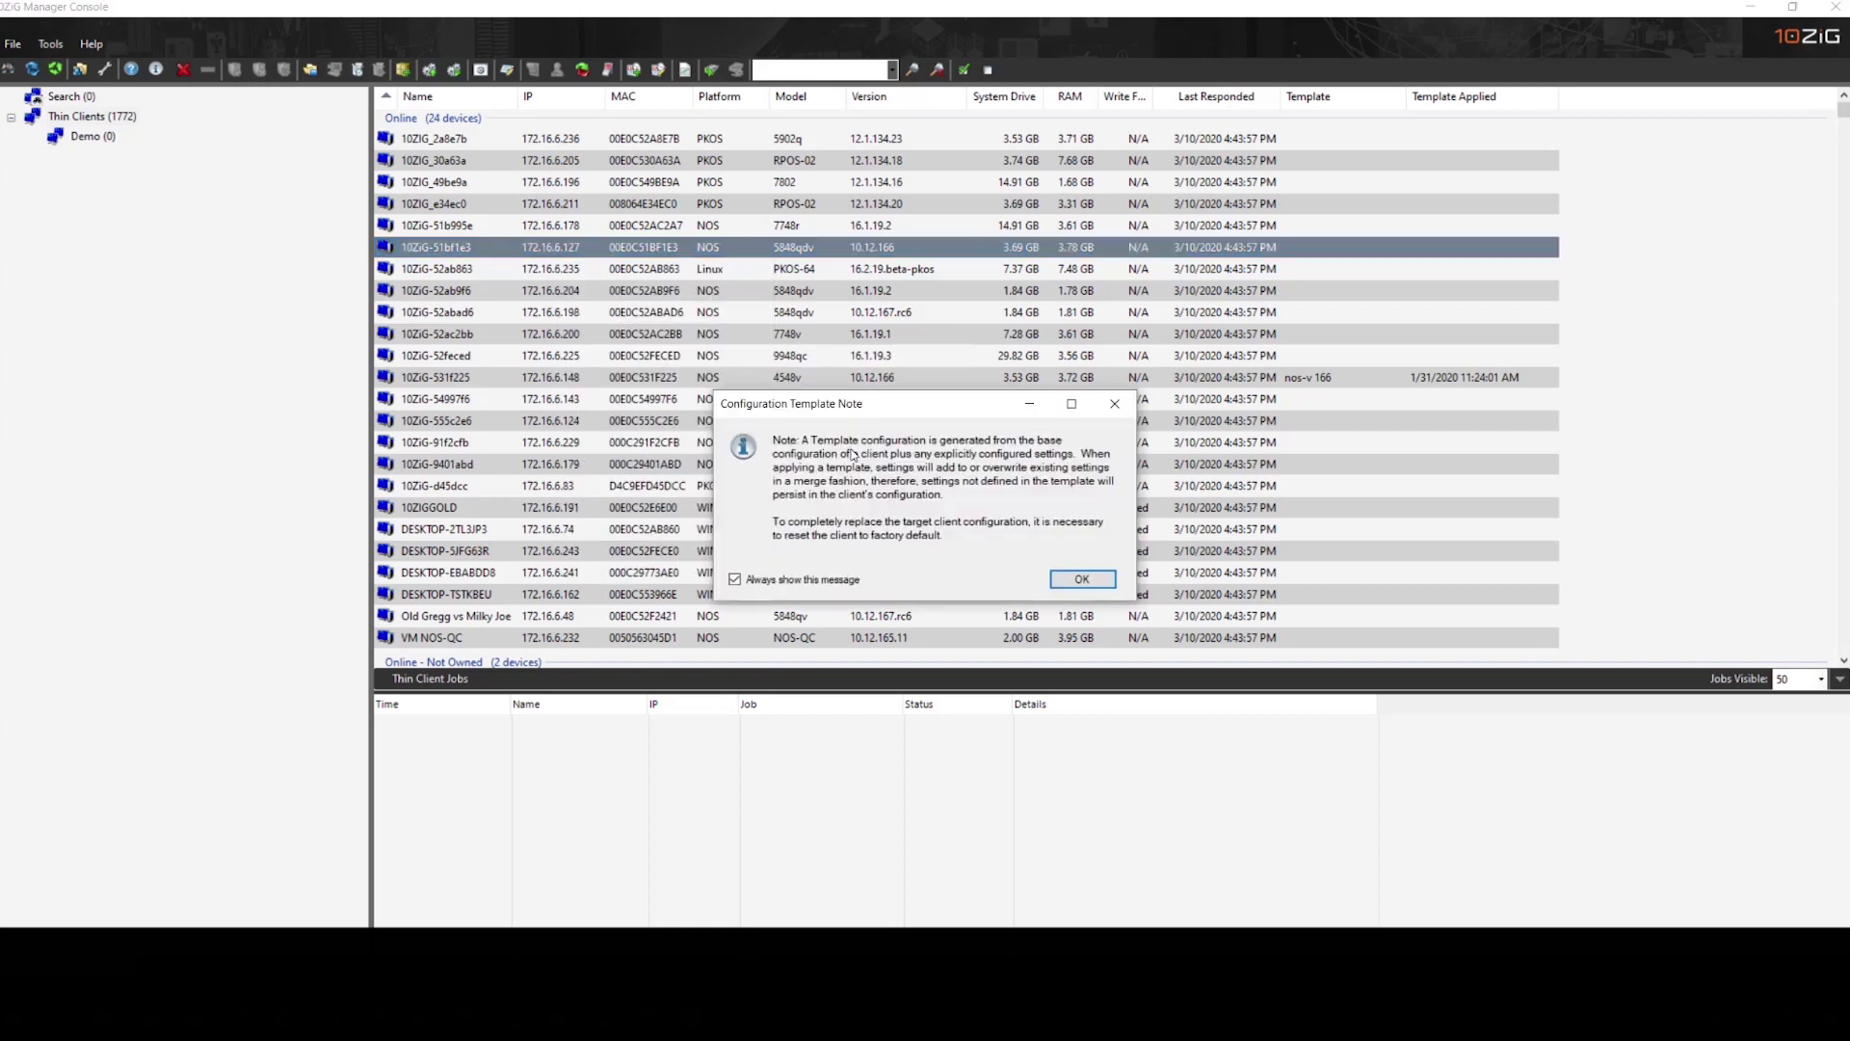
click(1077, 576)
Name the template 'Demo3' and retrieve the device's current configuration first.
click(984, 618)
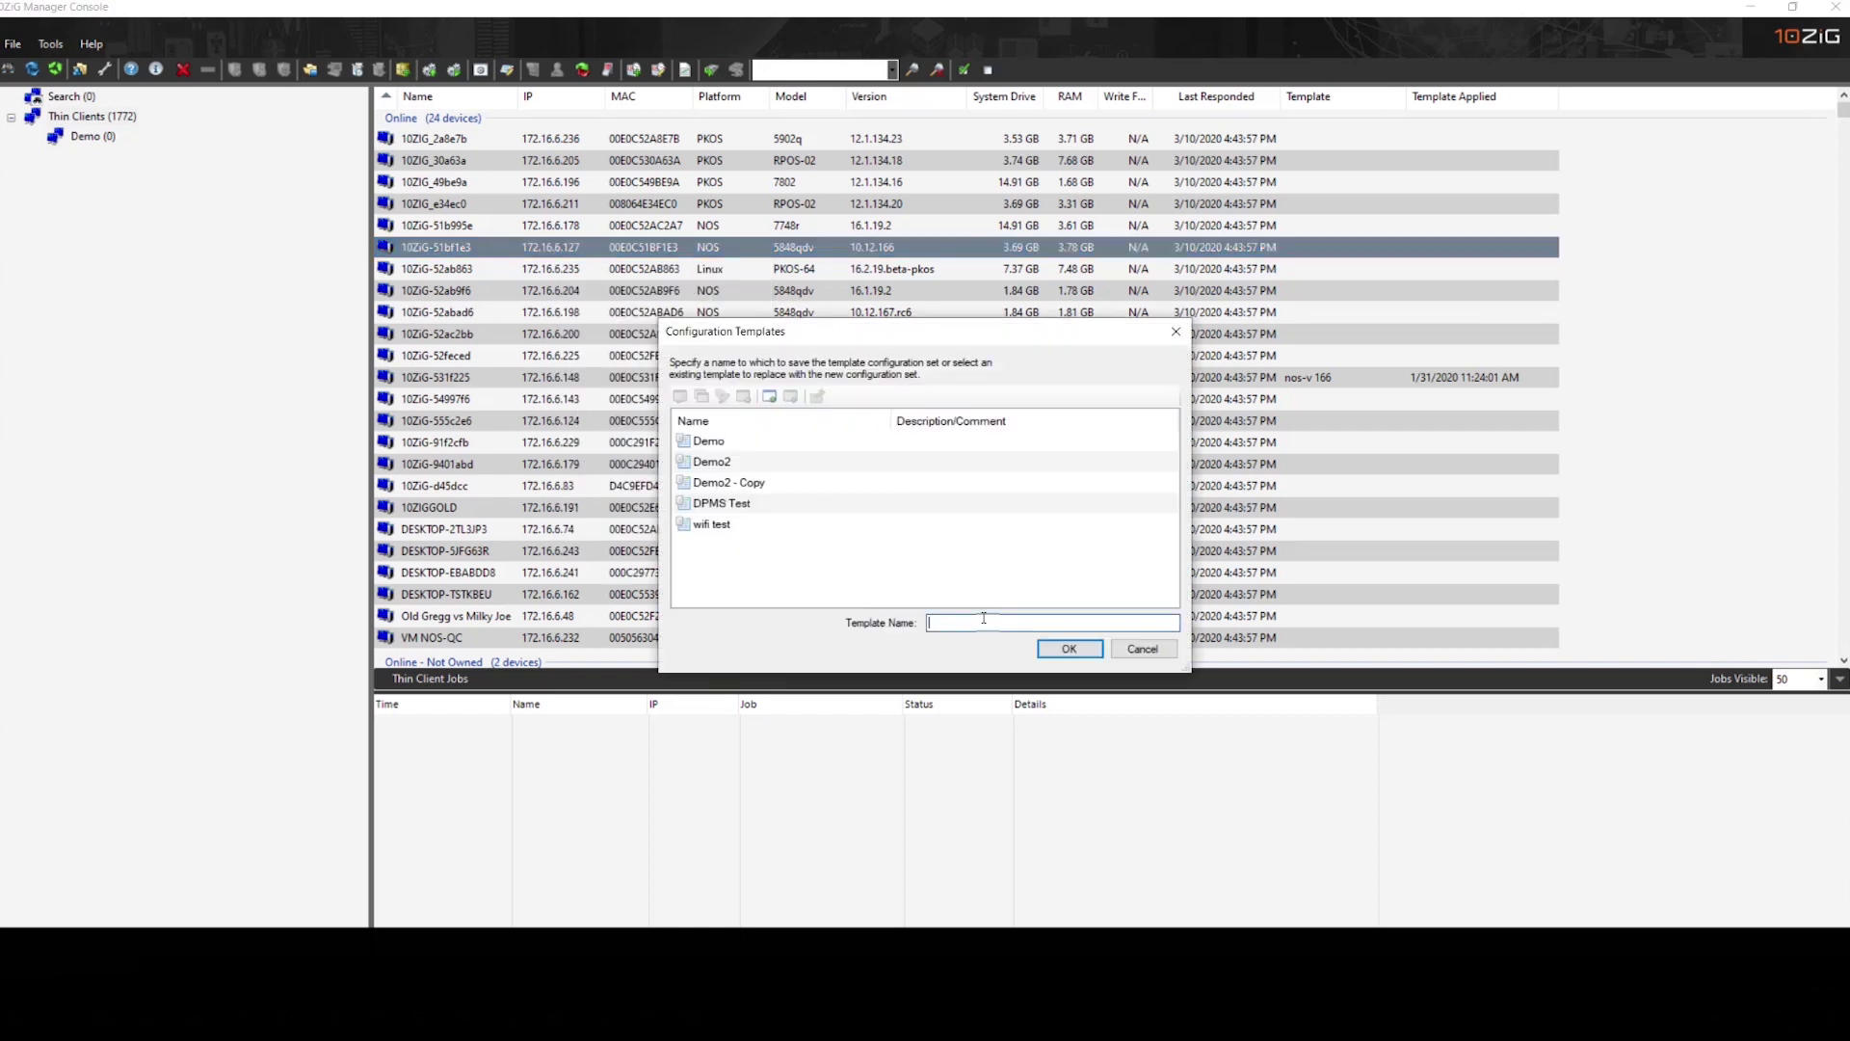
text(Demo)
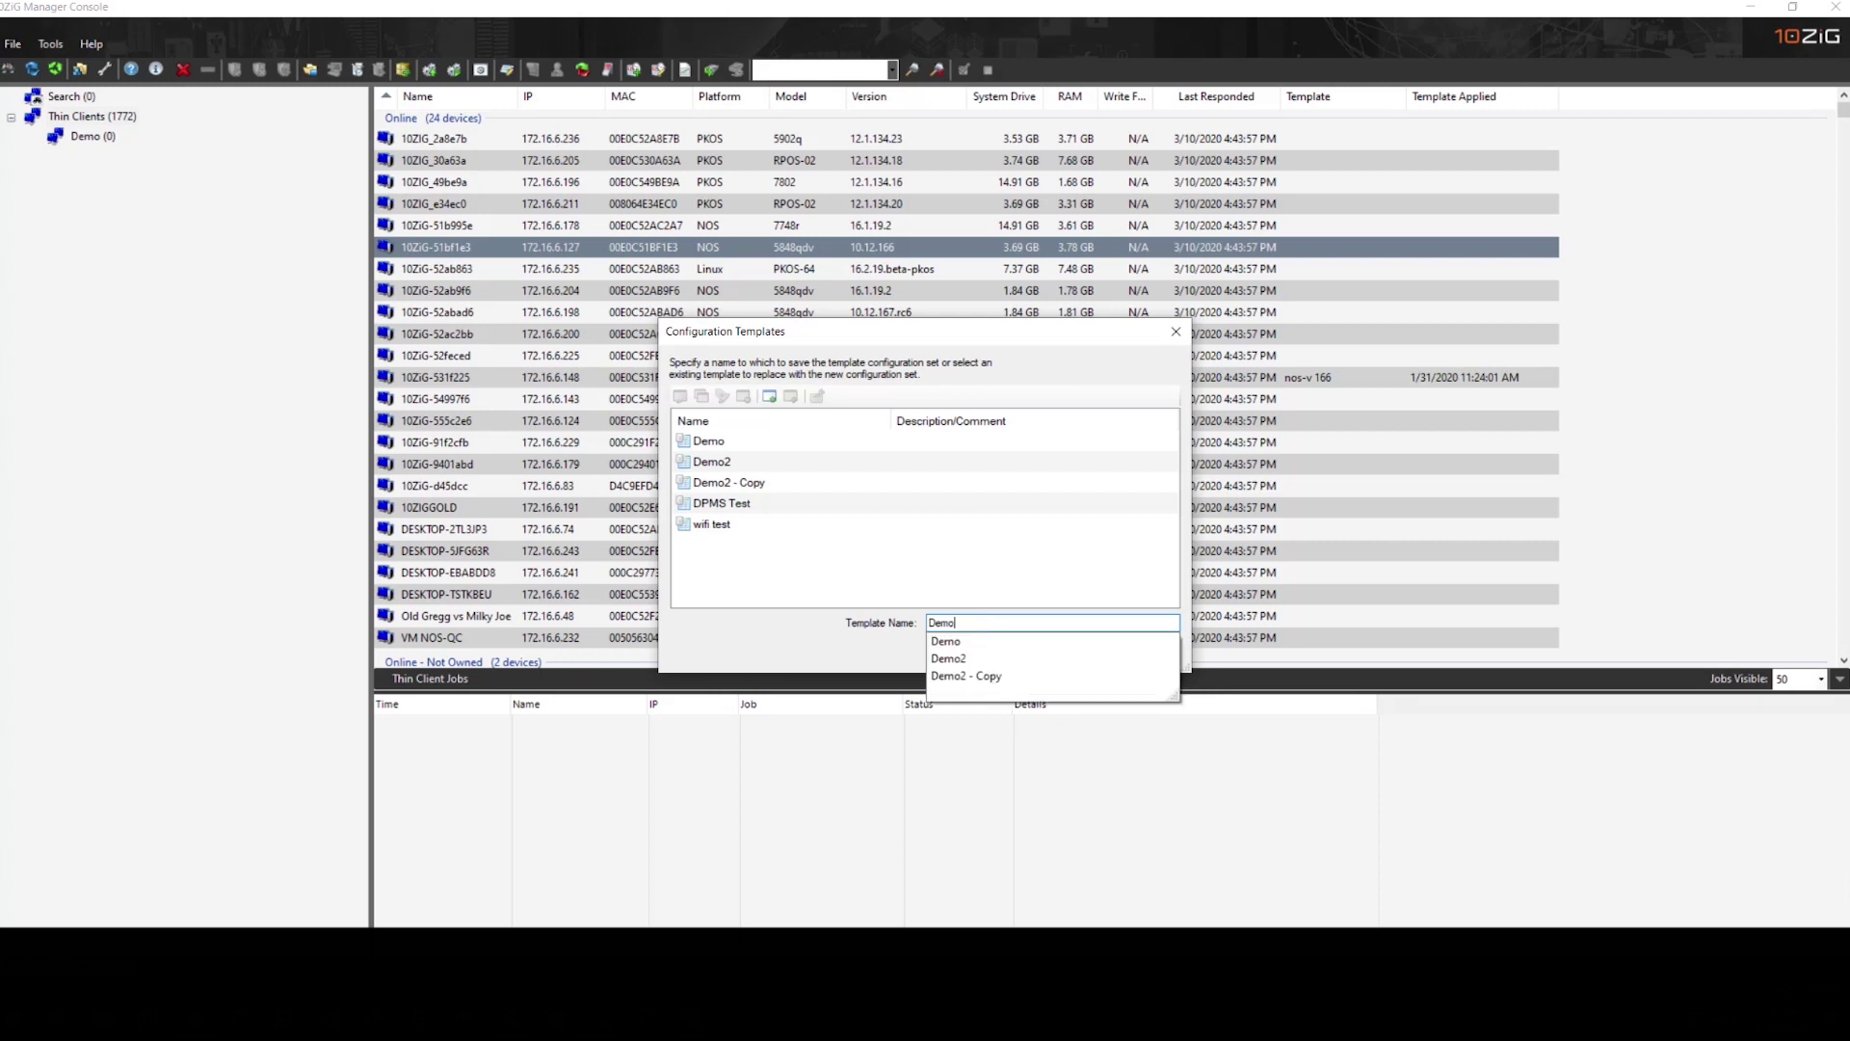
text(3)
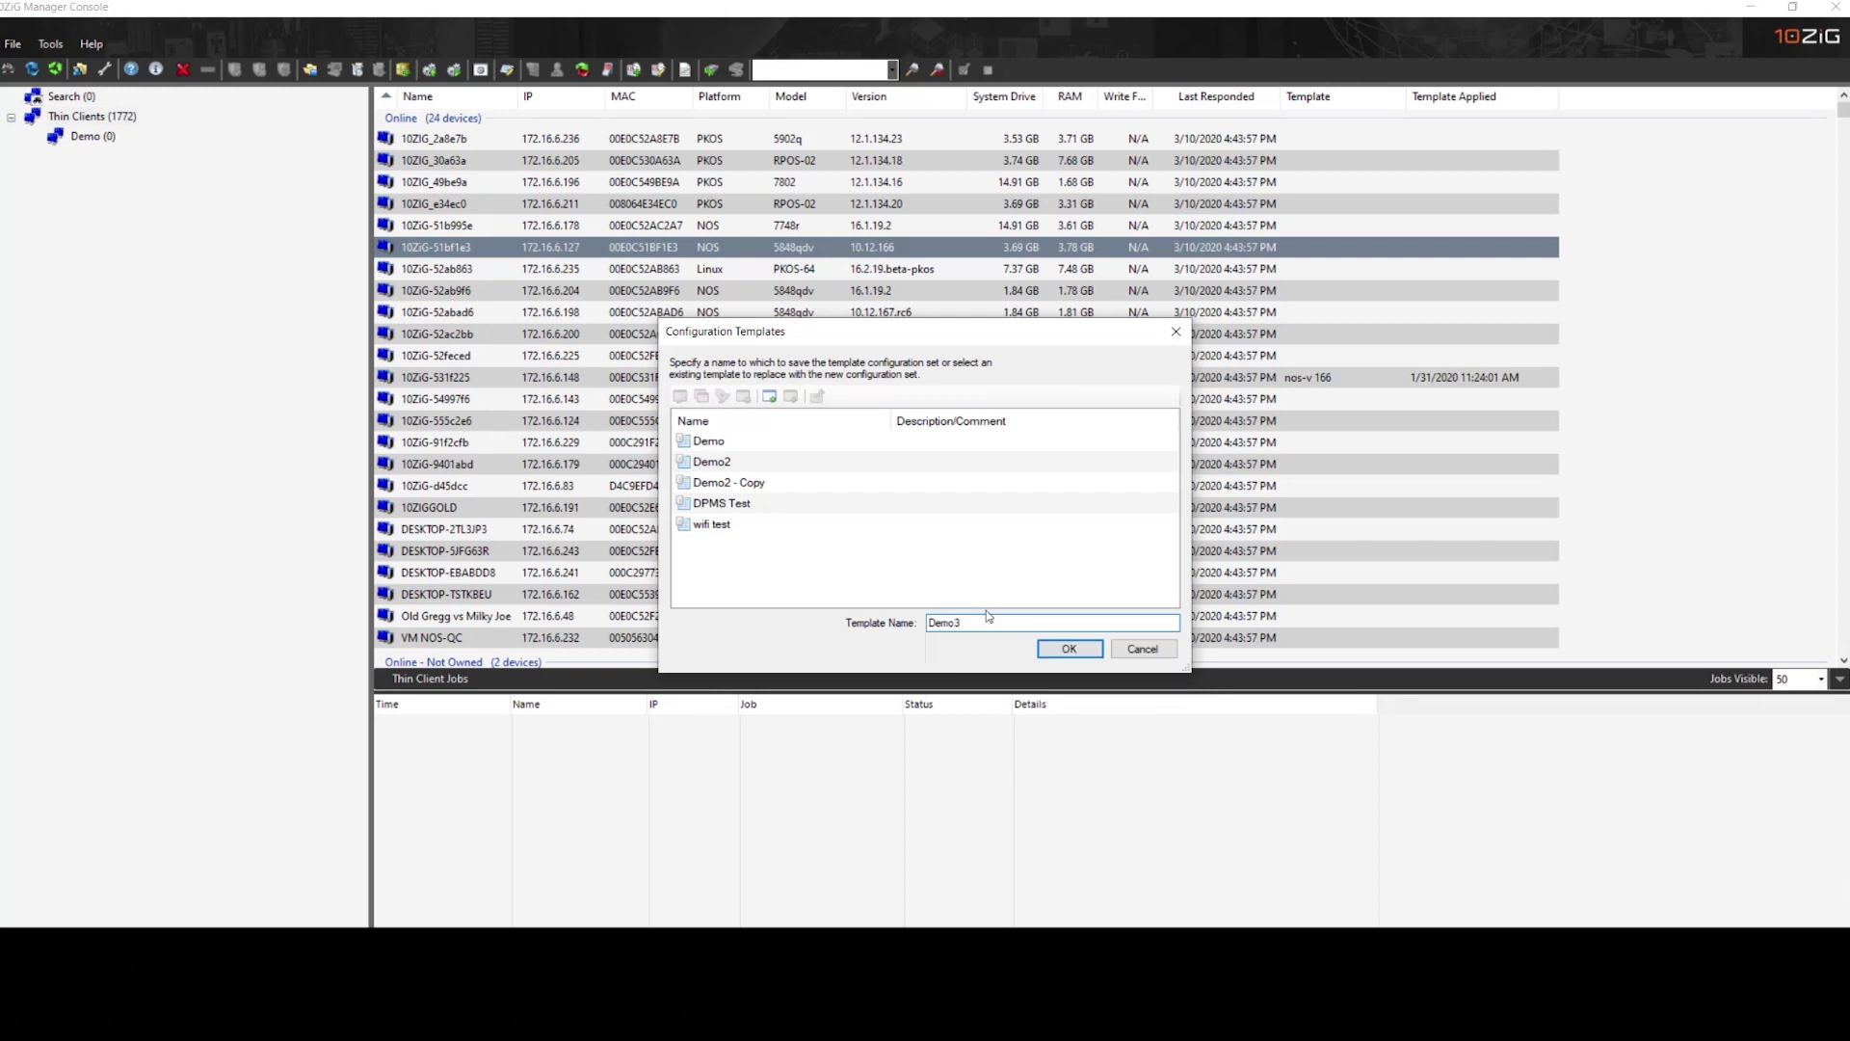
click(1058, 651)
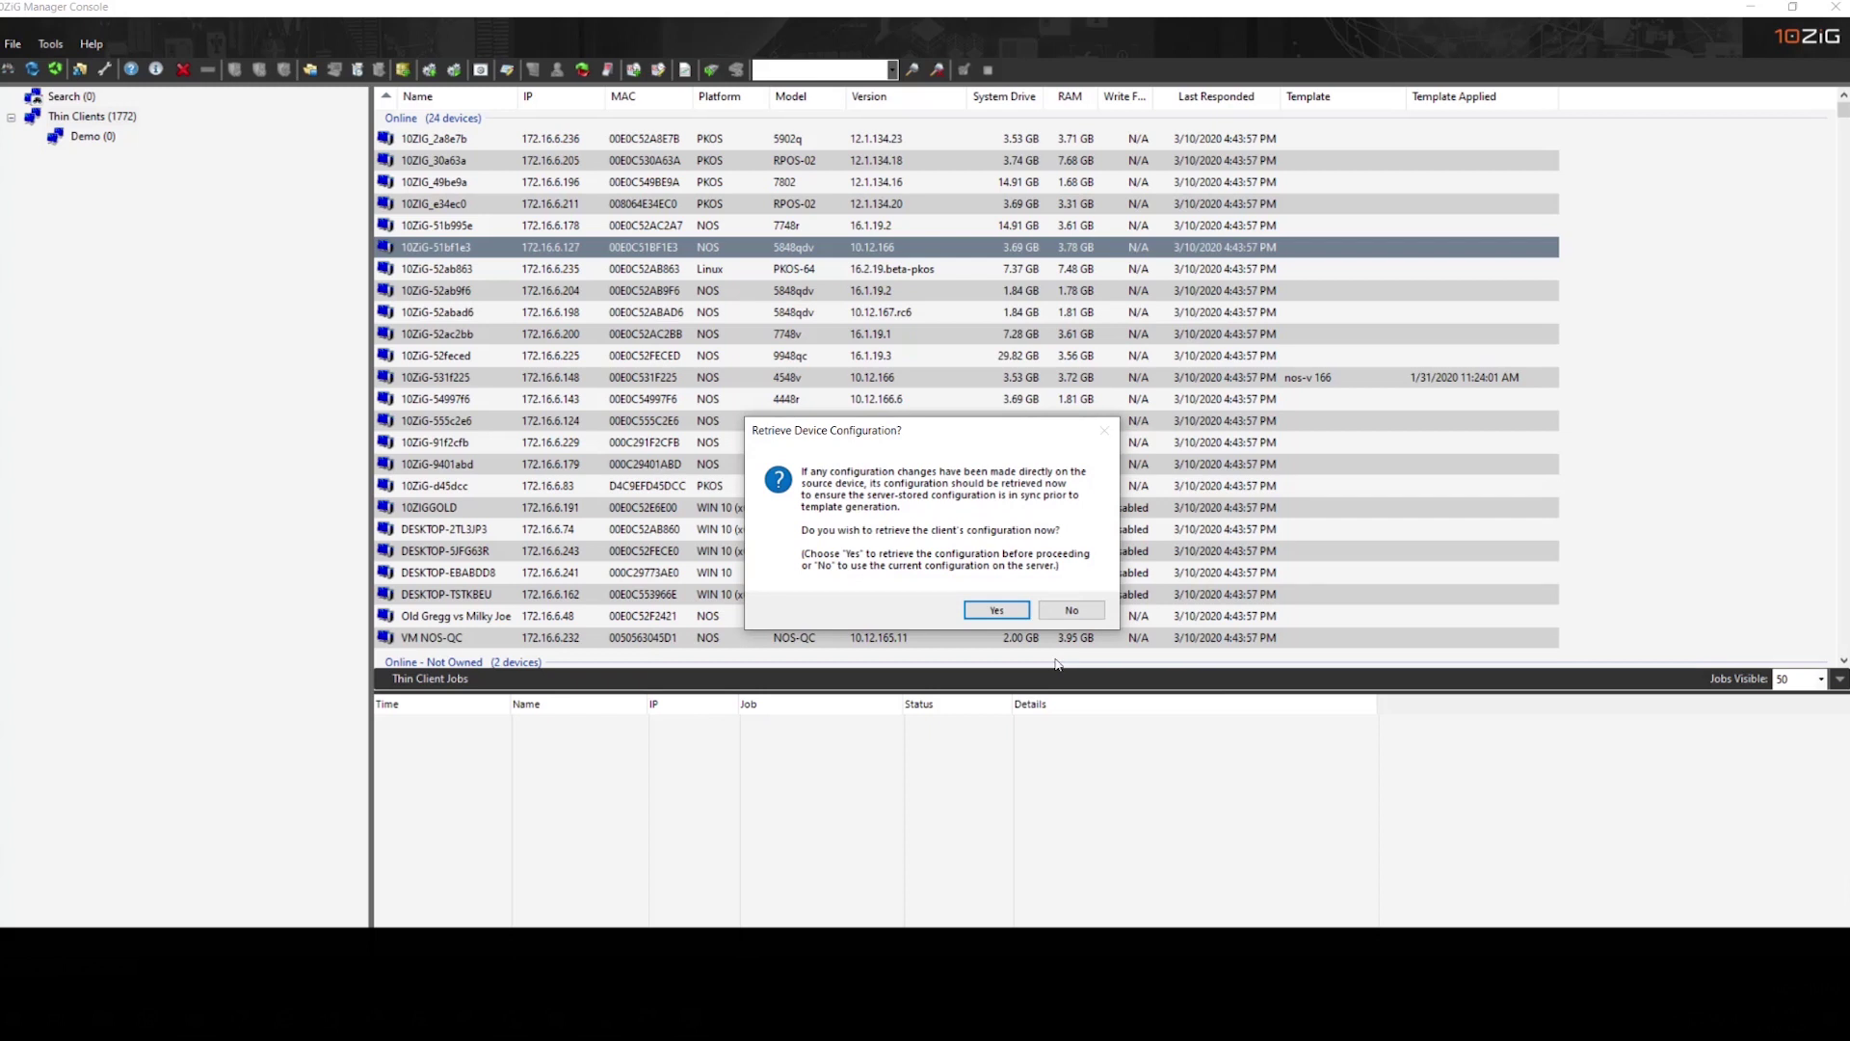
click(996, 611)
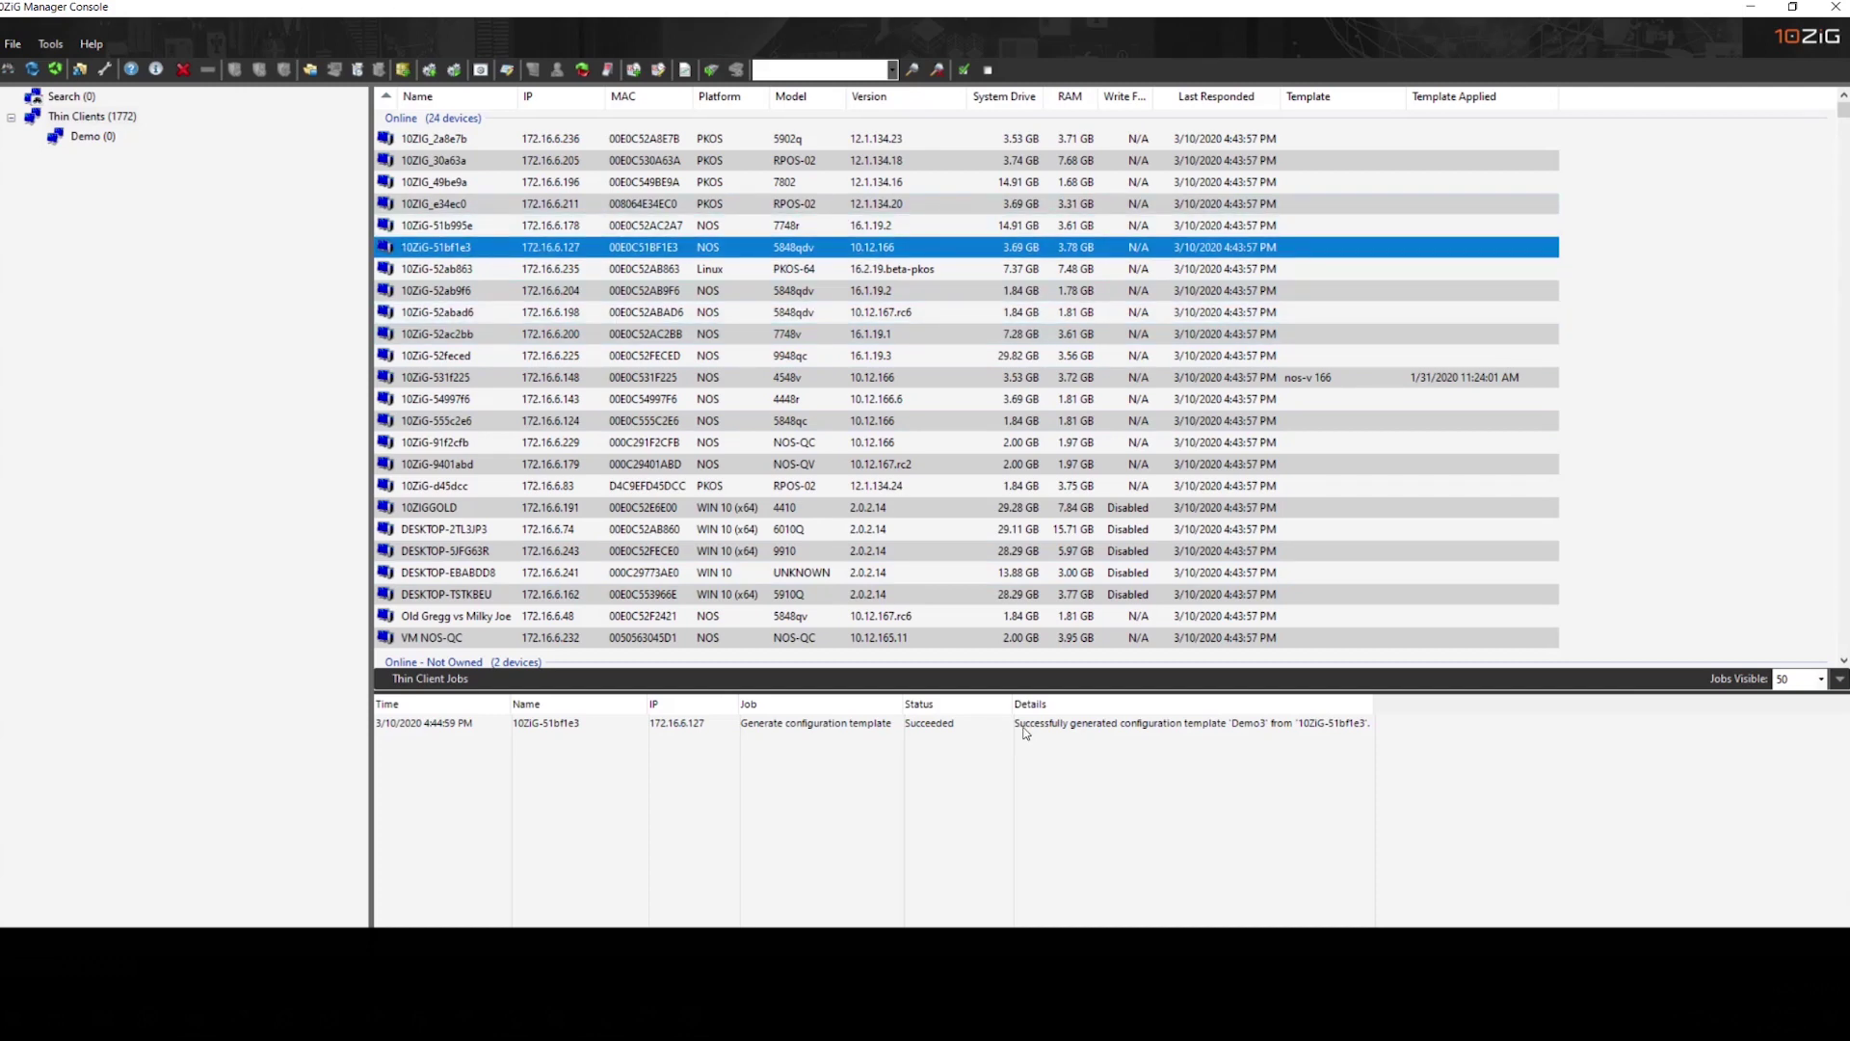
right_click(91, 119)
key(Escape)
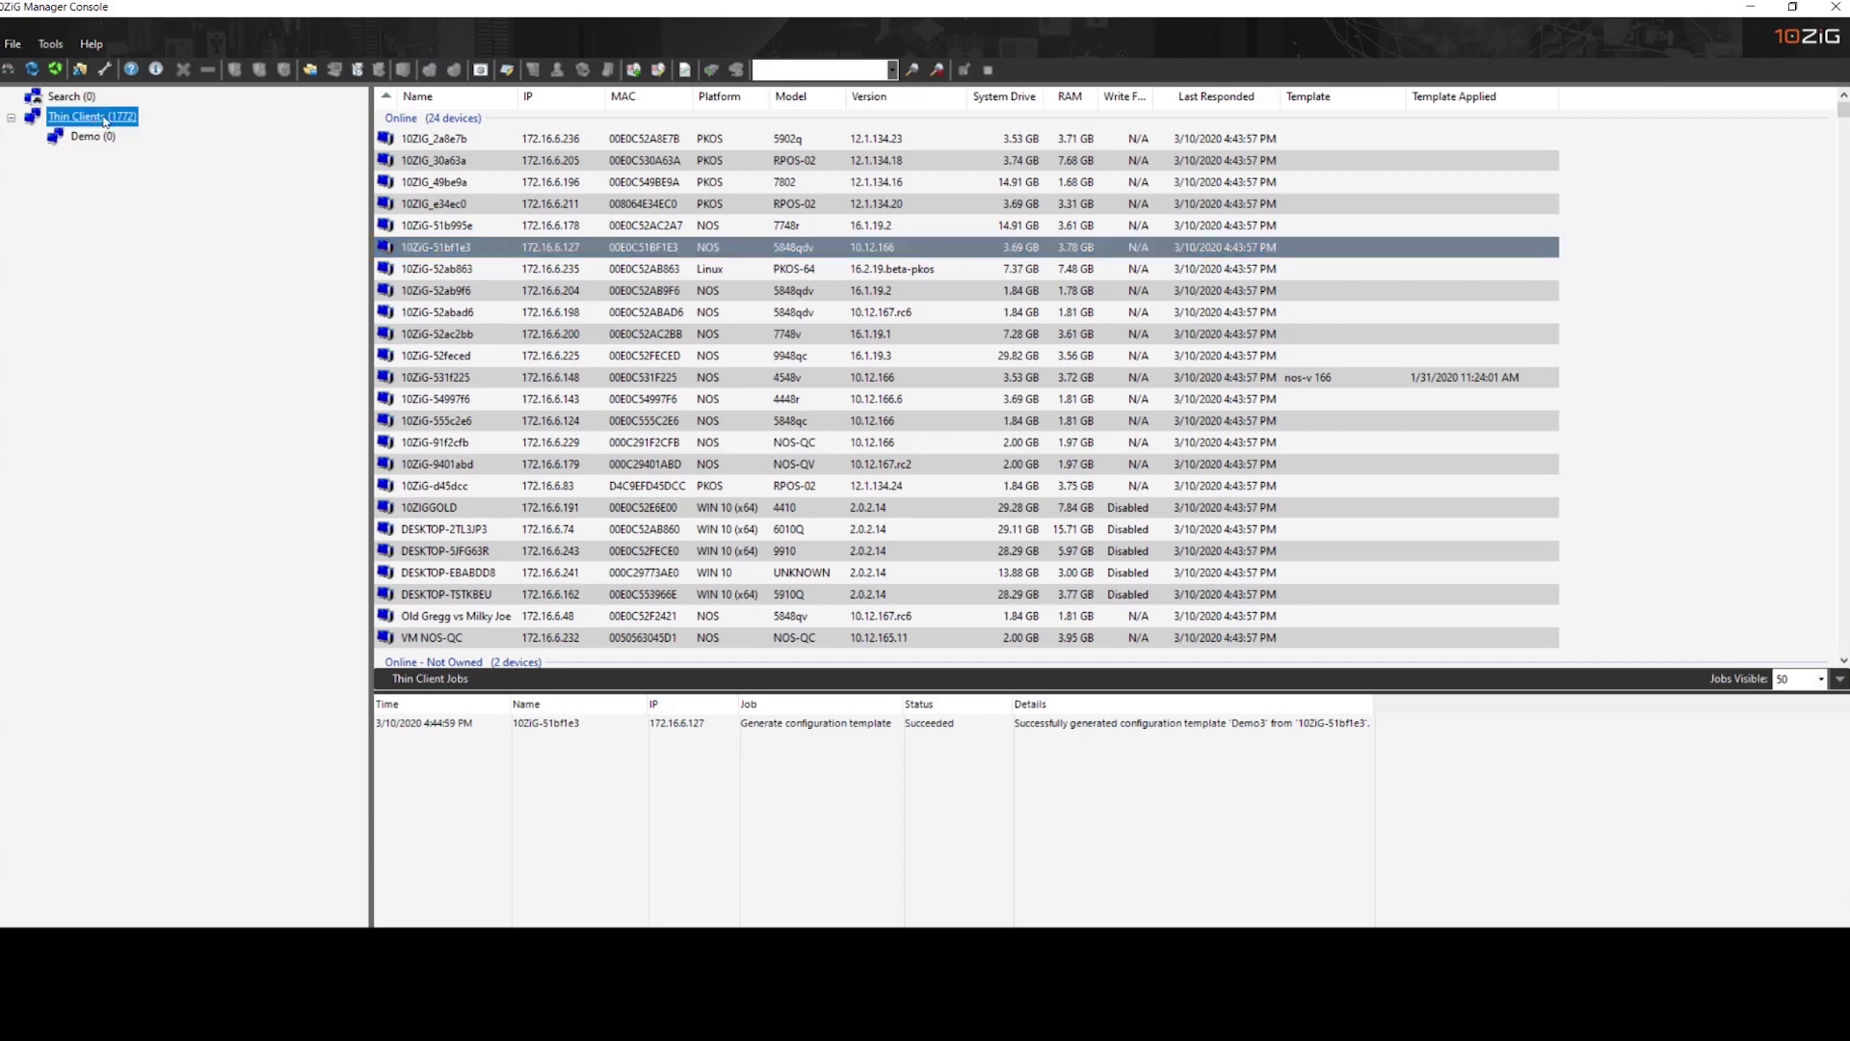
right_click(472, 203)
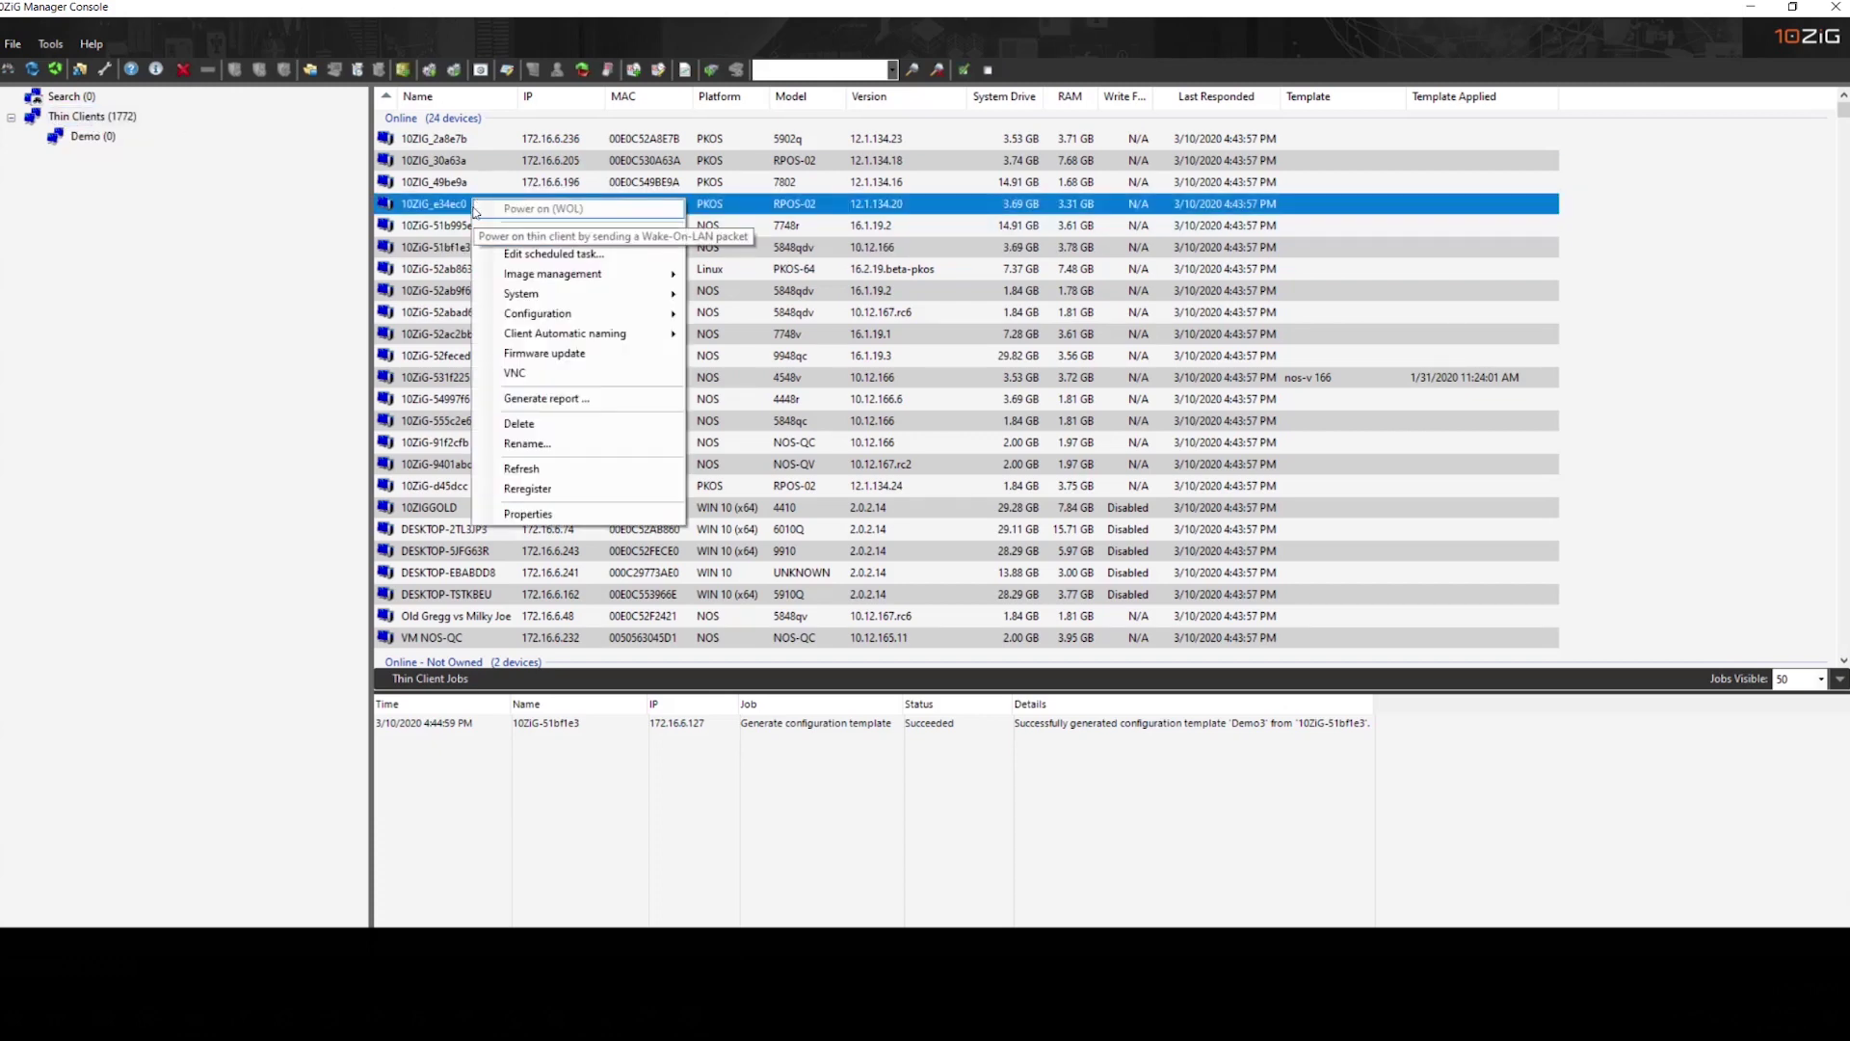
right_click(427, 311)
mouse_move(551, 430)
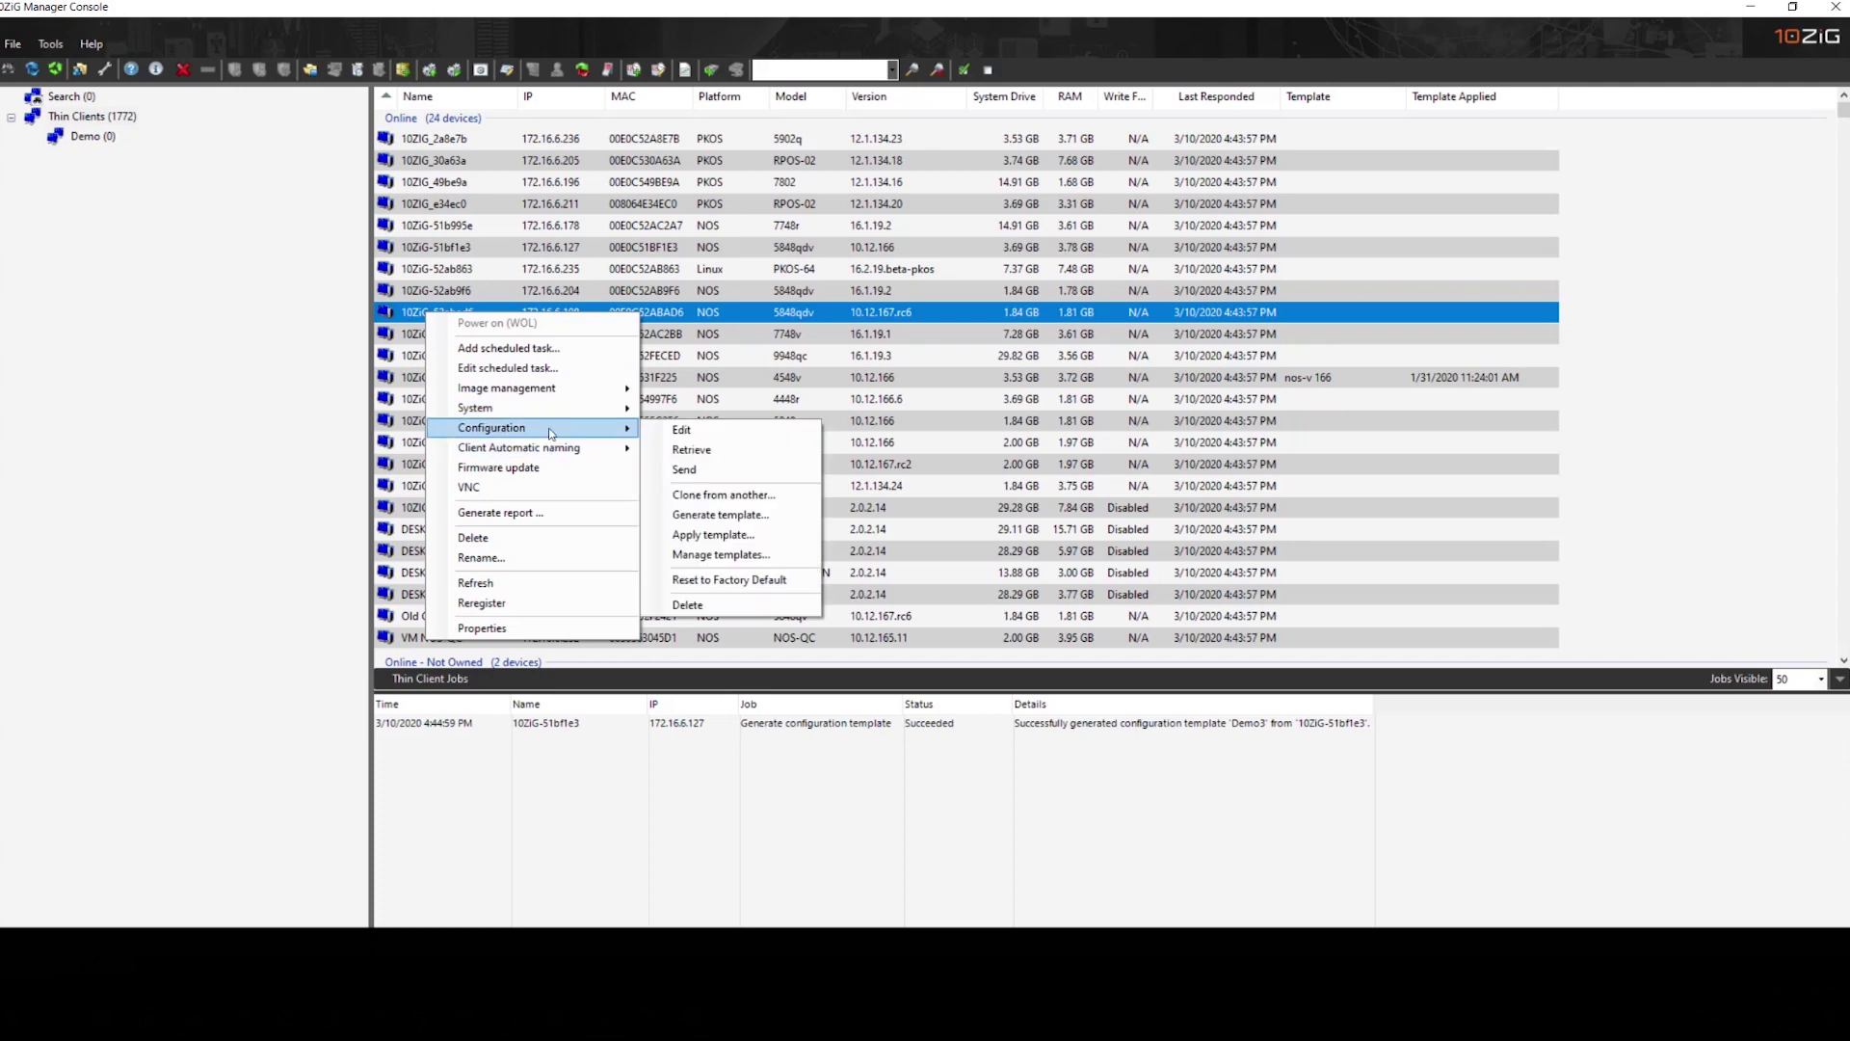
click(815, 535)
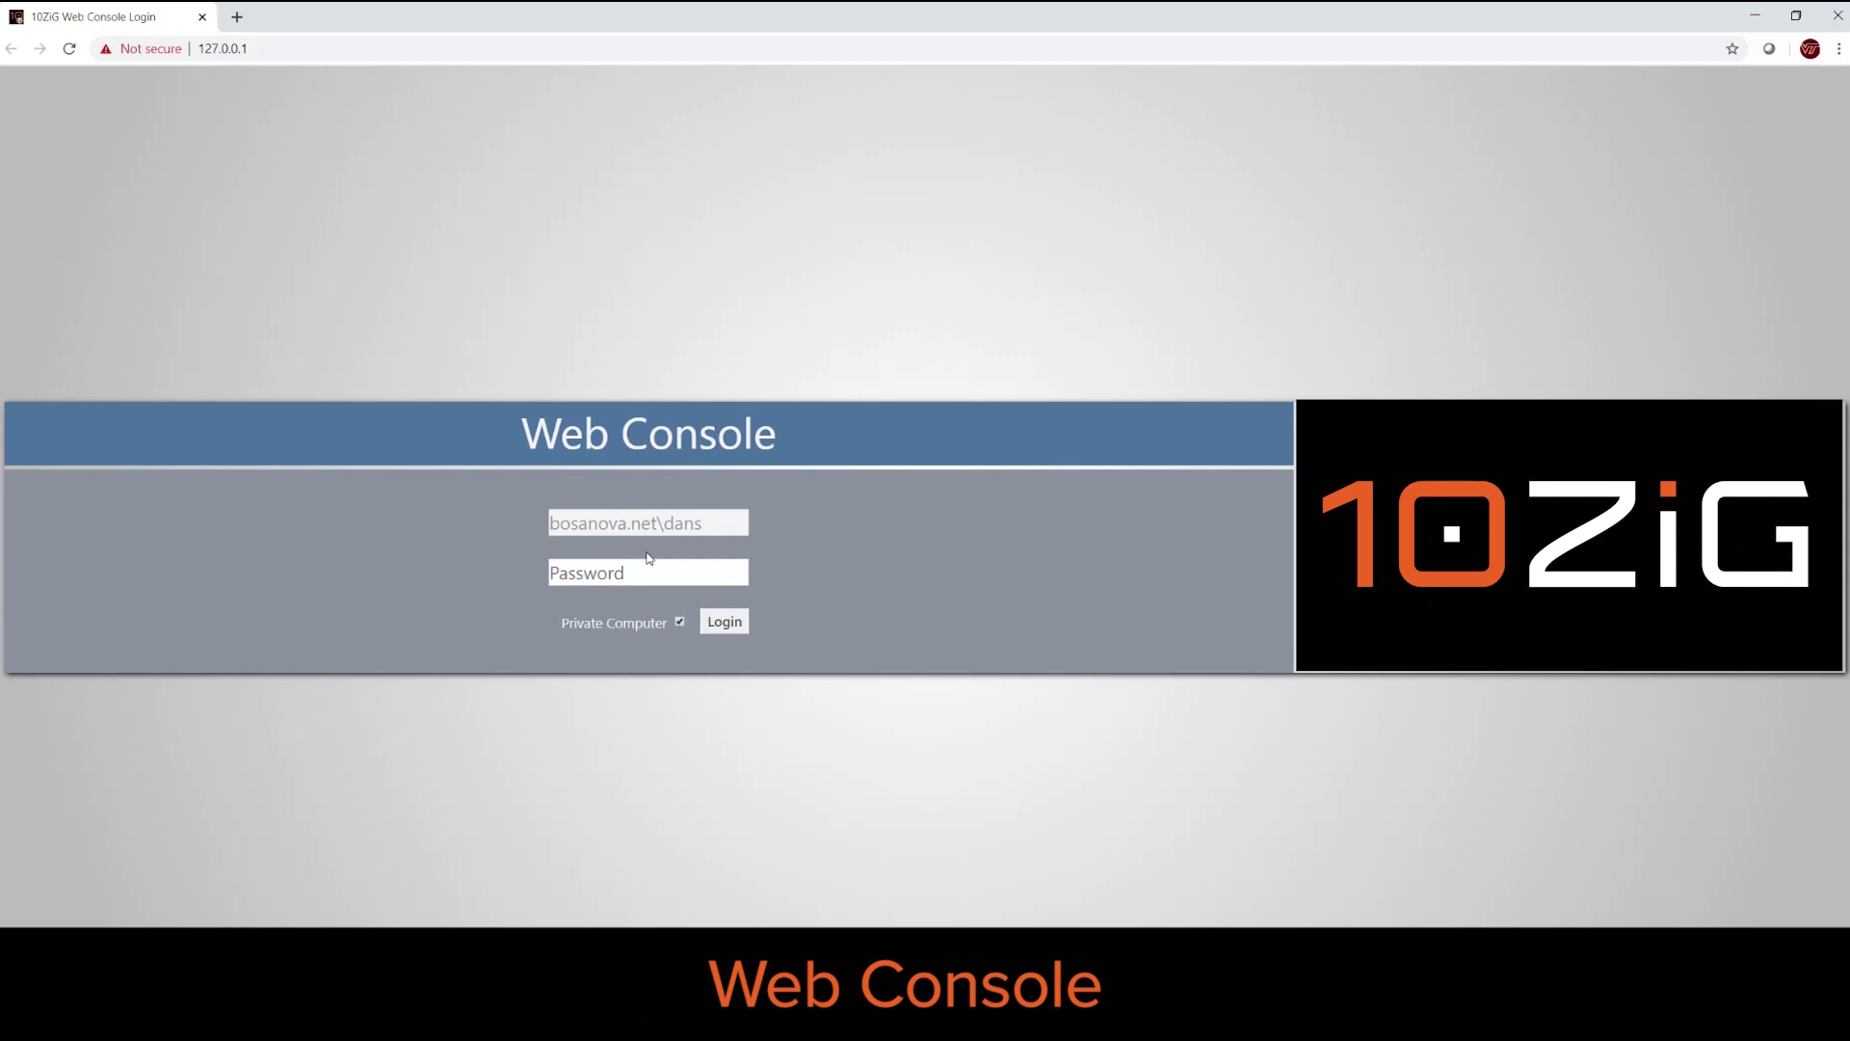
Log in to the Web Console with the account password, then bring up the program list.
text(•••••••••)
key(Return)
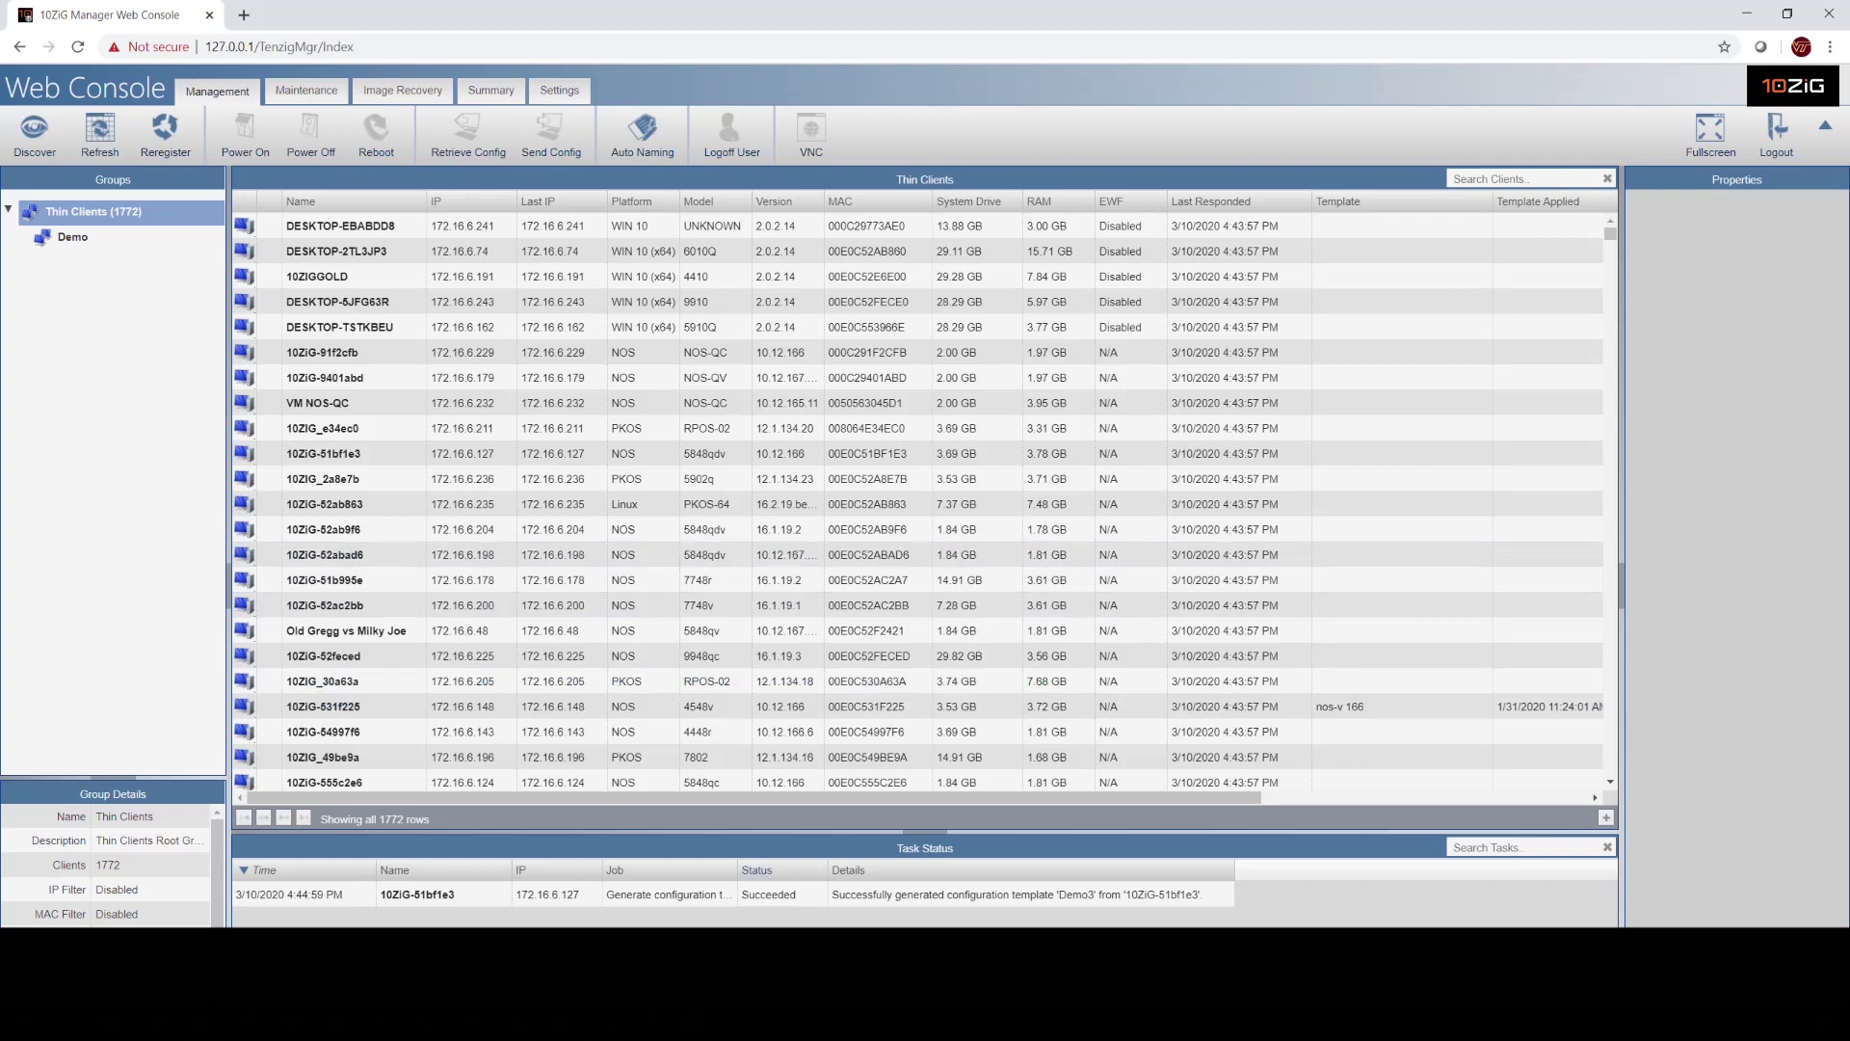
key(super)
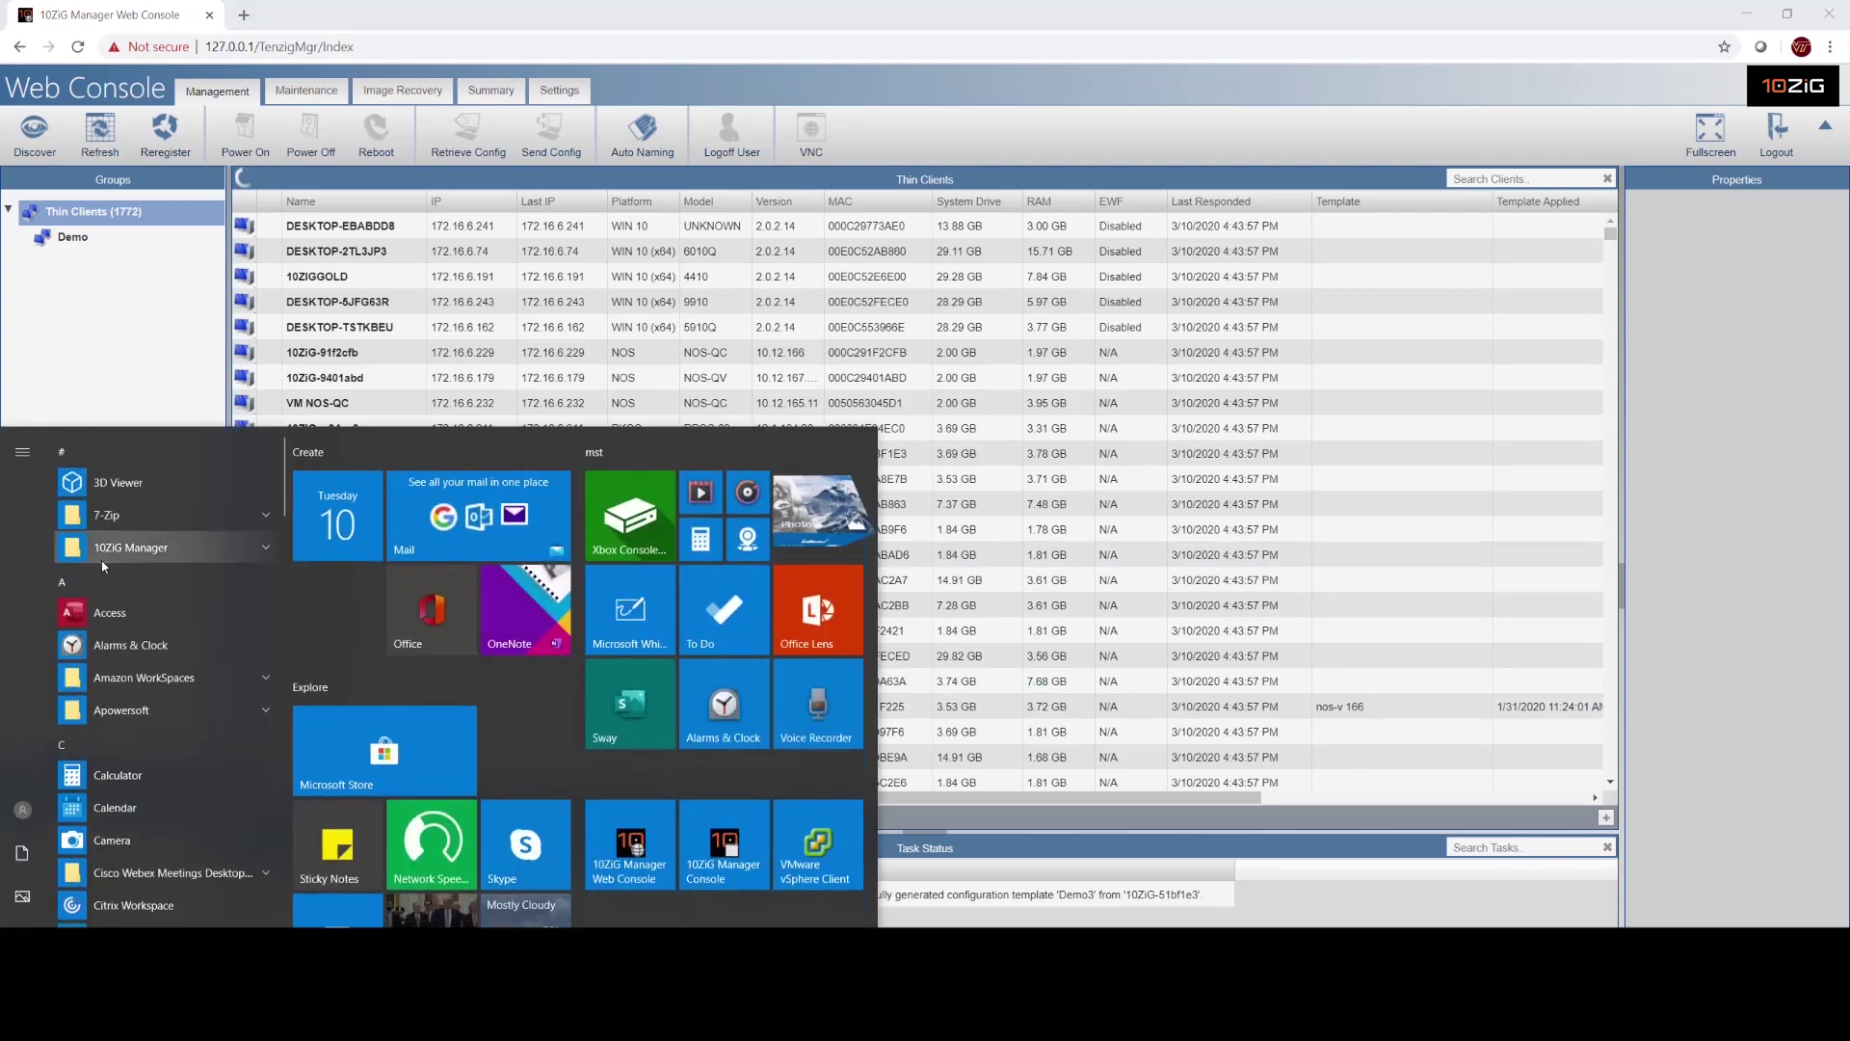
Launch 10ZiG Manager Role Administration and review the existing roles' privileges.
click(116, 548)
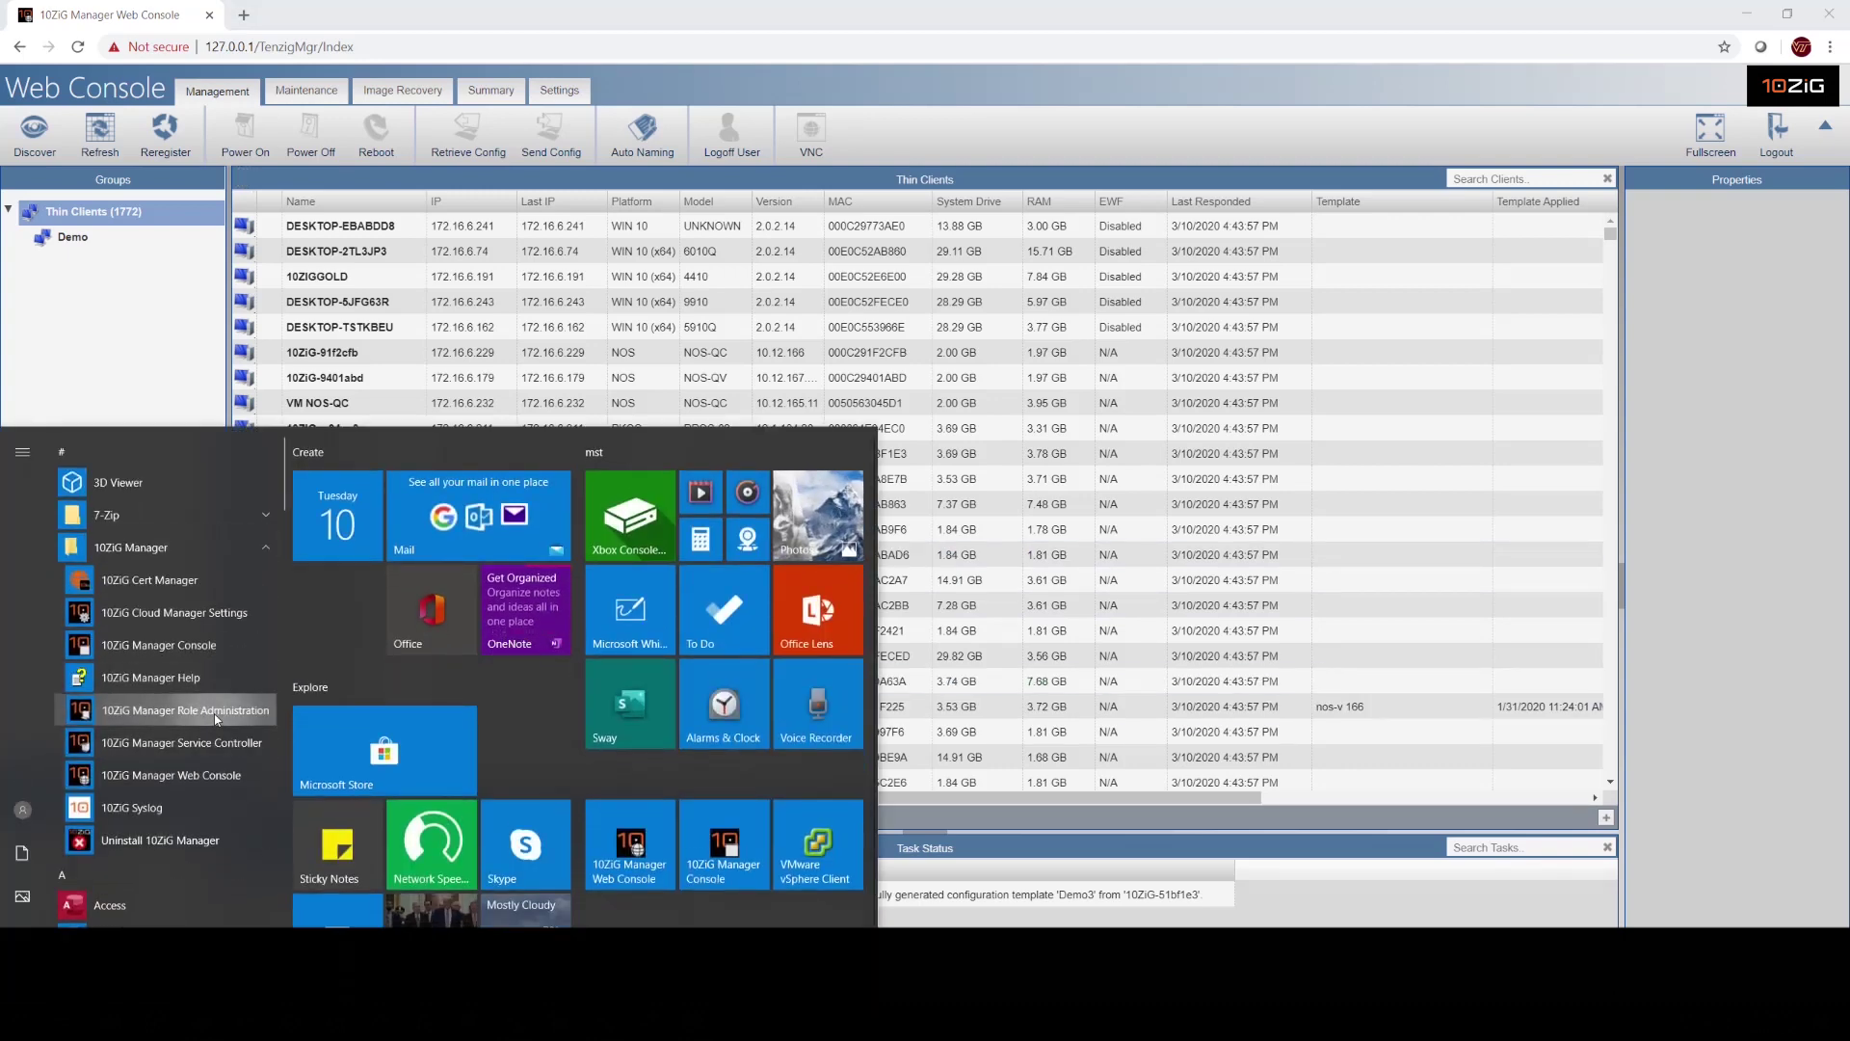
click(214, 713)
click(545, 454)
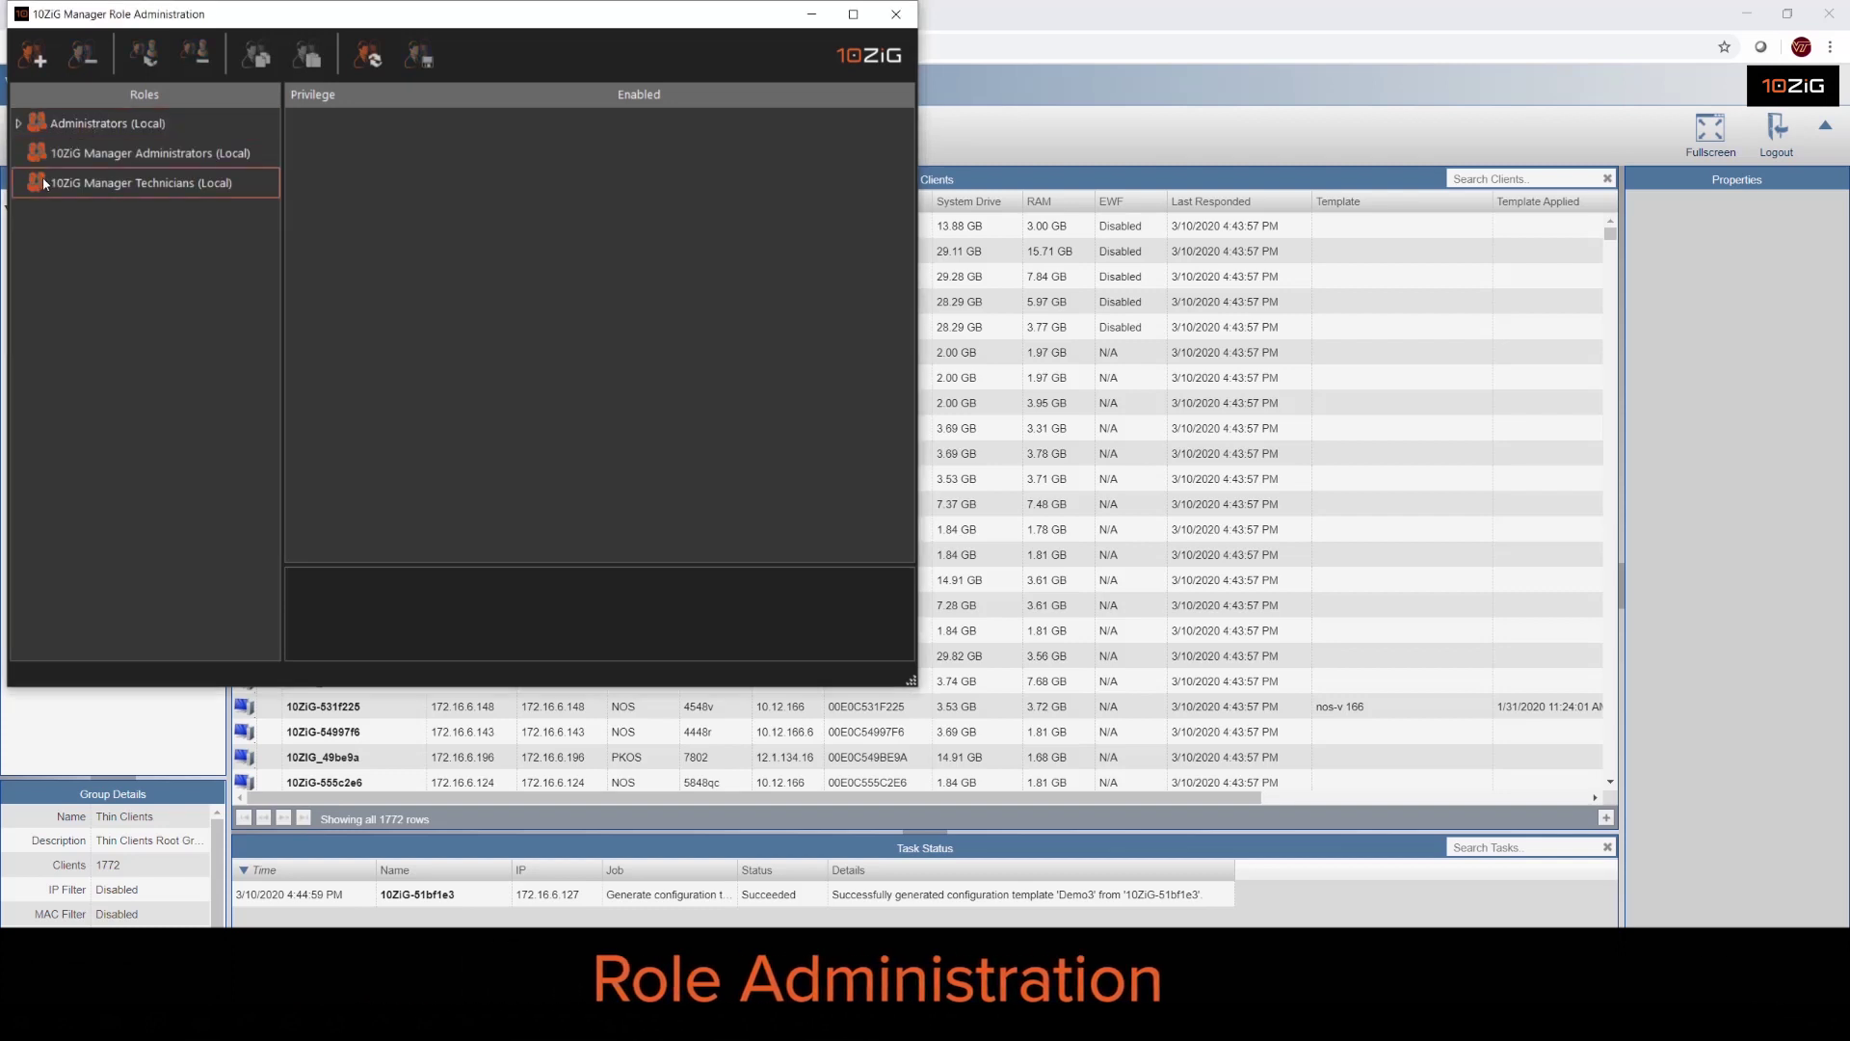
key(Down)
key(Down)
key(Down)
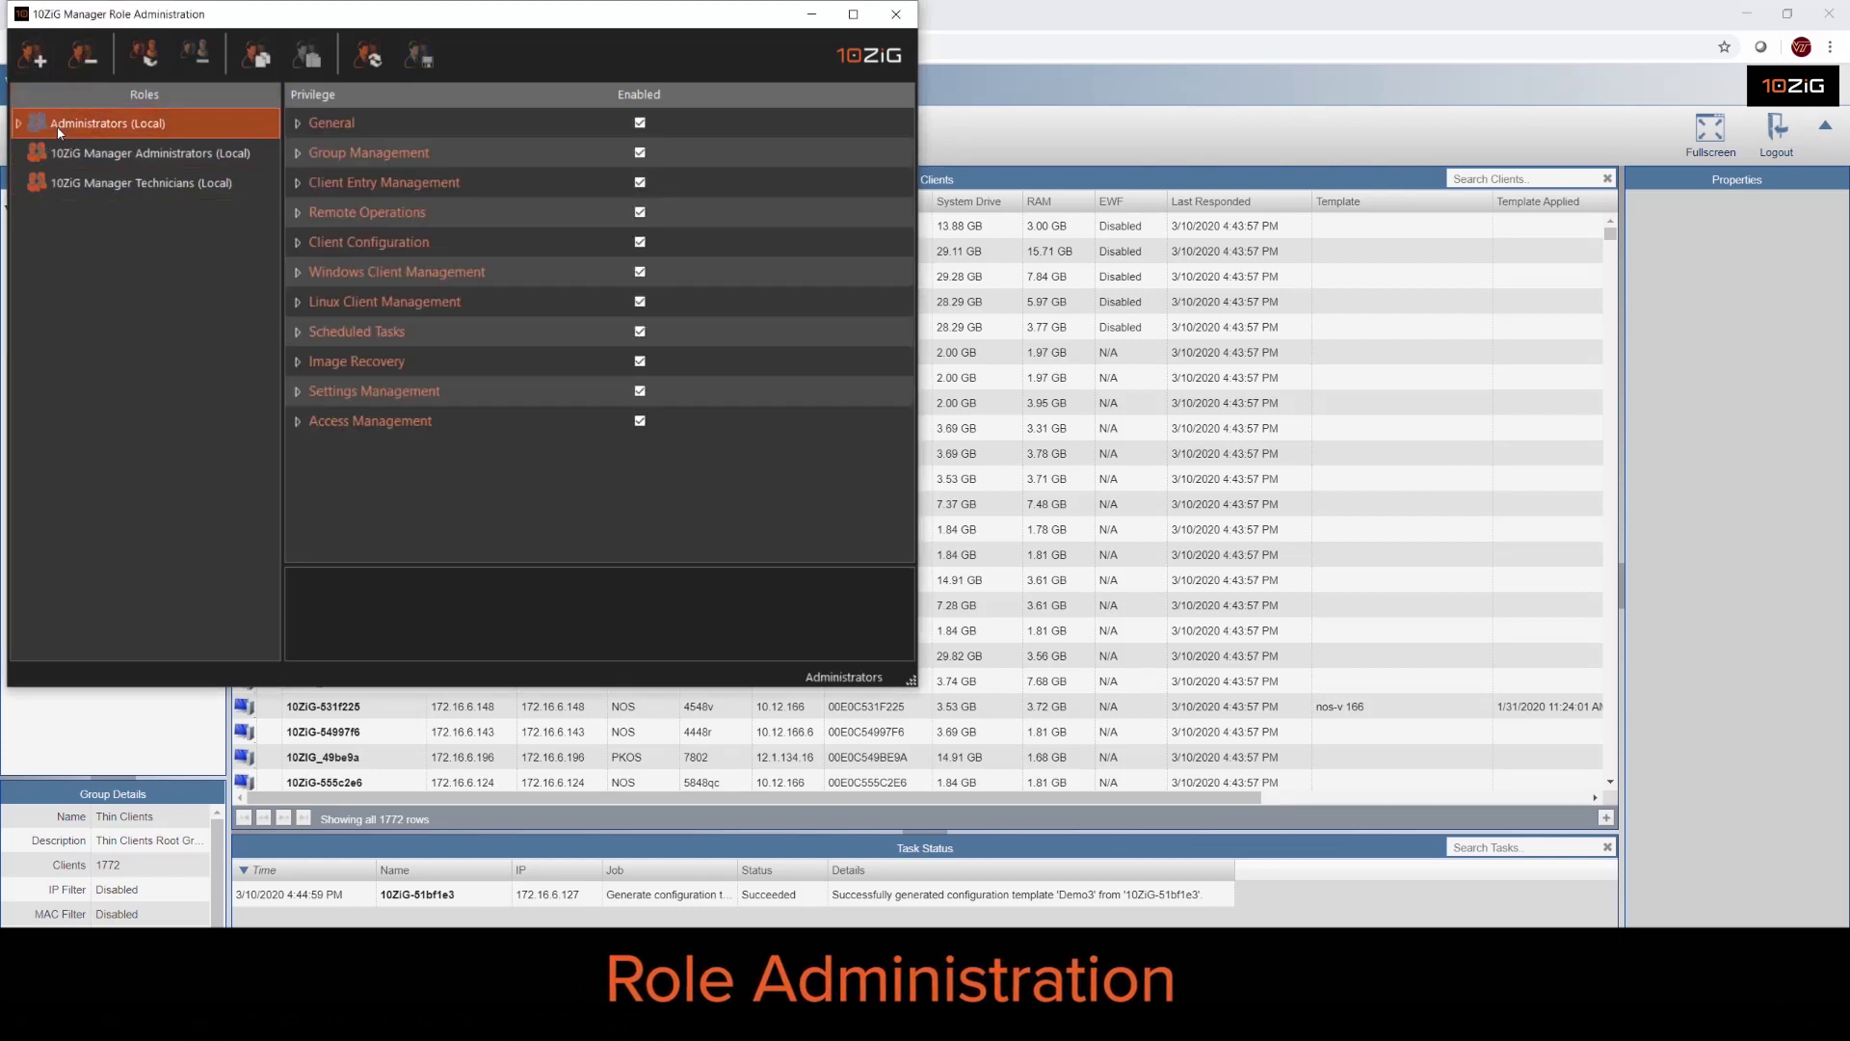
Add a new role for a user found by searching the BOSANOVA domain.
click(34, 56)
click(428, 239)
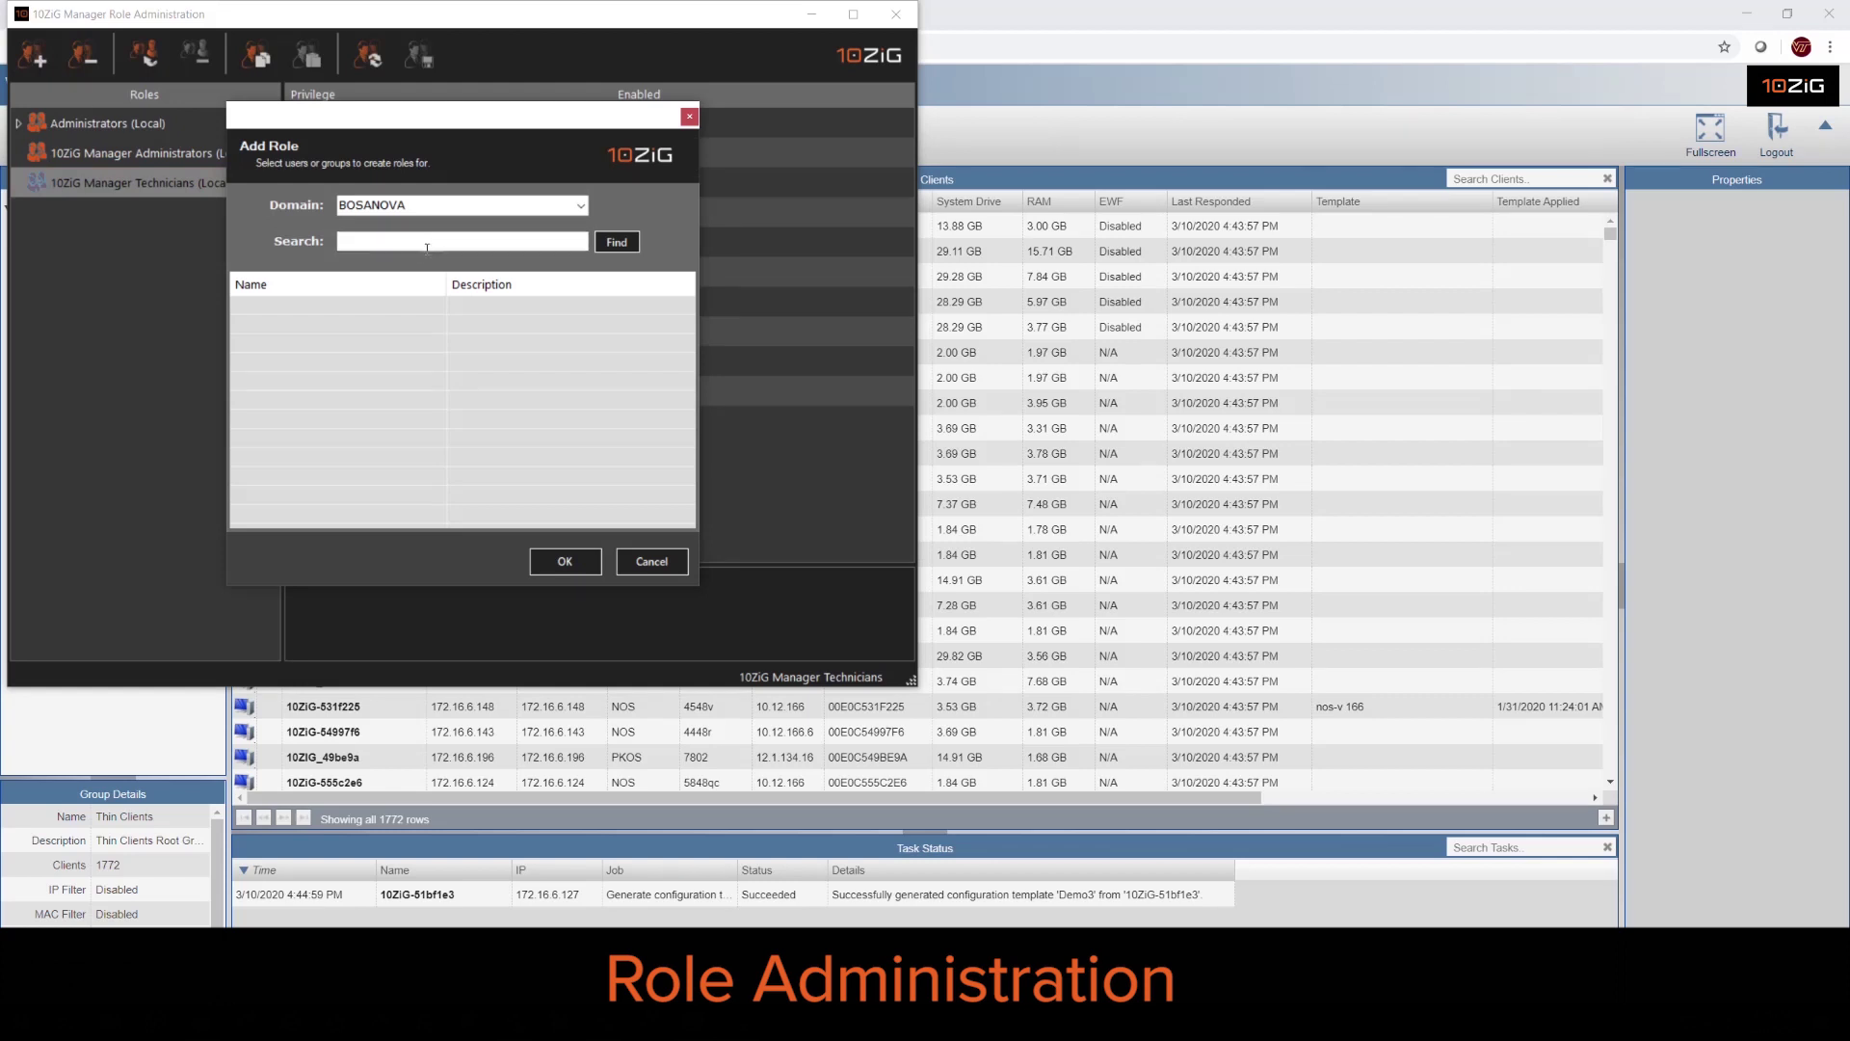
text(dans)
key(Return)
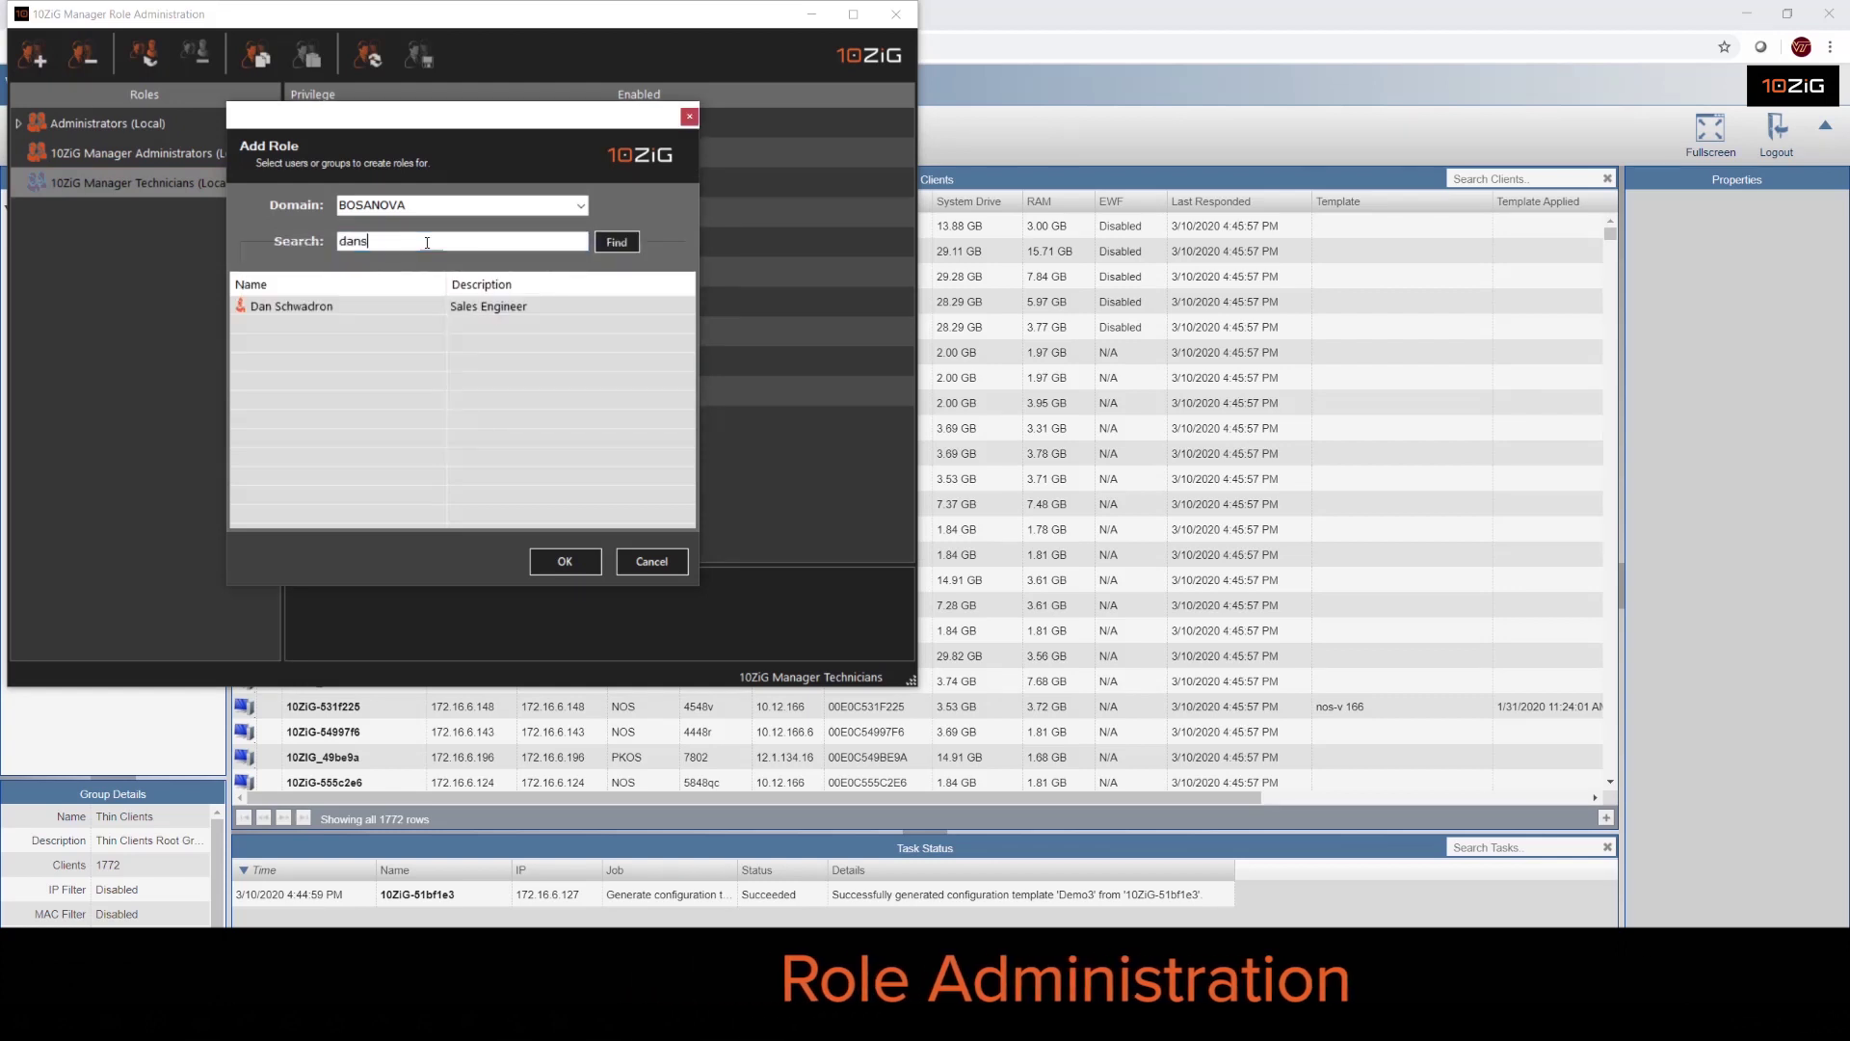
click(318, 307)
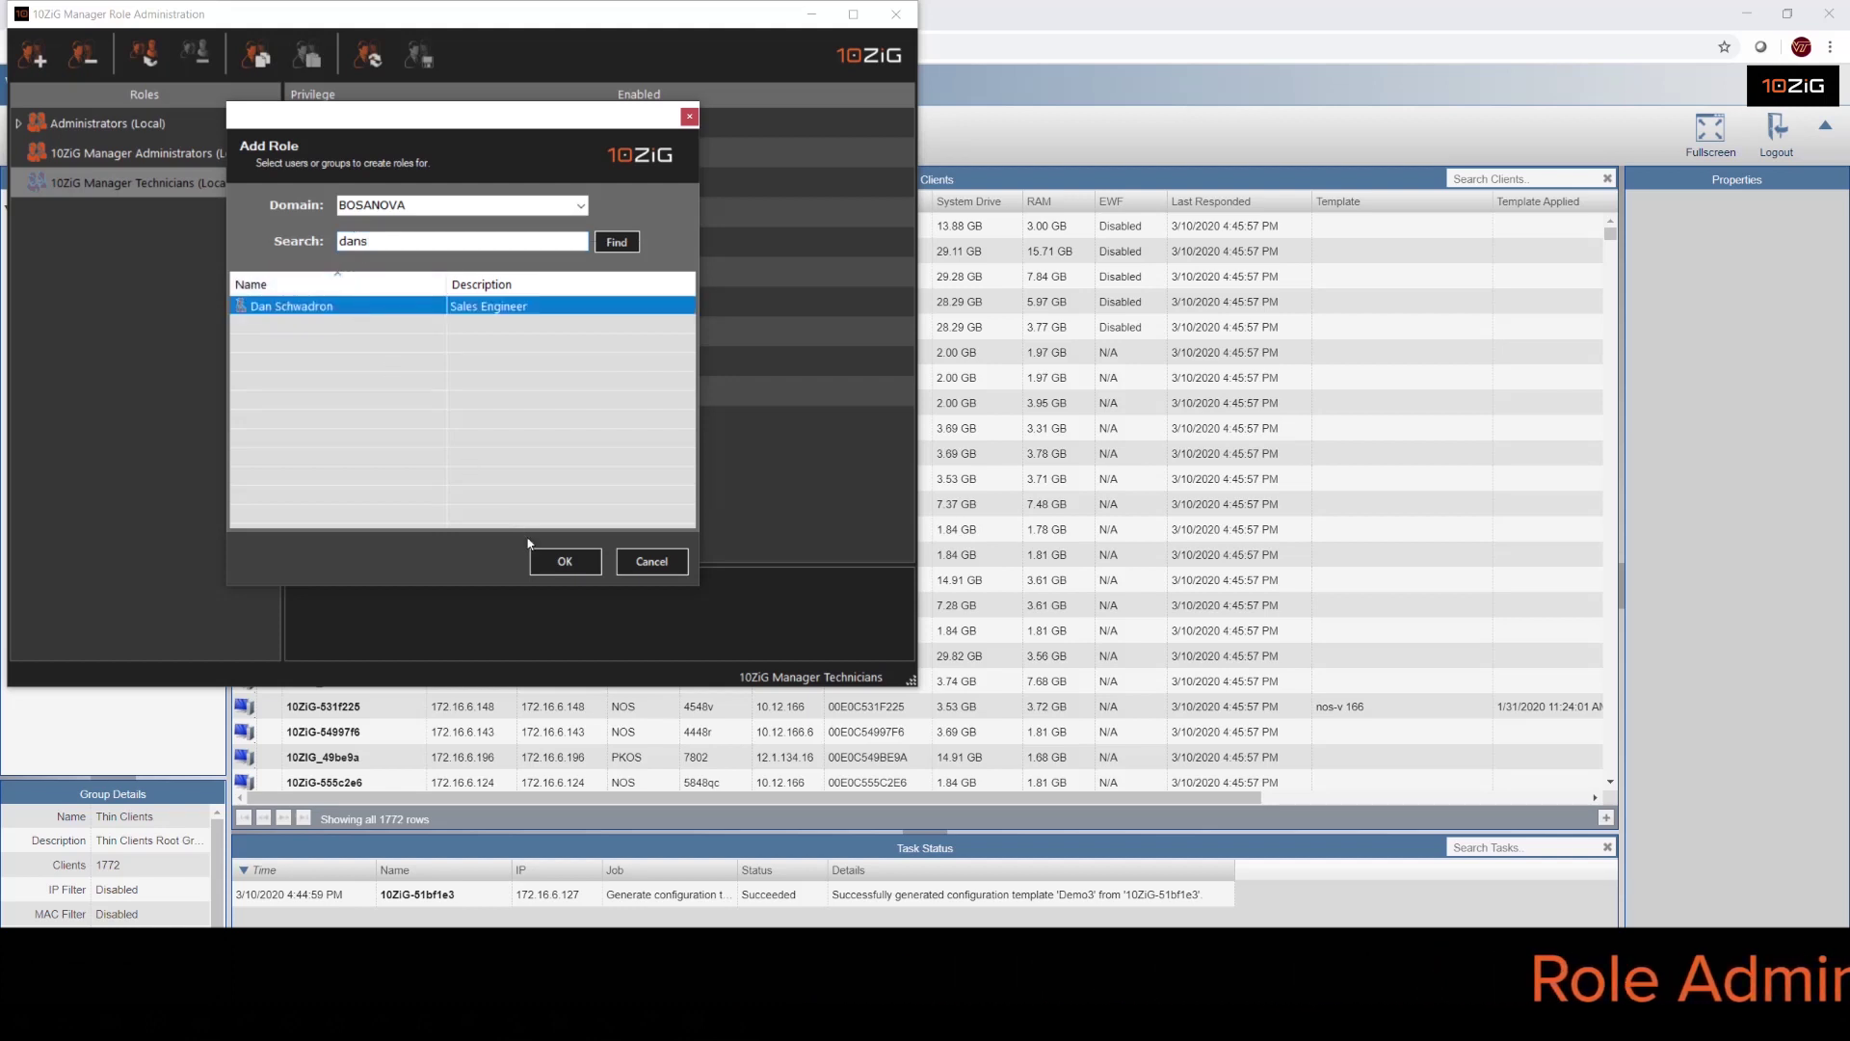
click(546, 565)
Grant the role rename, edit configuration, Linux management, scheduled tasks and image recovery privileges, save, and close.
click(135, 214)
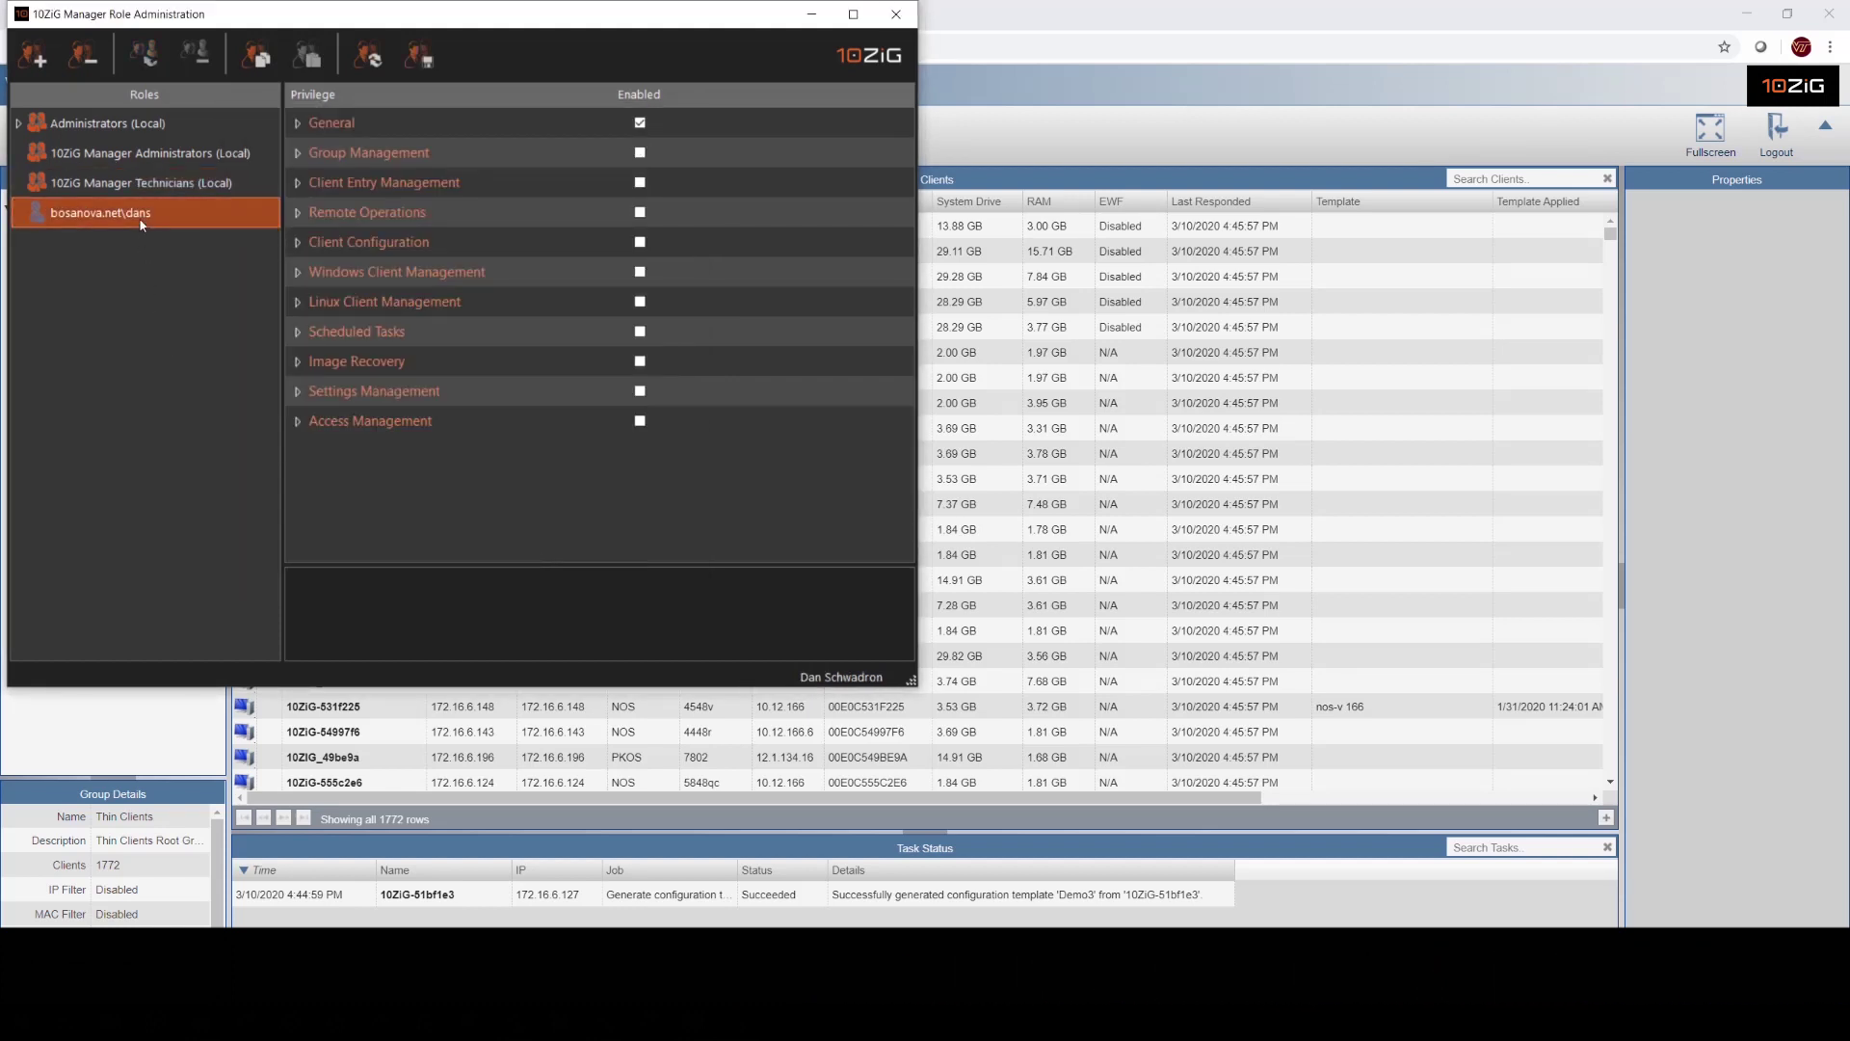
click(298, 242)
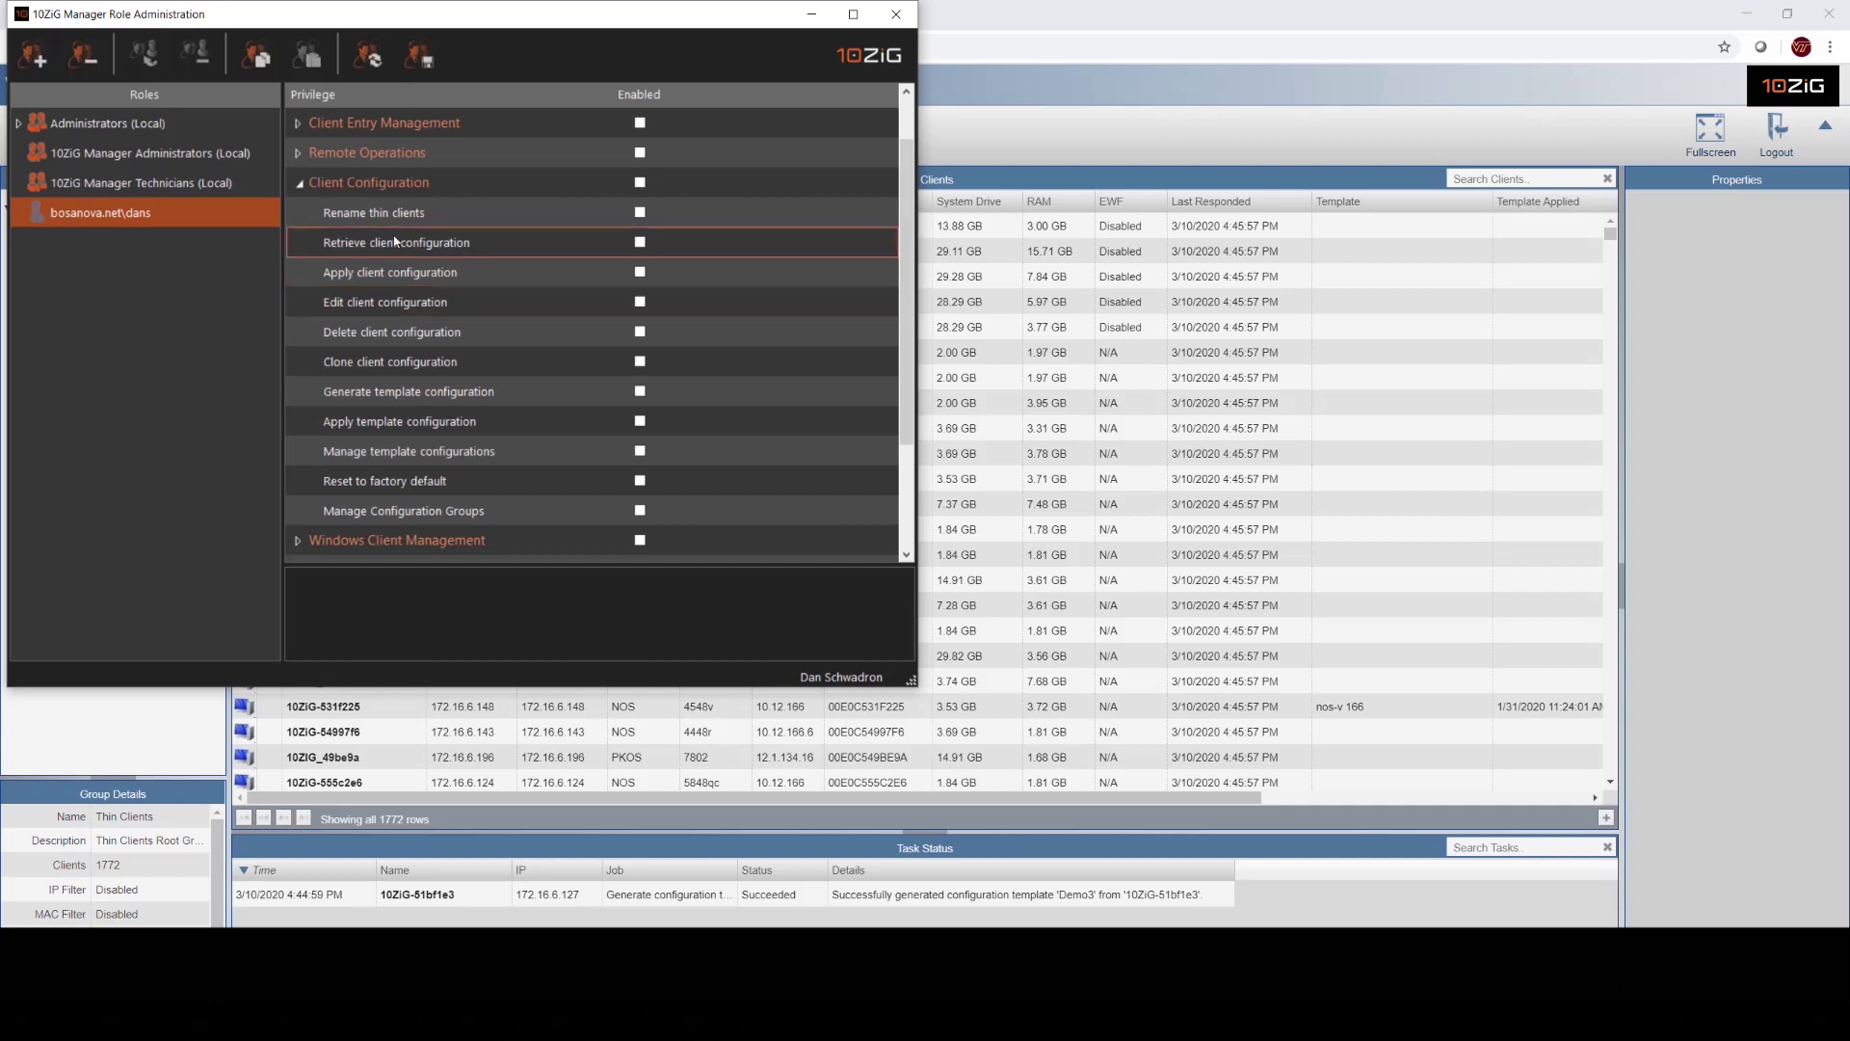
click(639, 213)
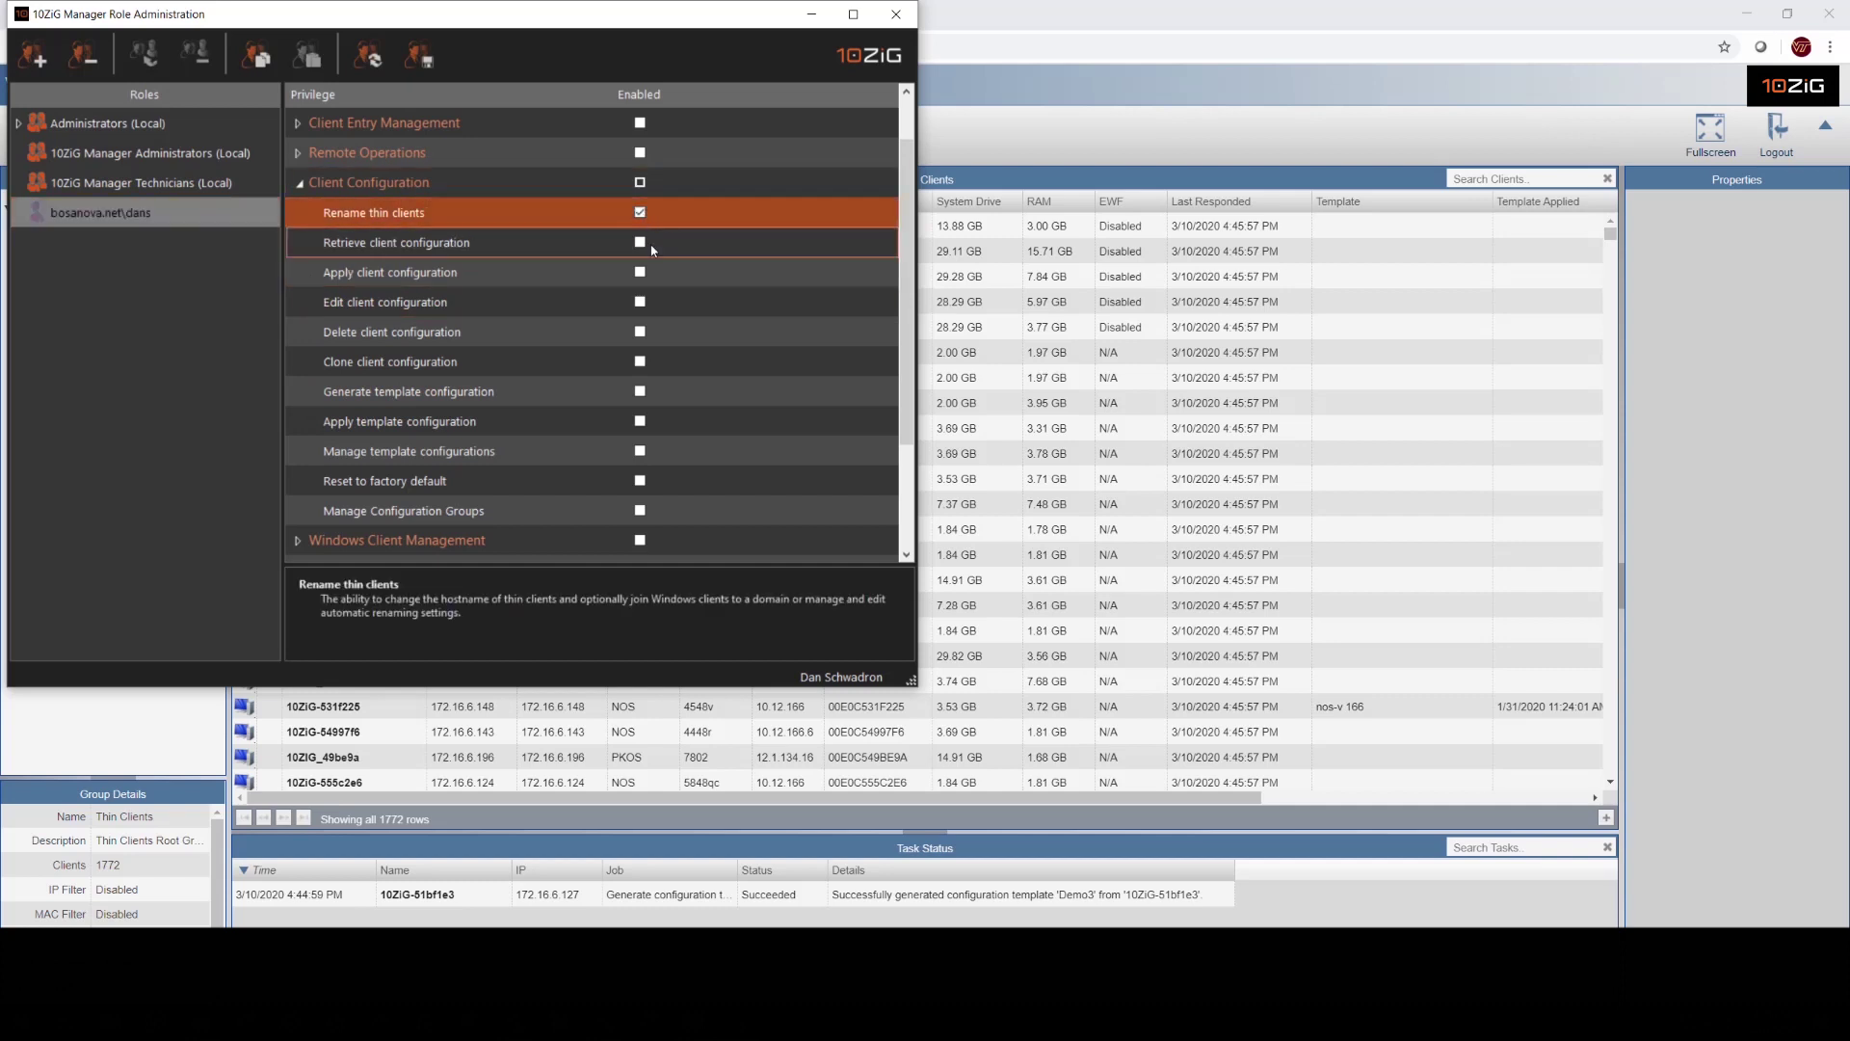
click(641, 302)
scroll(632, 320, down, 2)
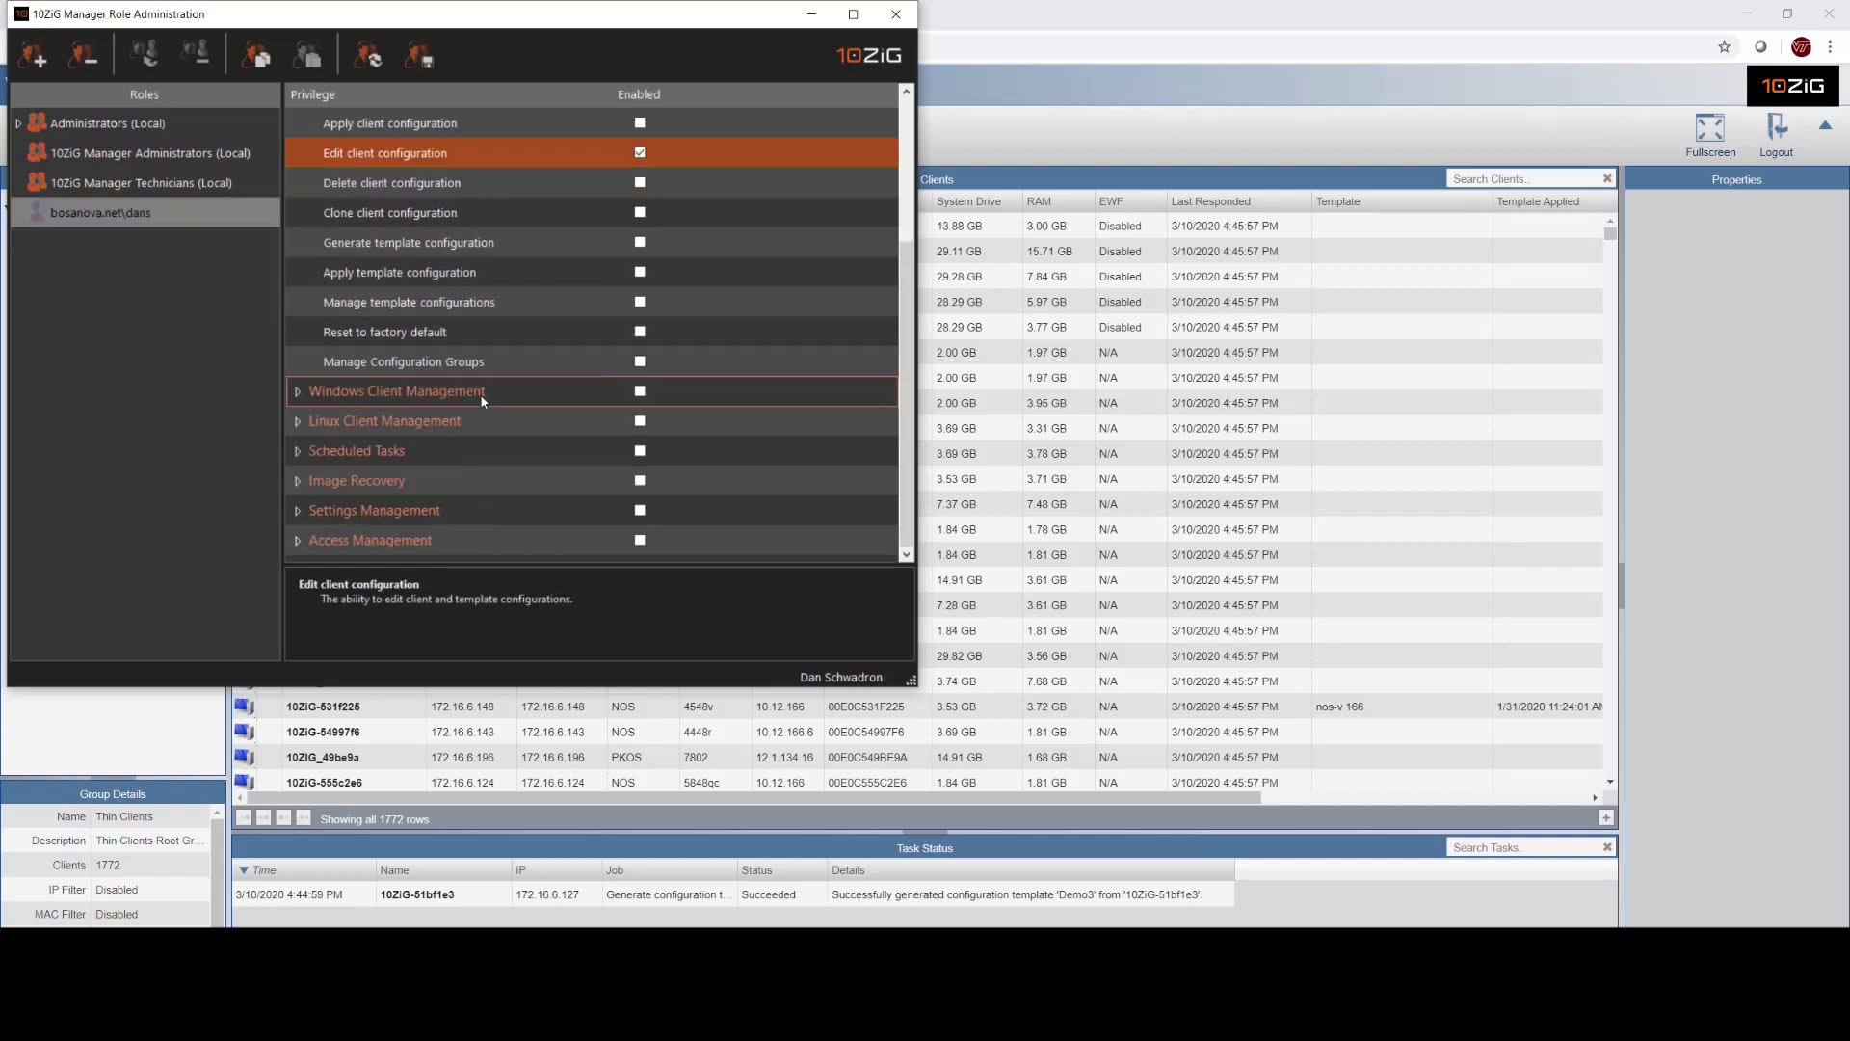
click(640, 480)
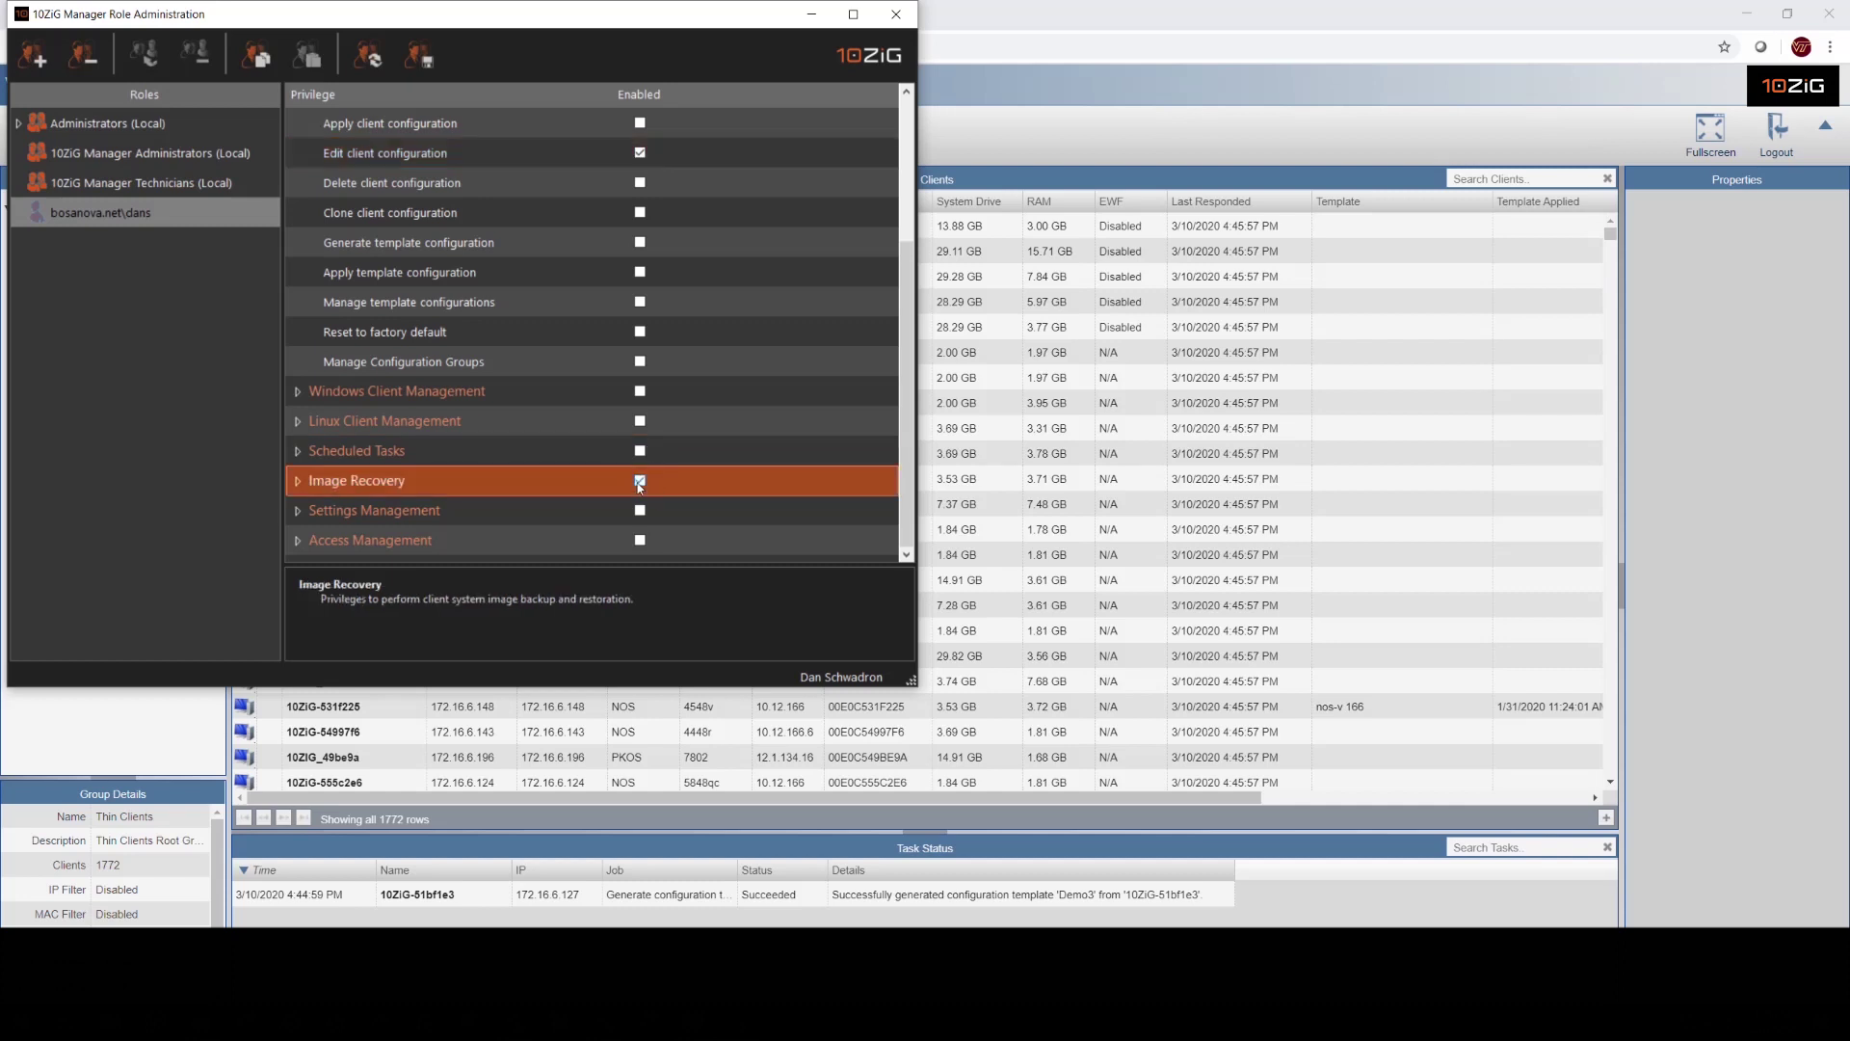
click(640, 450)
click(639, 420)
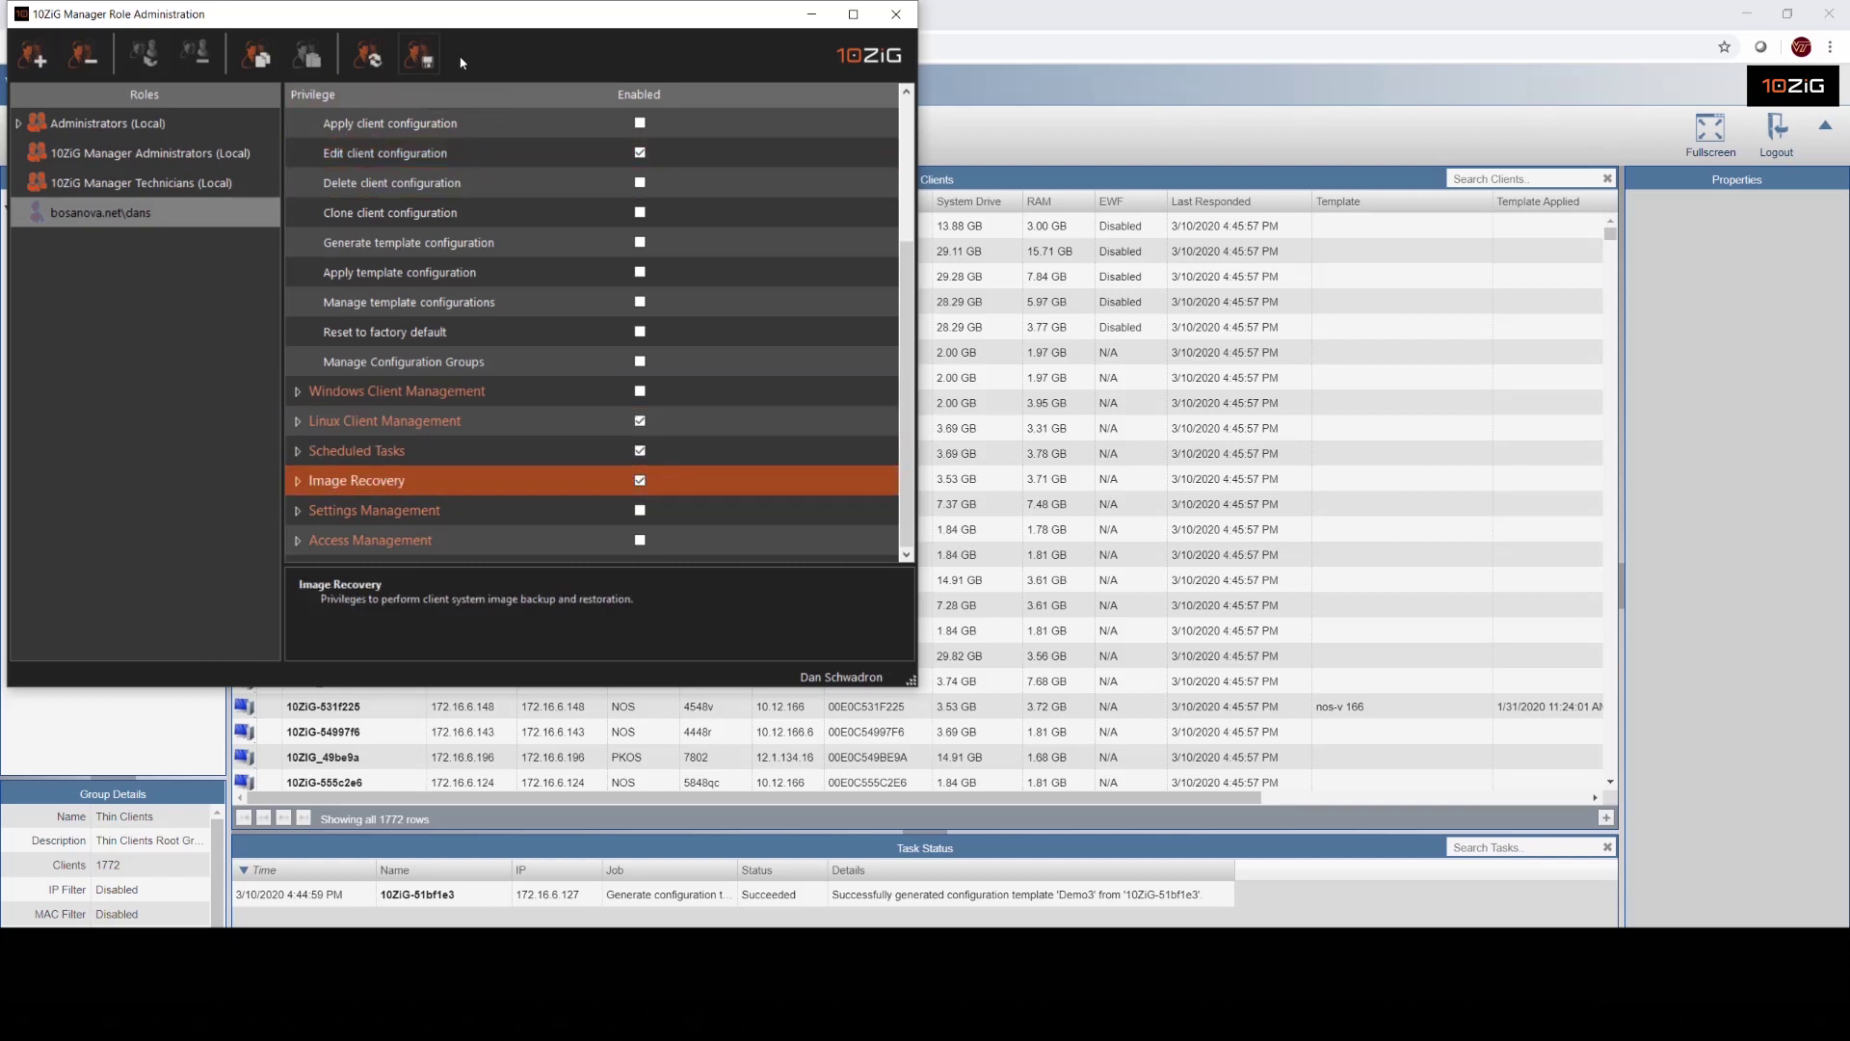
click(419, 57)
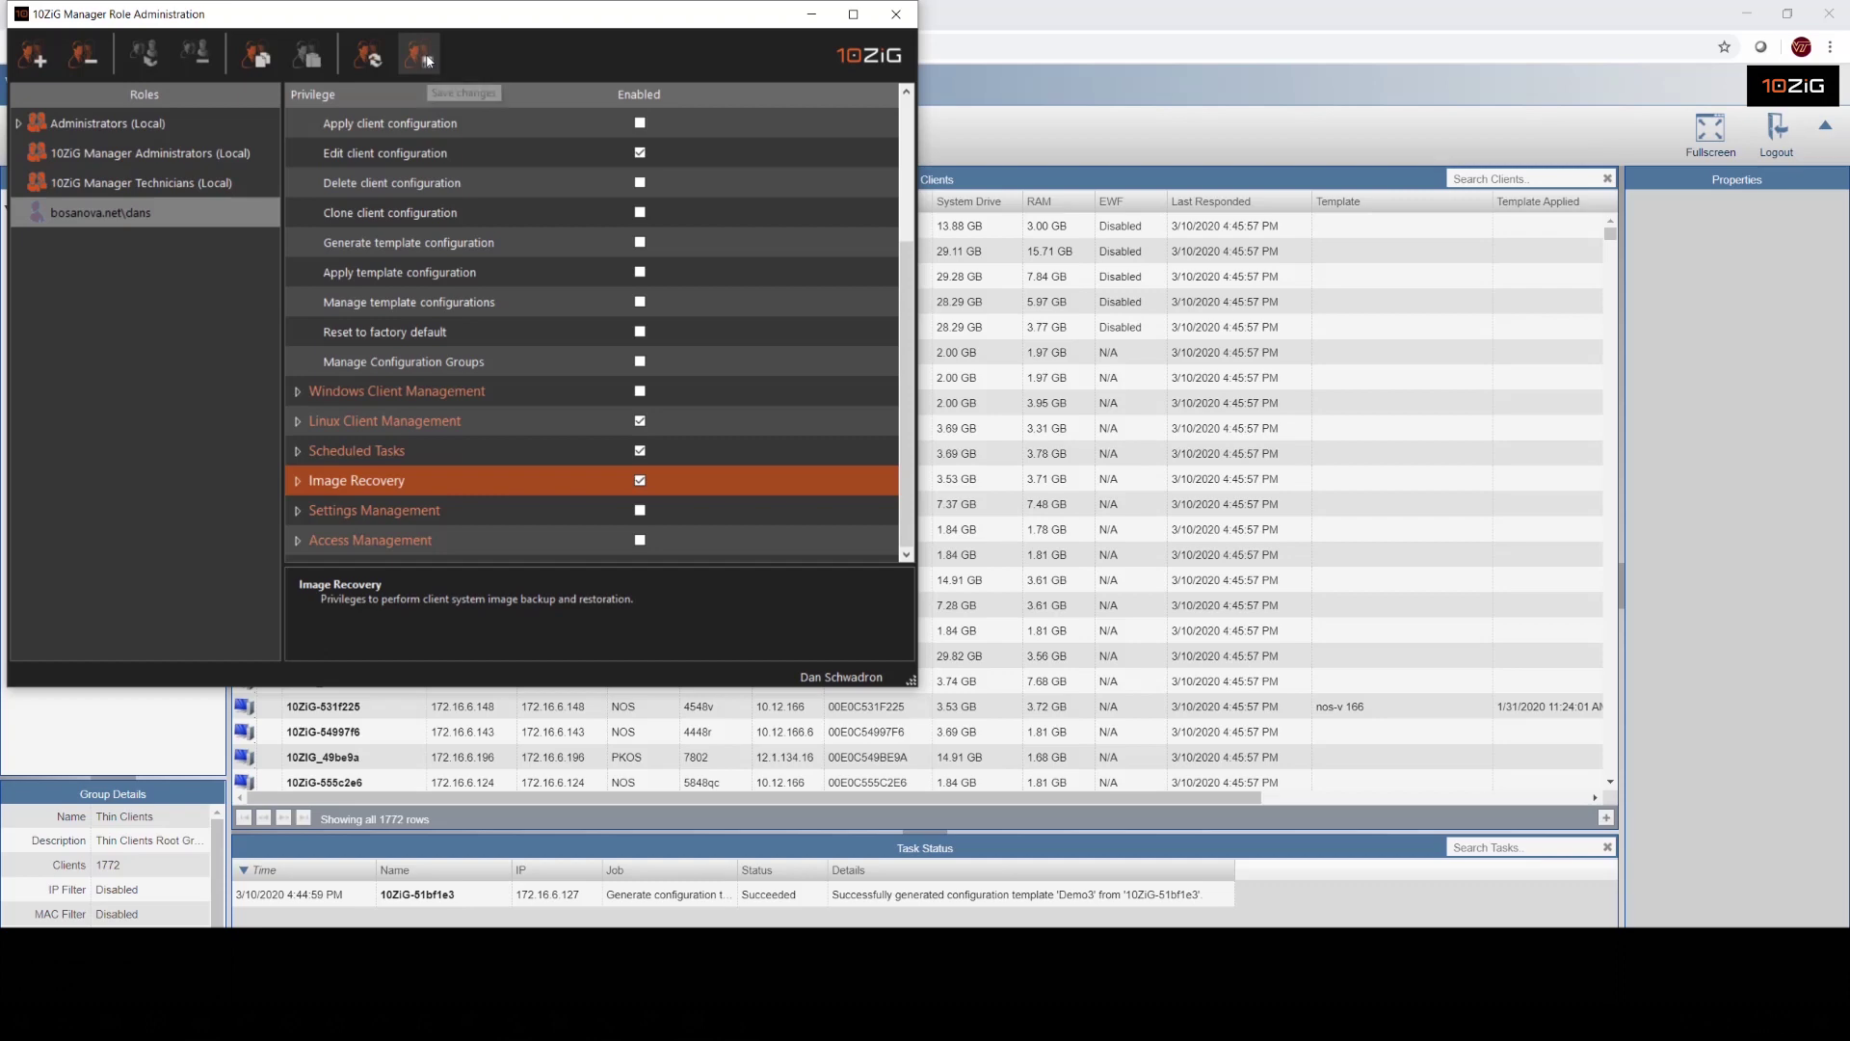
click(887, 17)
click(988, 583)
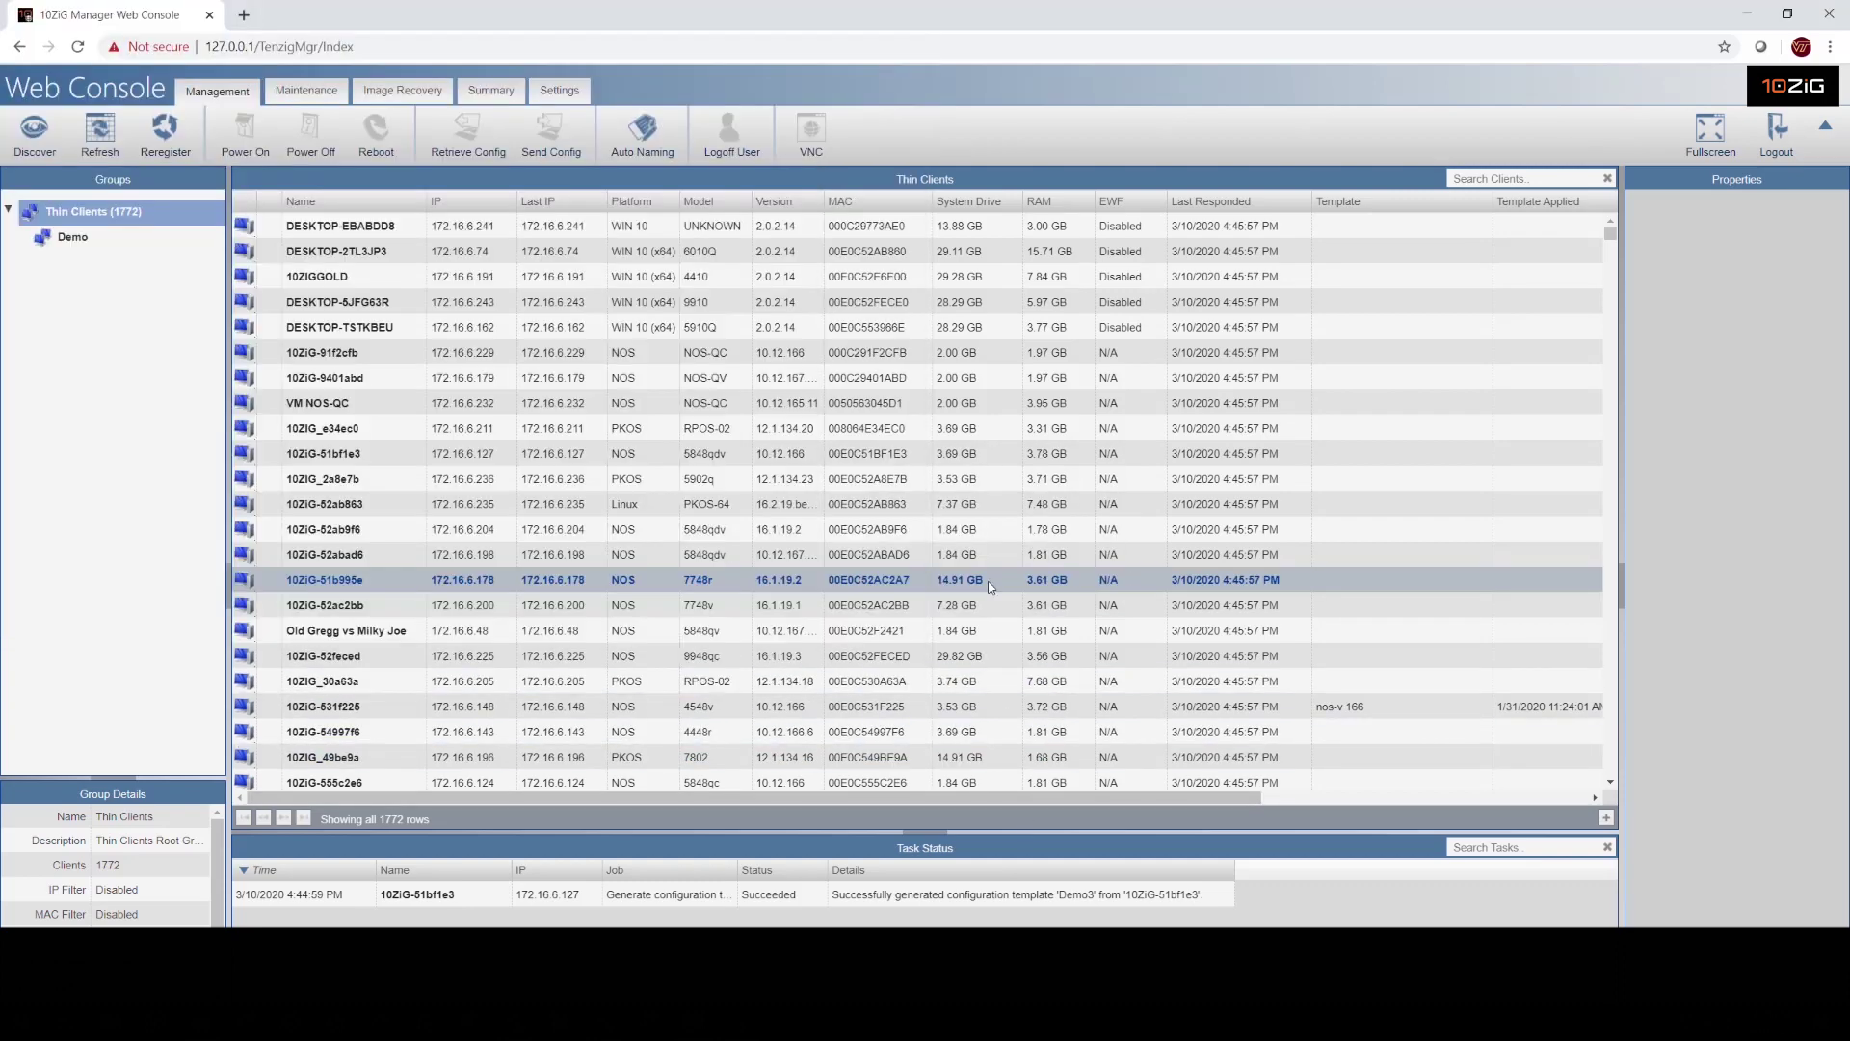